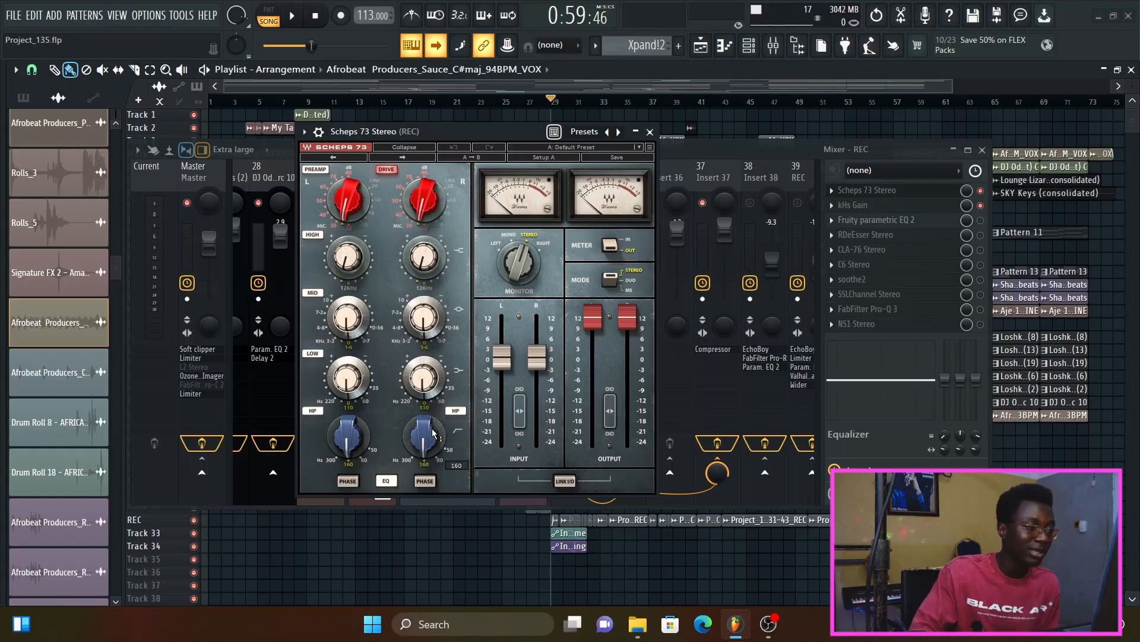
Close the Scheps 73 window and check the kHs Gain setting on the REC track
{"action": "left_click", "coordinate": [649, 132]}
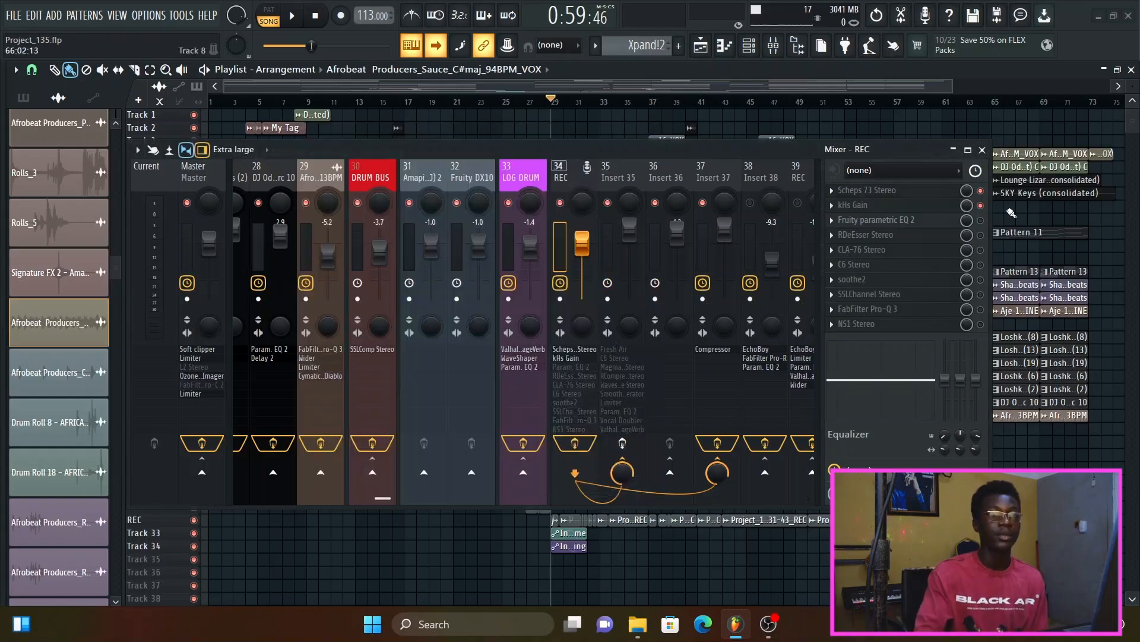
{"action": "left_click", "coordinate": [943, 209]}
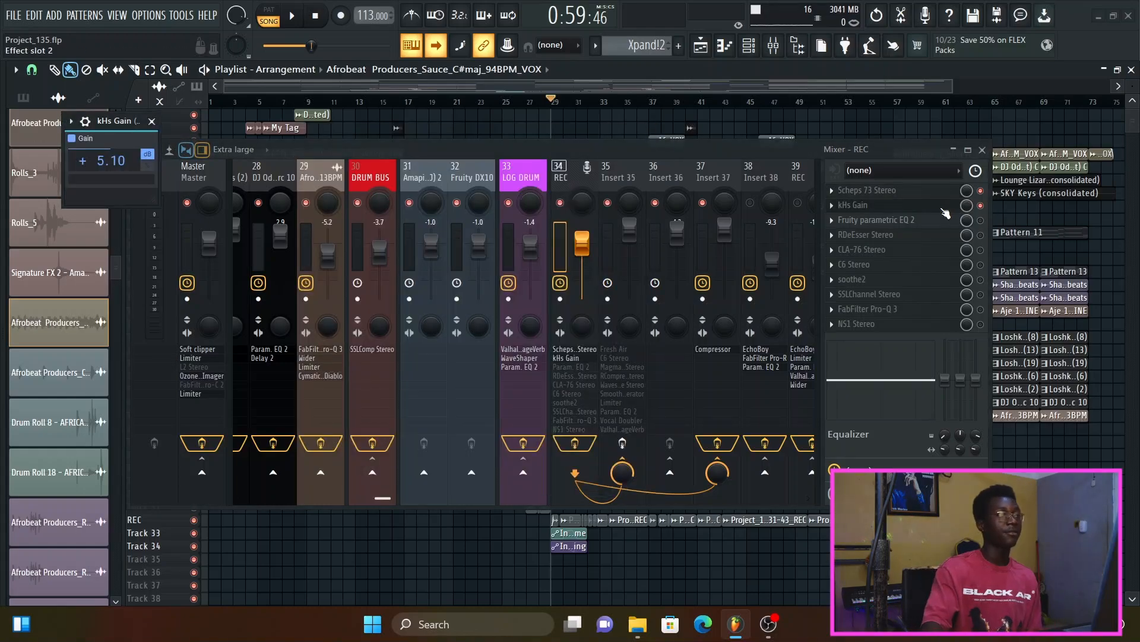
{"action": "left_click", "coordinate": [152, 122]}
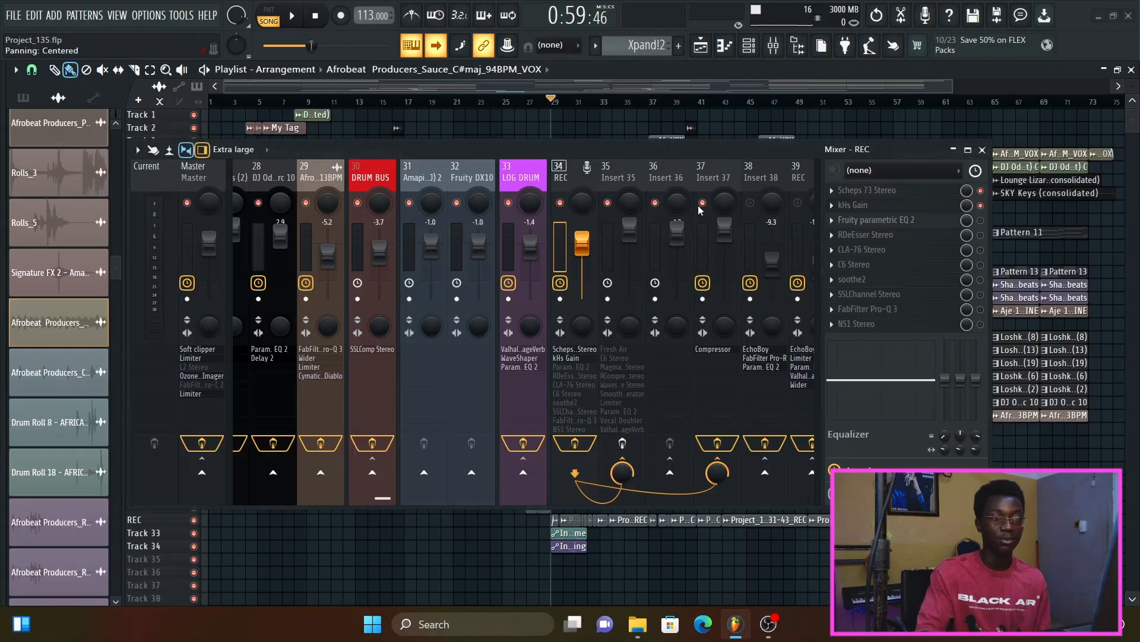
Enable Waves Tune Real-Time Stereo on Insert 35, and enable and open Fruity Parametric EQ 2 on the REC track
{"action": "left_click", "coordinate": [612, 182]}
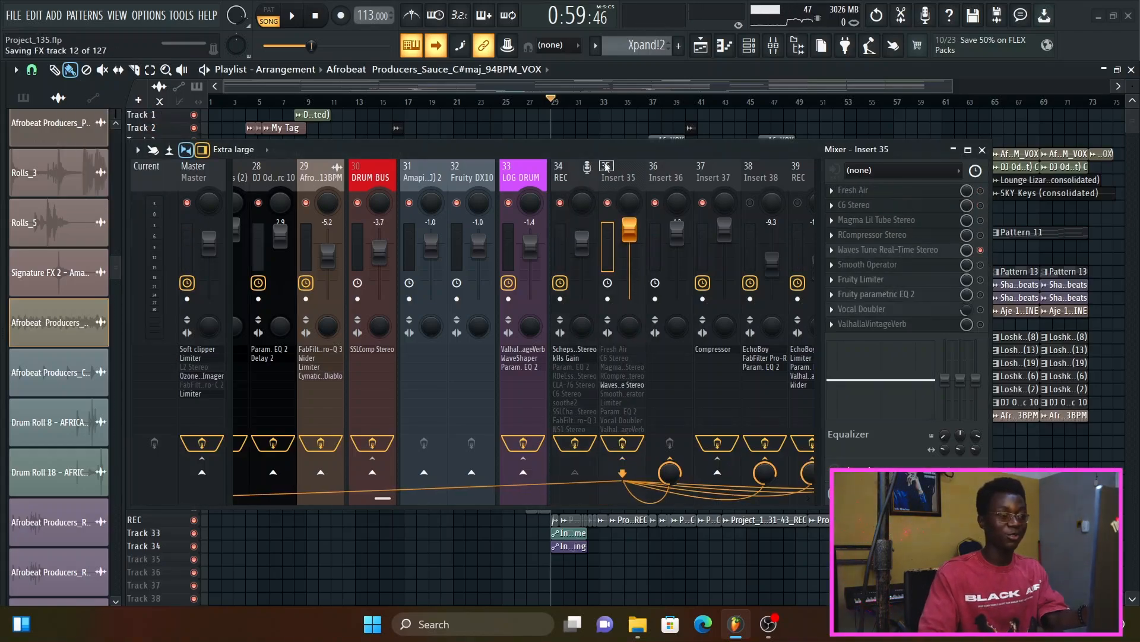
{"action": "left_click", "coordinate": [581, 170]}
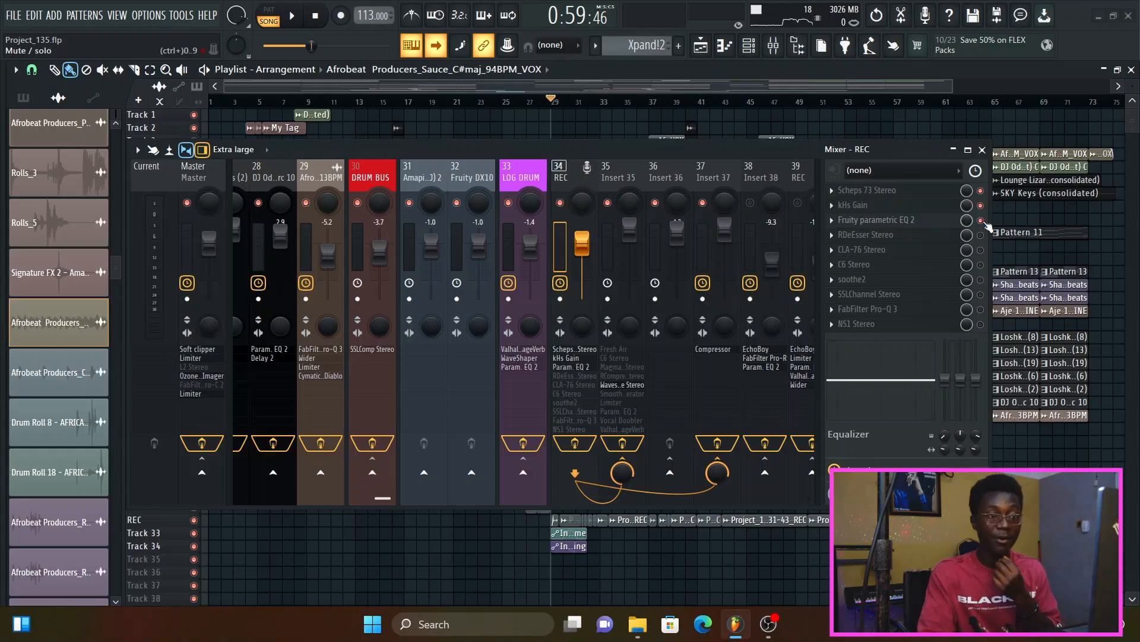
{"action": "left_click", "coordinate": [933, 225]}
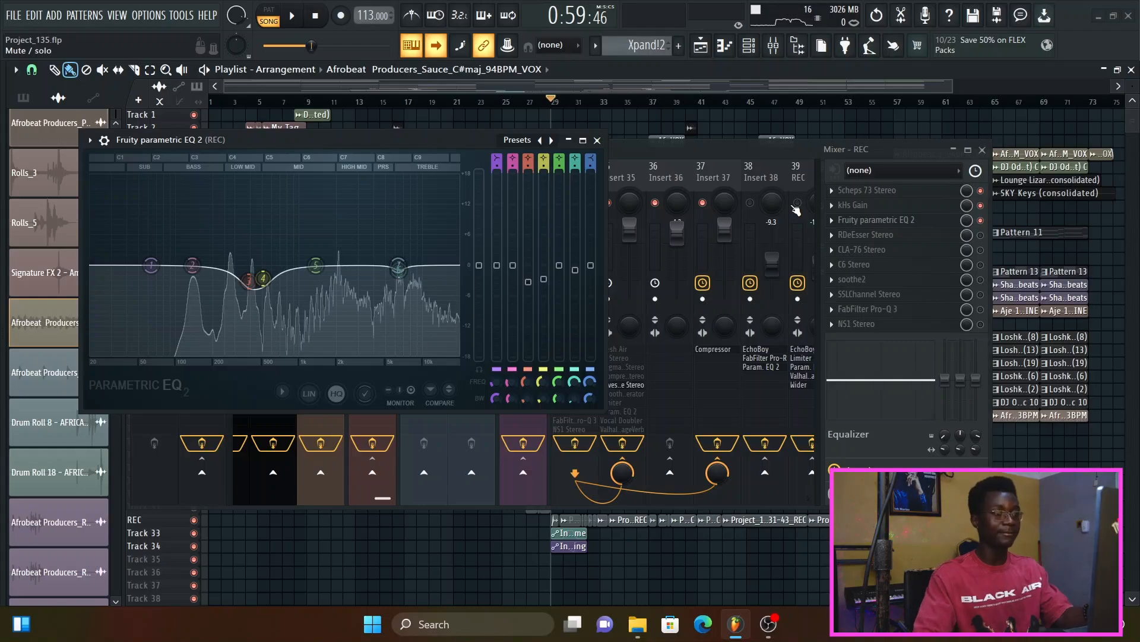
During playback, boost the EQ's 390 Hz band to 10.5 dB, pull it back to a cut, and save the project
{"action": "left_click", "coordinate": [721, 148]}
{"action": "key", "text": "F9"}
{"action": "key", "text": "space"}
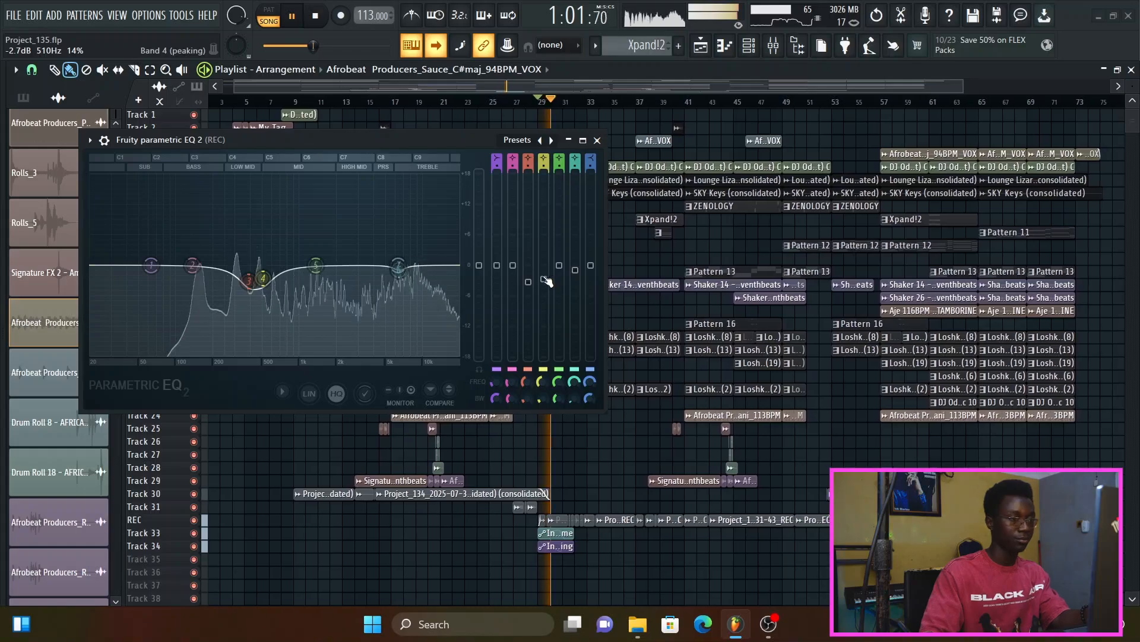
{"action": "mouse_move", "coordinate": [544, 279]}
{"action": "left_mouse_down"}
{"action": "mouse_move", "coordinate": [544, 217]}
{"action": "mouse_move", "coordinate": [543, 277]}
{"action": "mouse_move", "coordinate": [528, 277]}
{"action": "left_mouse_up"}
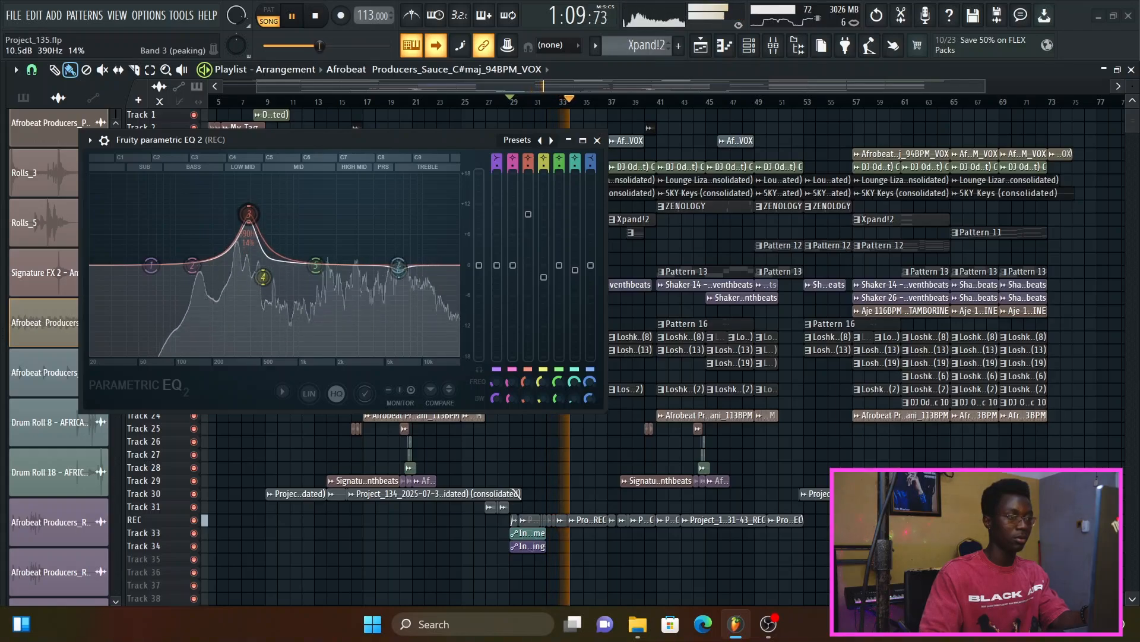
{"action": "left_click_drag", "start_coordinate": [249, 214], "coordinate": [249, 279]}
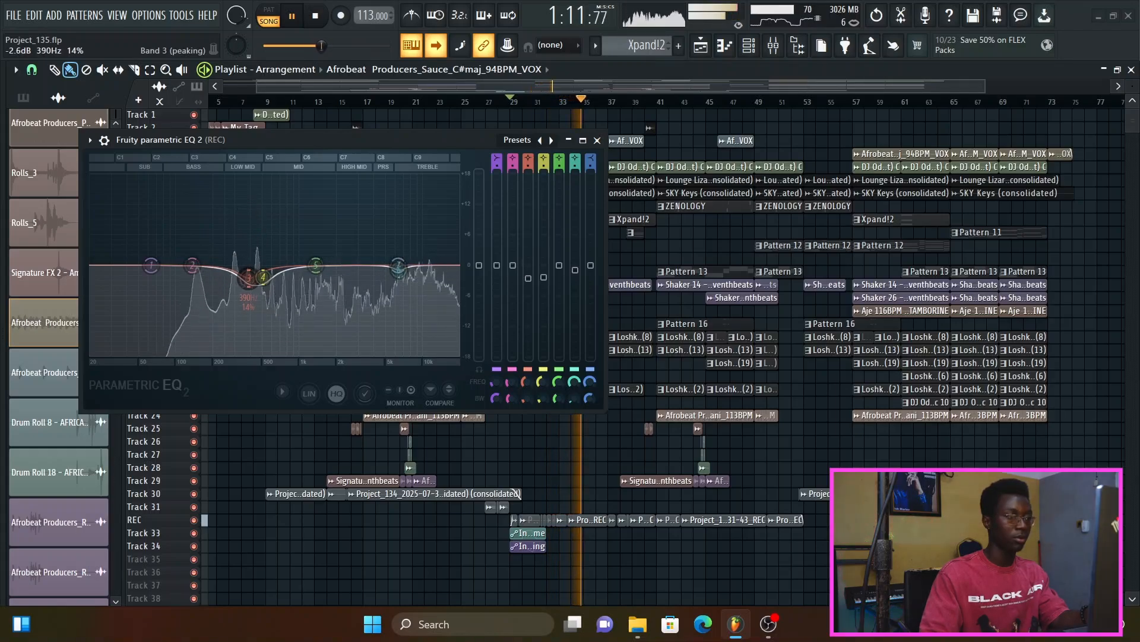
{"action": "key", "text": "ctrl+s"}
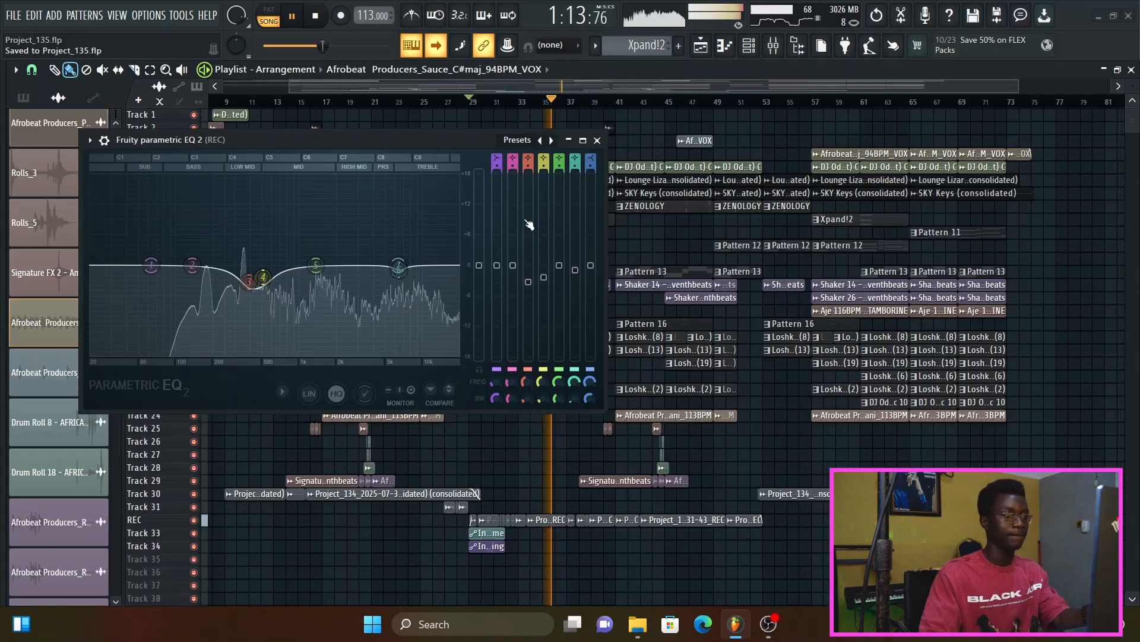
{"action": "key", "text": "space"}
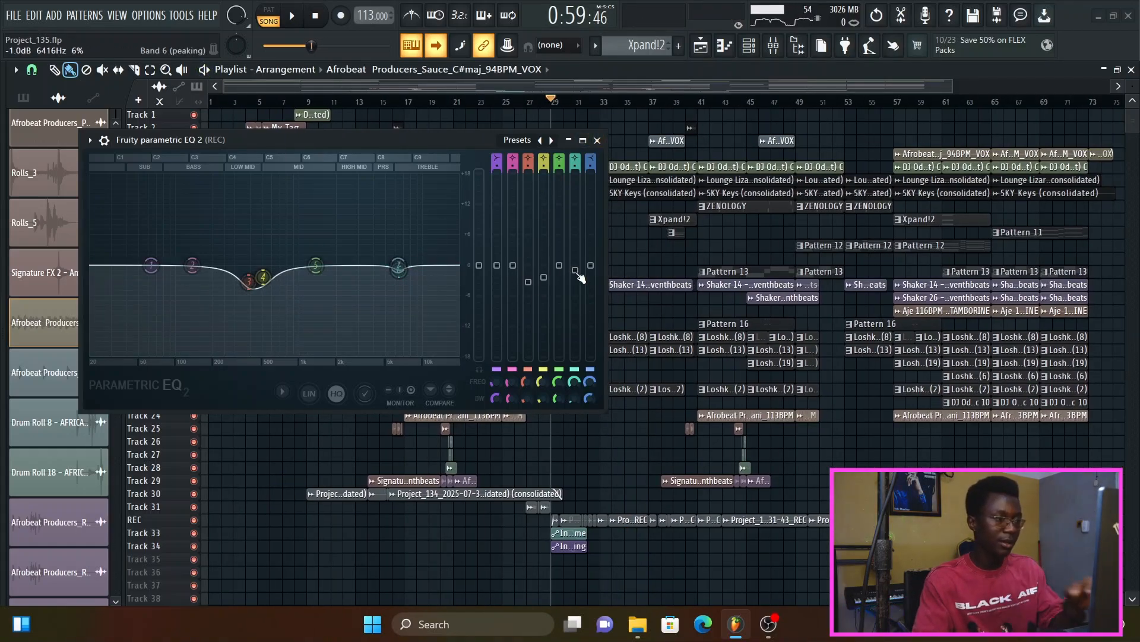
Audition the EQ's 6416 Hz band on the vocal, and close the EQ
{"action": "key", "text": "space"}
{"action": "mouse_move", "coordinate": [579, 276]}
{"action": "left_mouse_down"}
{"action": "mouse_move", "coordinate": [579, 196]}
{"action": "mouse_move", "coordinate": [575, 270]}
{"action": "left_mouse_up"}
{"action": "key", "text": "space"}
{"action": "left_click", "coordinate": [597, 141]}
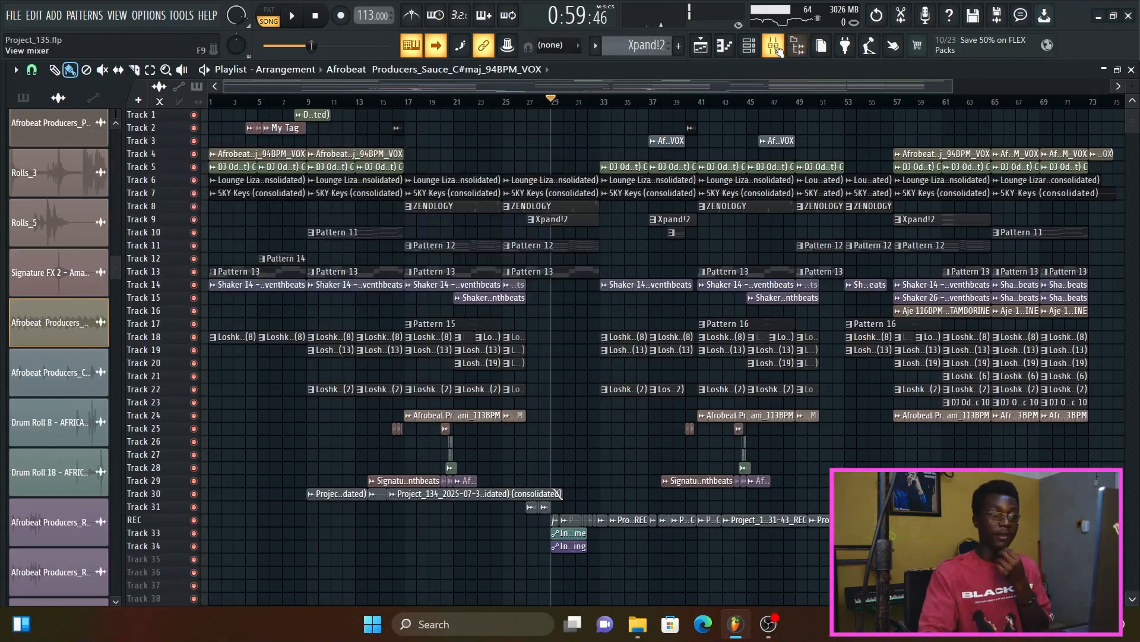
Enable RDeEsser Stereo on the REC track, play the vocal through it with the mixer hidden, and save the project
{"action": "left_click", "coordinate": [773, 46]}
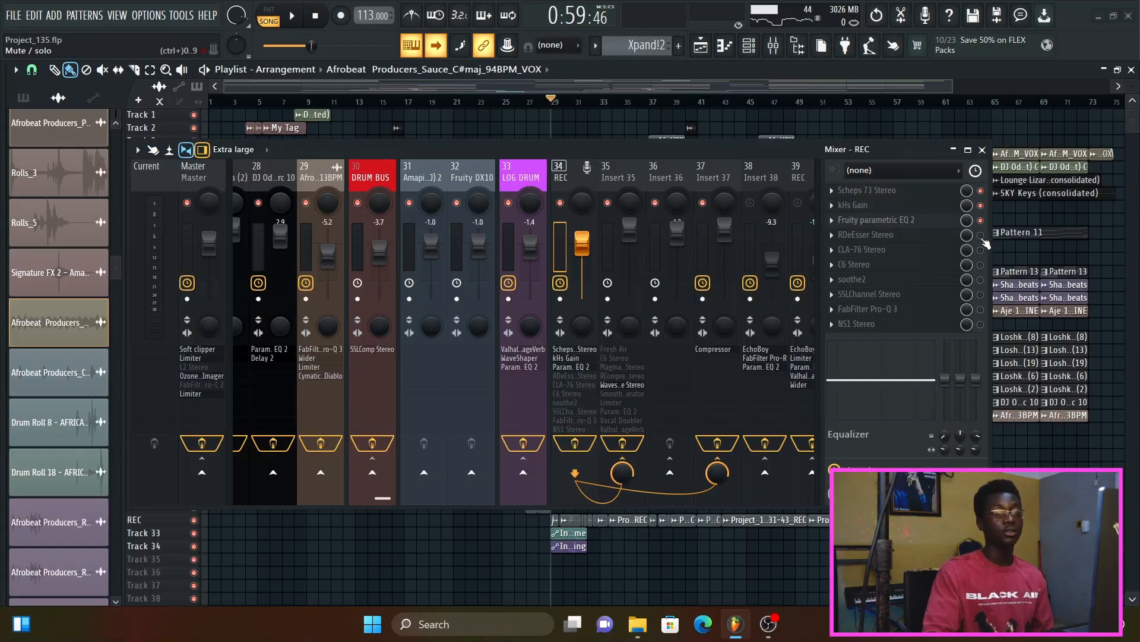
{"action": "left_click", "coordinate": [948, 240]}
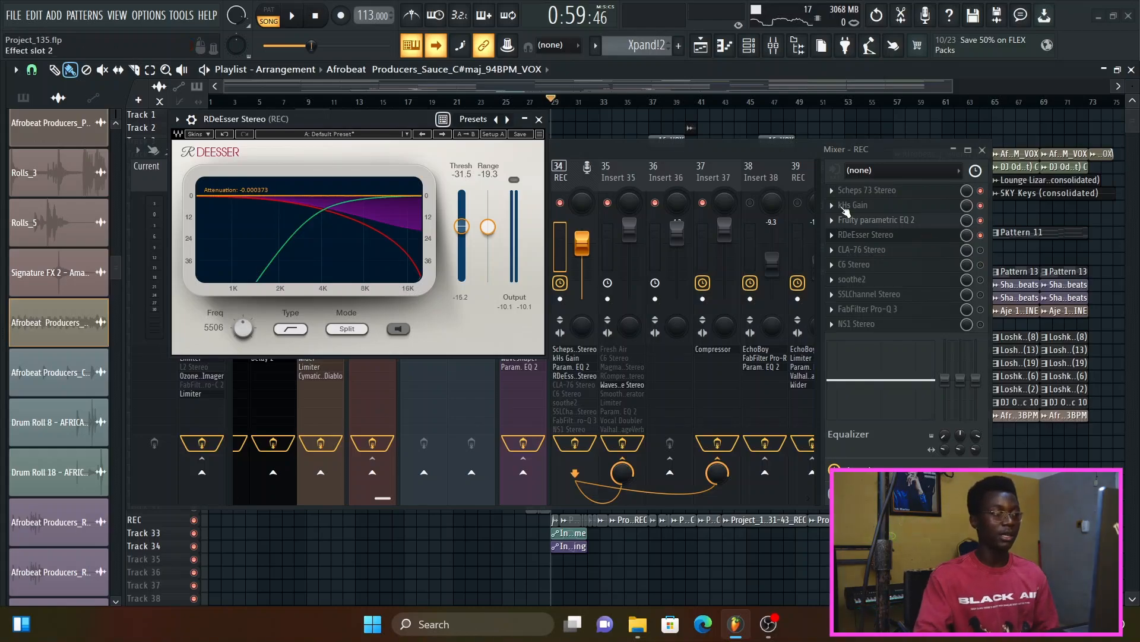
{"action": "left_click", "coordinate": [983, 151]}
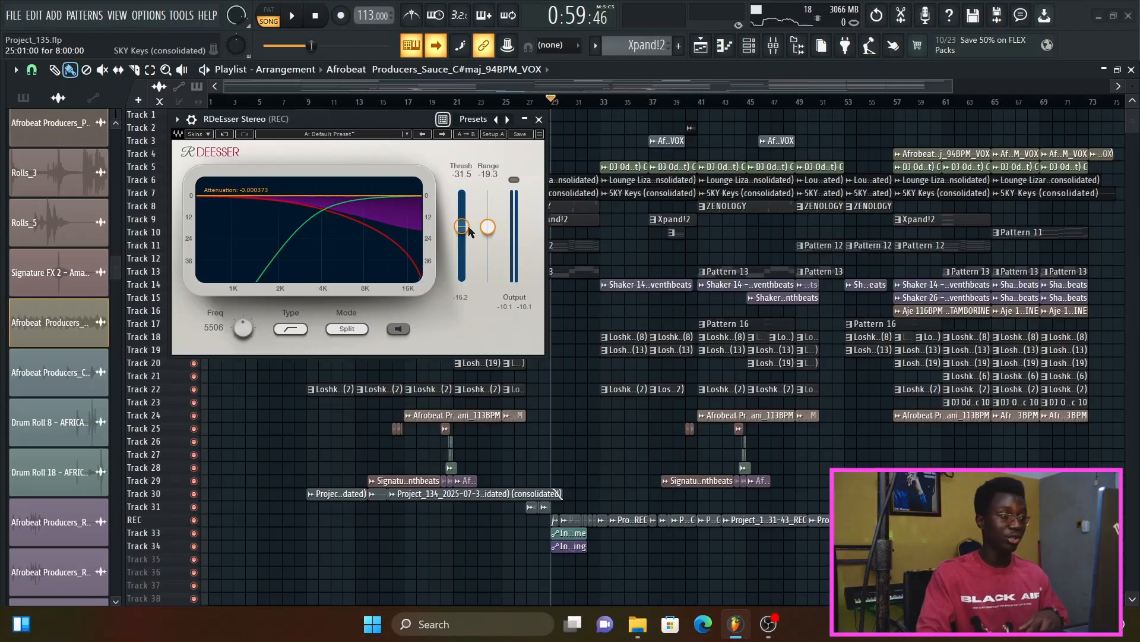
{"action": "key", "text": "space"}
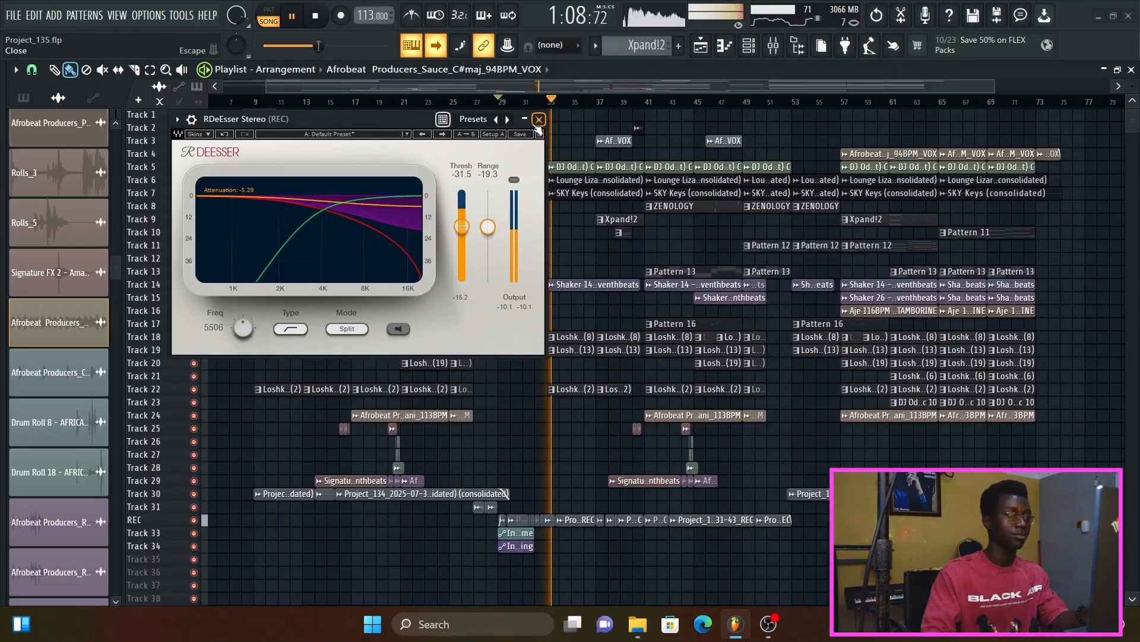
{"action": "key", "text": "ctrl+s"}
{"action": "left_click", "coordinate": [538, 119]}
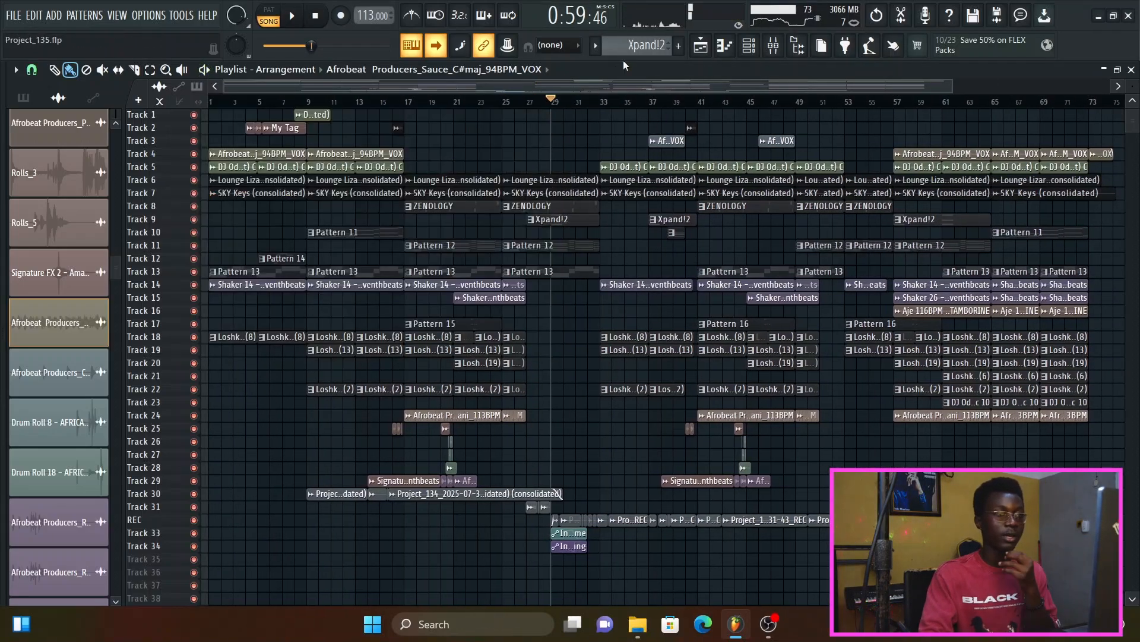
Enable CLA-76 Stereo on the REC track, check its attack and release, and play the vocal through it
{"action": "left_click", "coordinate": [772, 48]}
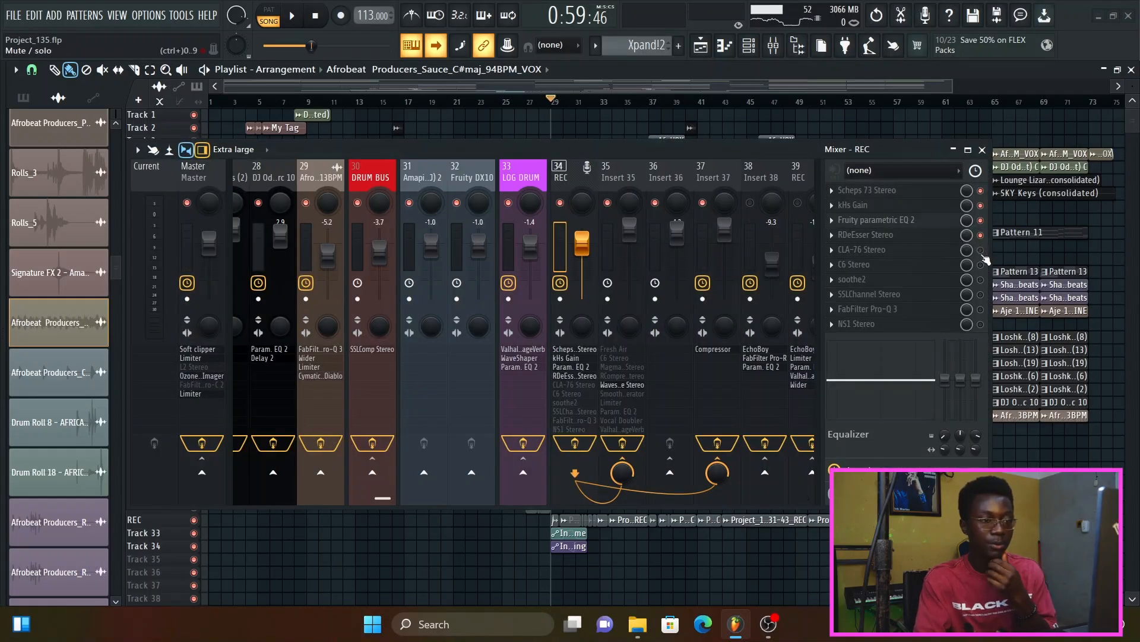
{"action": "left_click", "coordinate": [953, 252]}
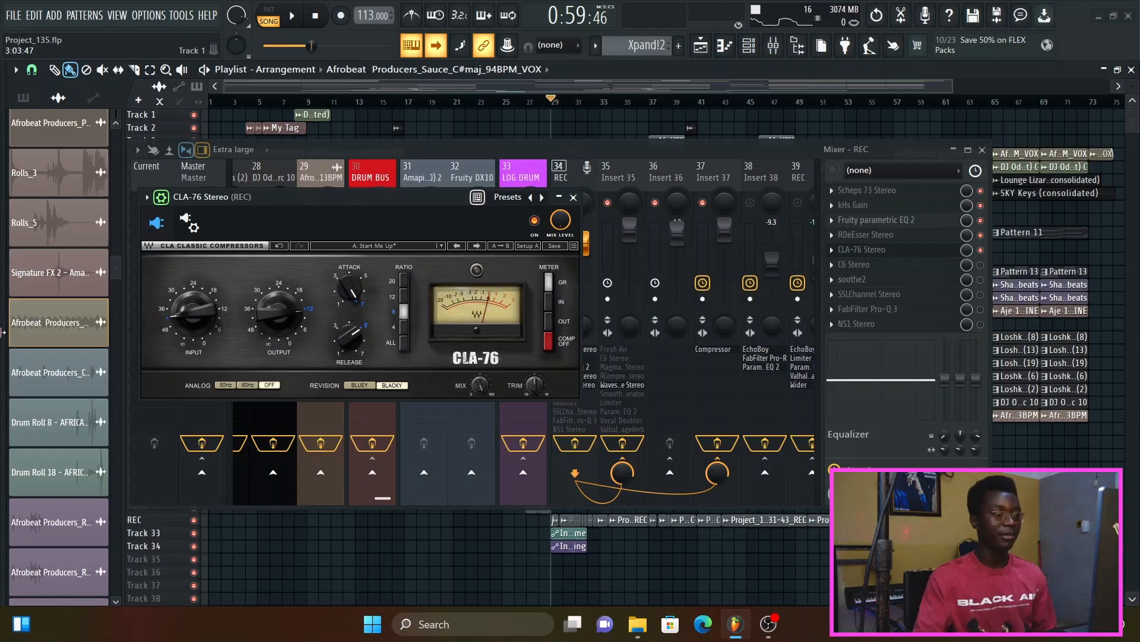
{"action": "left_click", "coordinate": [352, 292]}
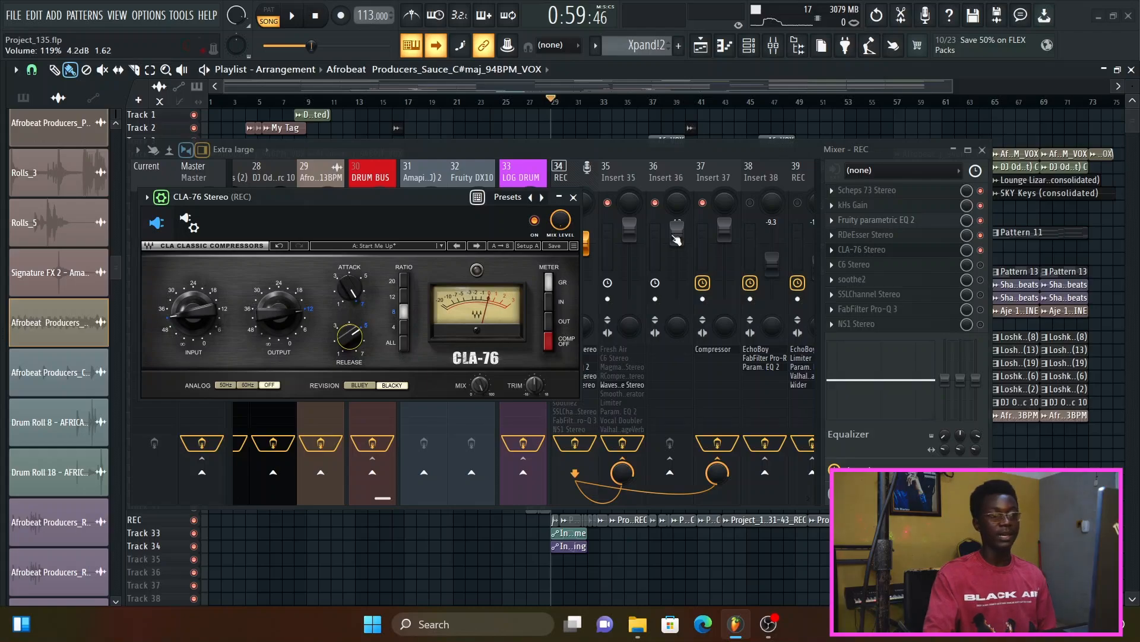
{"action": "key", "text": "space"}
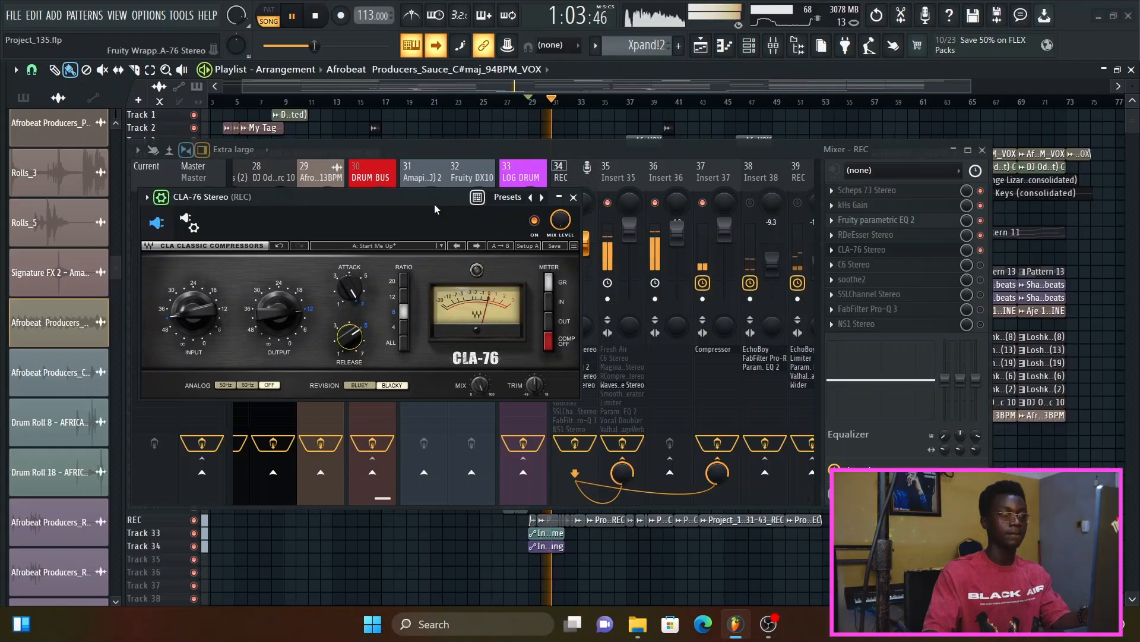
{"action": "key", "text": "space"}
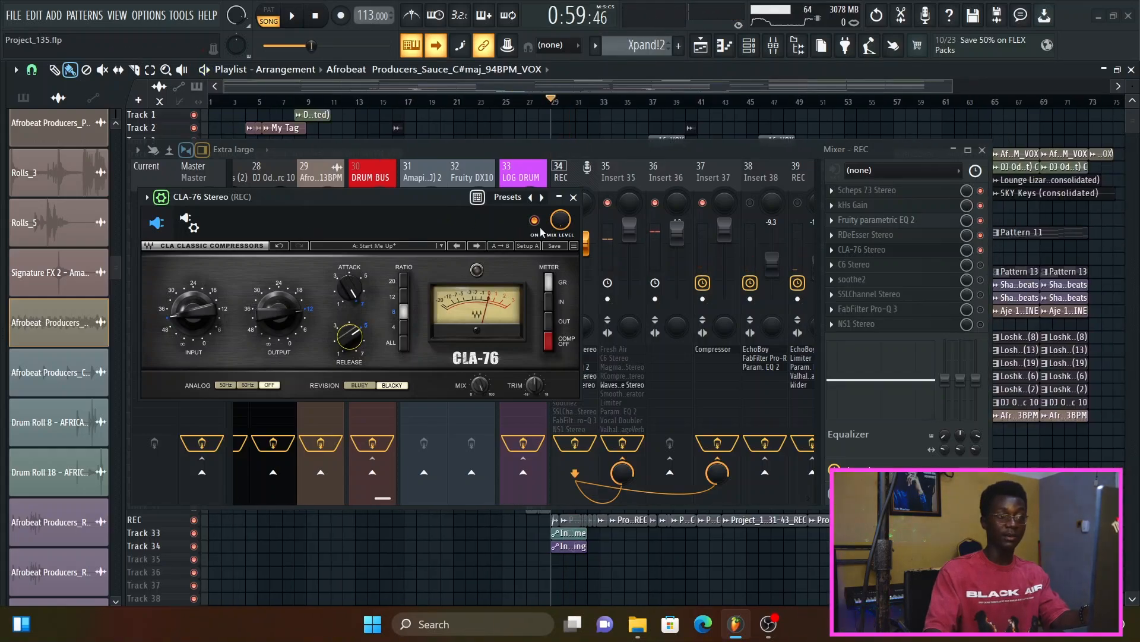
Compare the vocal with the CLA-76 bypassed and active, leave it active, and close its window
{"action": "left_click", "coordinate": [536, 221]}
{"action": "key", "text": "space"}
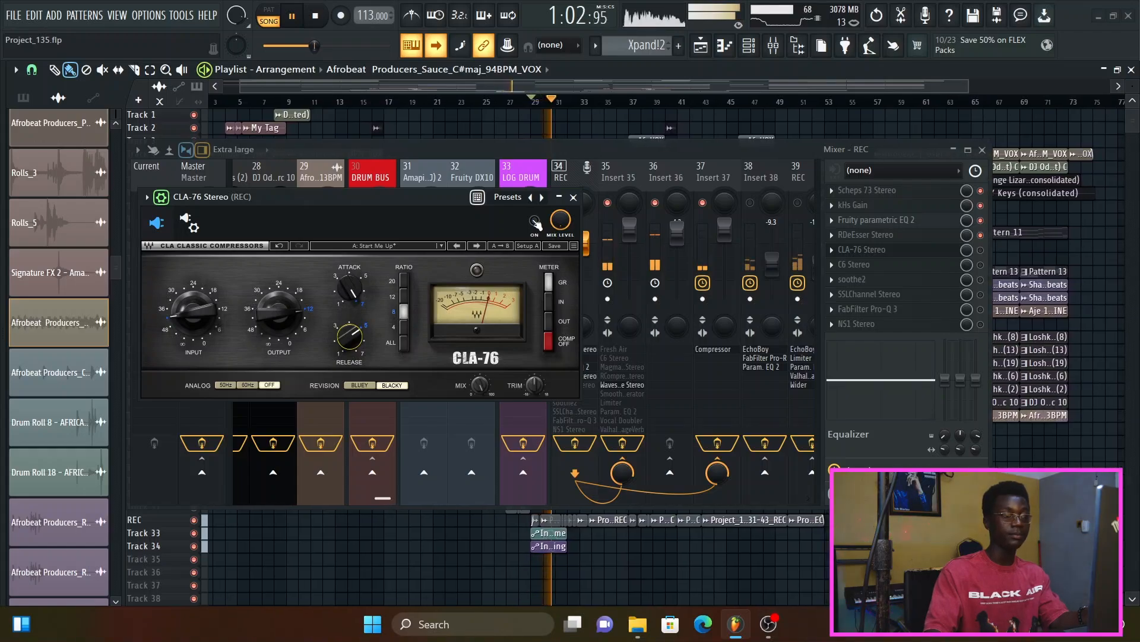
{"action": "key", "text": "space"}
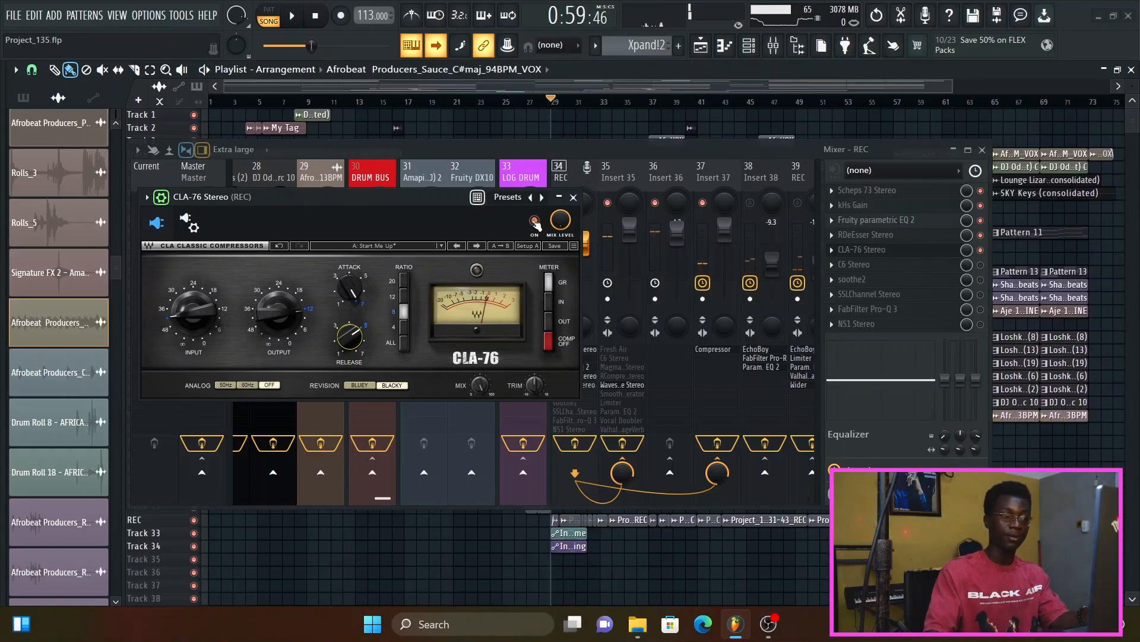
{"action": "key", "text": "space"}
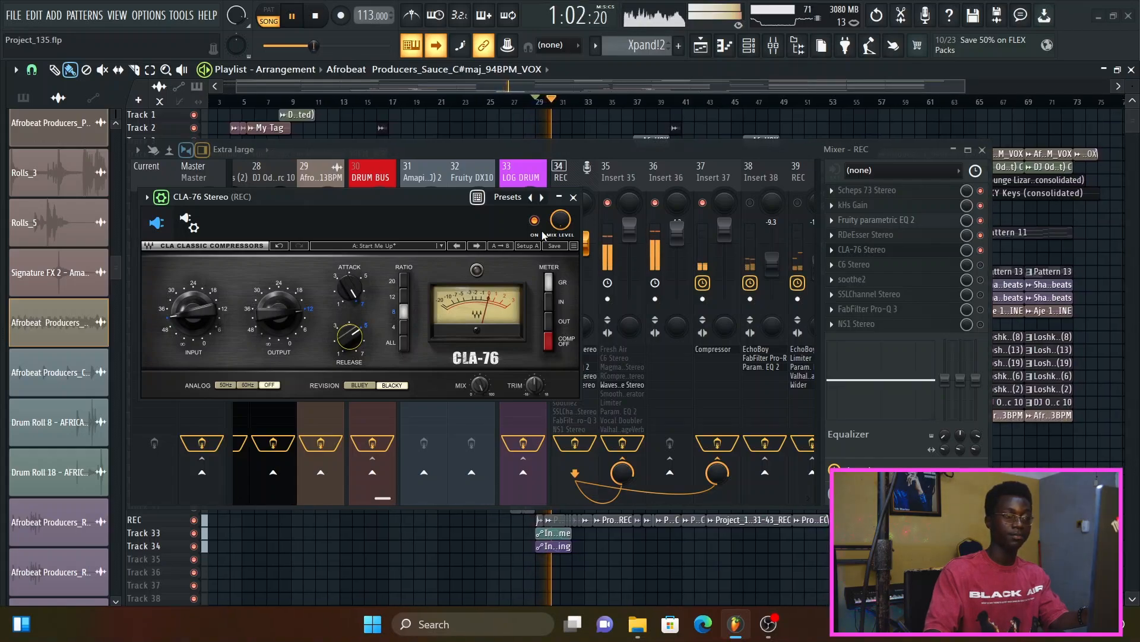
{"action": "key", "text": "space"}
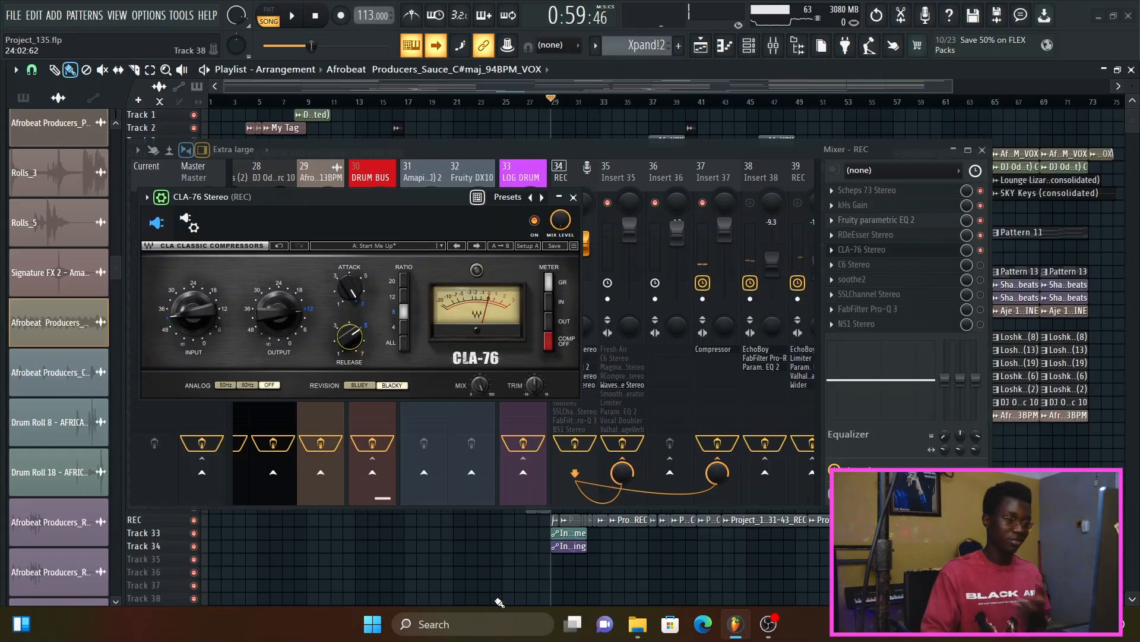
{"action": "key", "text": "Escape"}
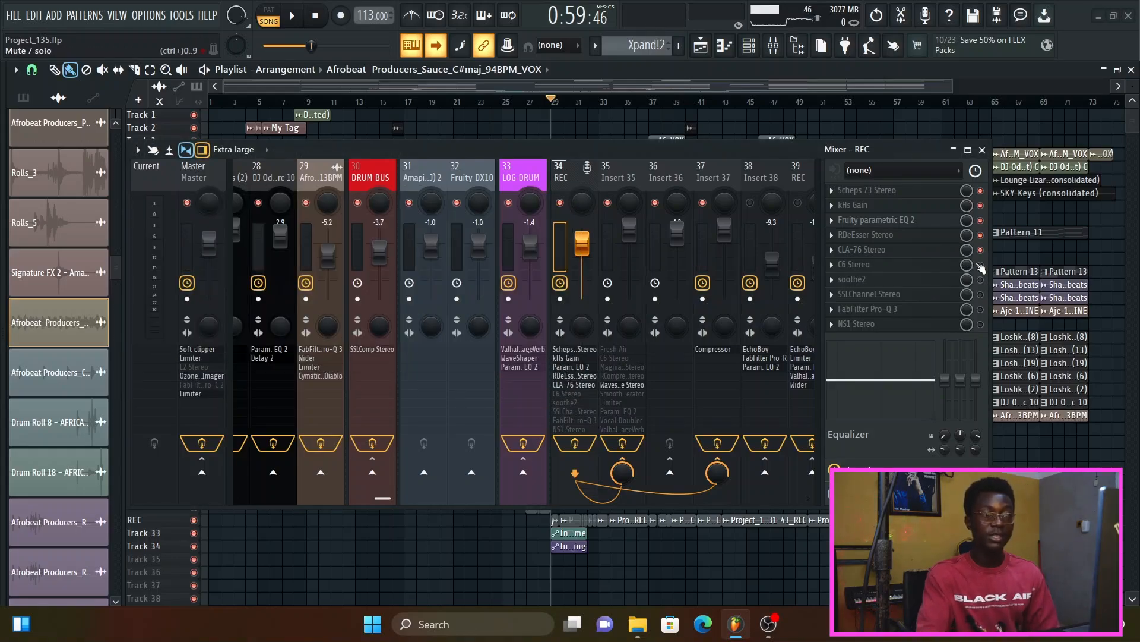
Enable and open C6 Stereo on the REC track, hide the mixer, and reposition the plugin window over the playlist
{"action": "left_click", "coordinate": [855, 264]}
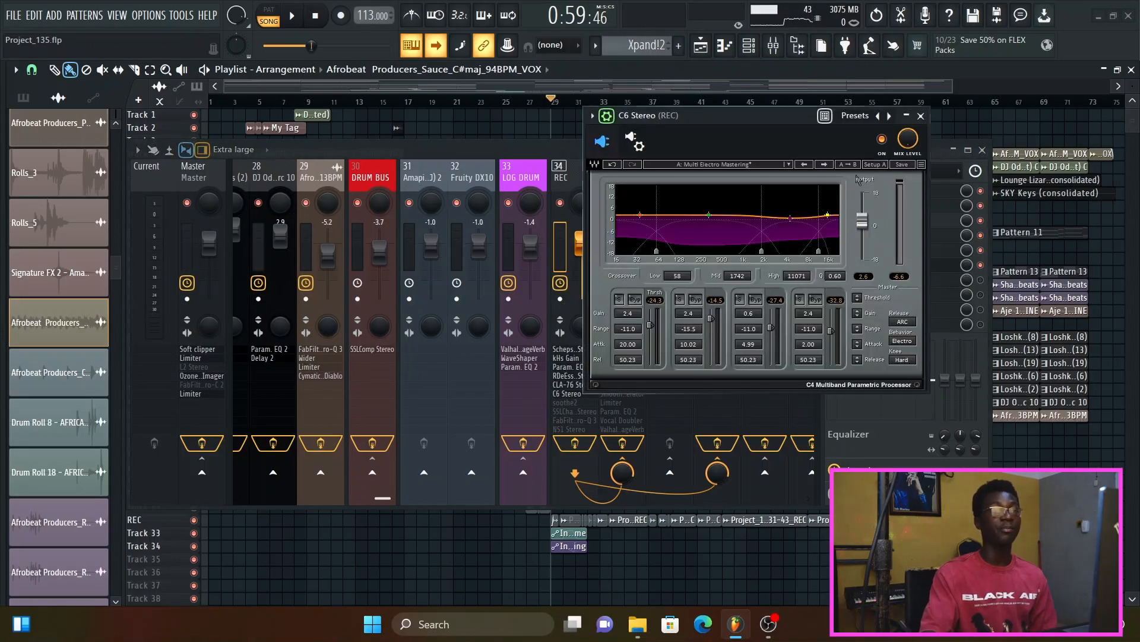
{"action": "left_click_drag", "start_coordinate": [784, 115], "coordinate": [612, 106]}
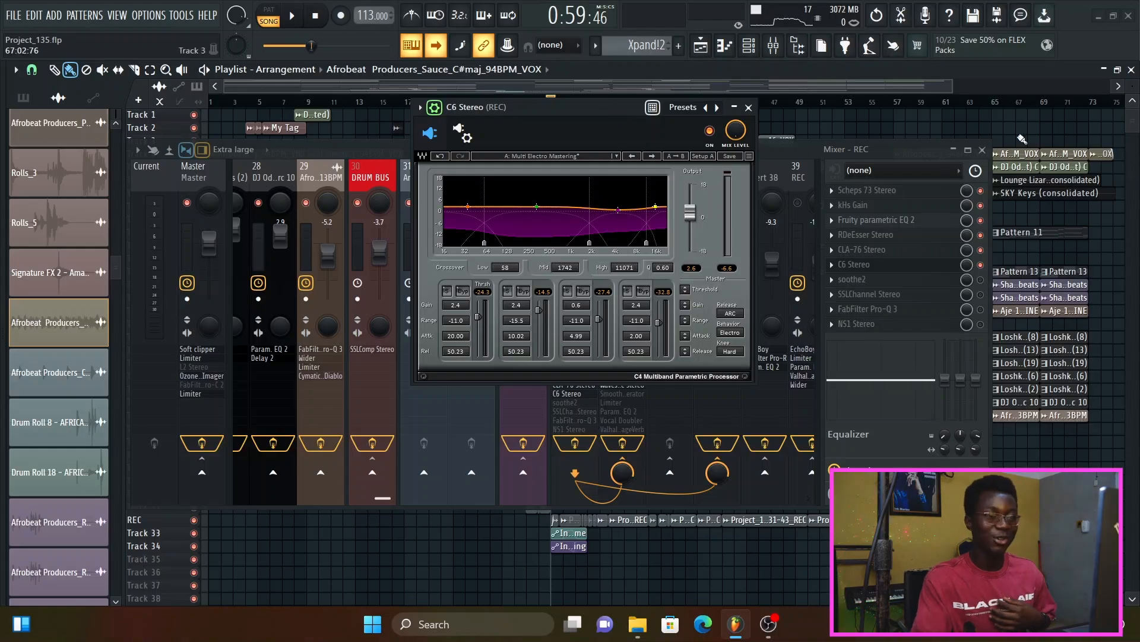
{"action": "left_click", "coordinate": [982, 151]}
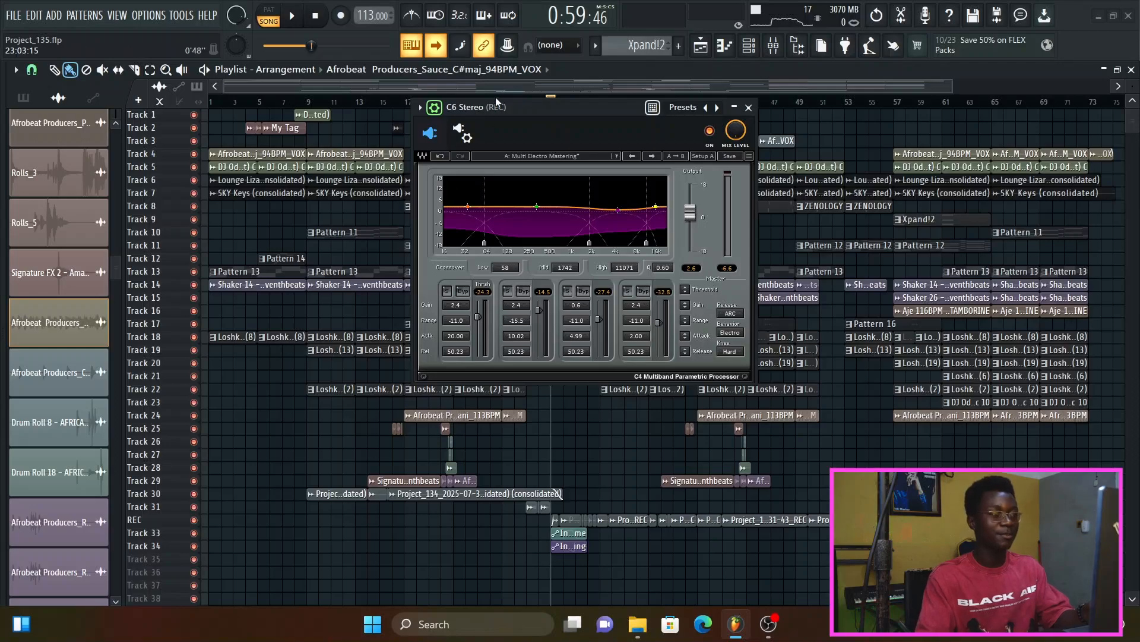
{"action": "left_click_drag", "start_coordinate": [500, 106], "coordinate": [519, 109]}
Play the vocal through the C6 while toggling its individual bands, and save the project
{"action": "key", "text": "space"}
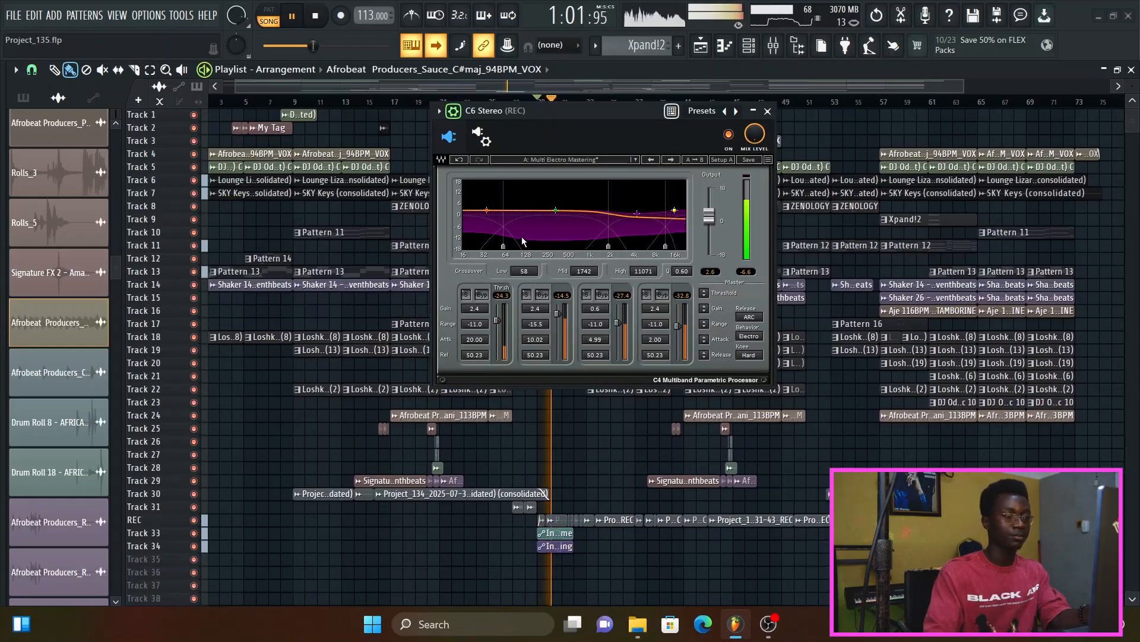
{"action": "left_click", "coordinate": [528, 295]}
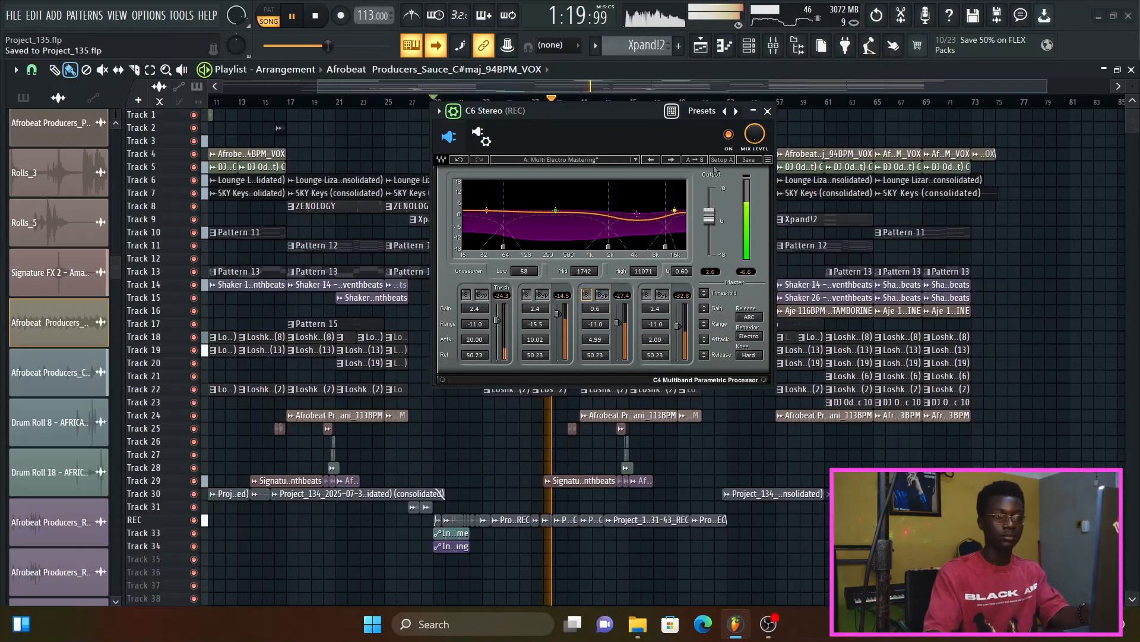
{"action": "key", "text": "space"}
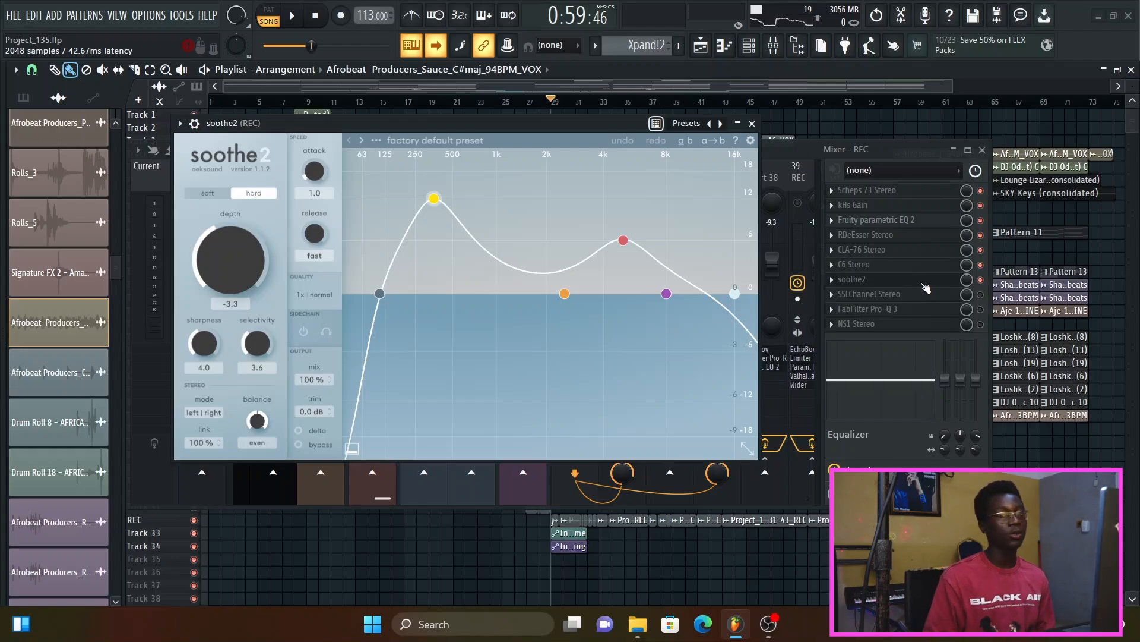
With soothe2 enabled on the REC track, hide the mixer and play the vocal through the plugin
{"action": "key", "text": "F9"}
{"action": "key", "text": "space"}
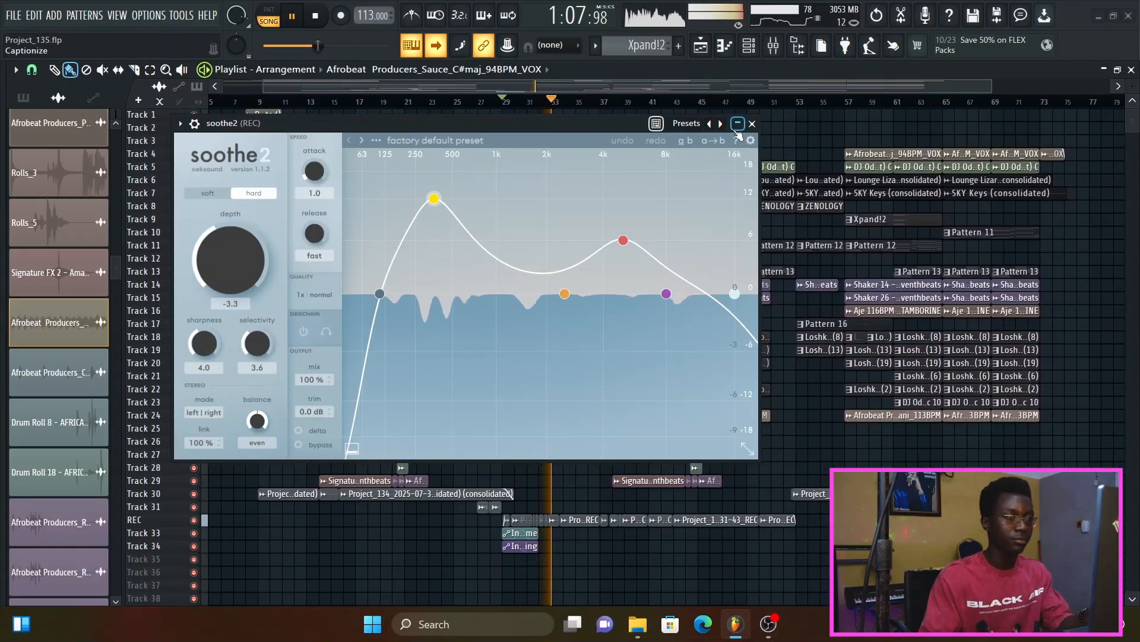
{"action": "key", "text": "space"}
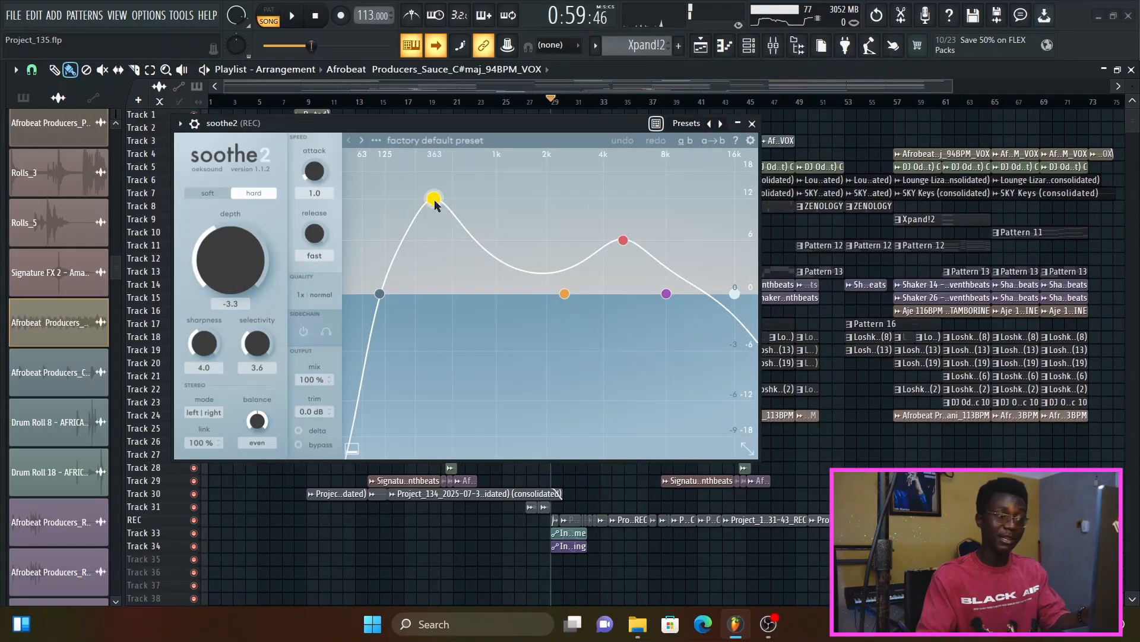
Demonstrate moving the yellow low-mid band on soothe2's curve, and close the plugin window
{"action": "left_click_drag", "start_coordinate": [434, 199], "coordinate": [426, 221]}
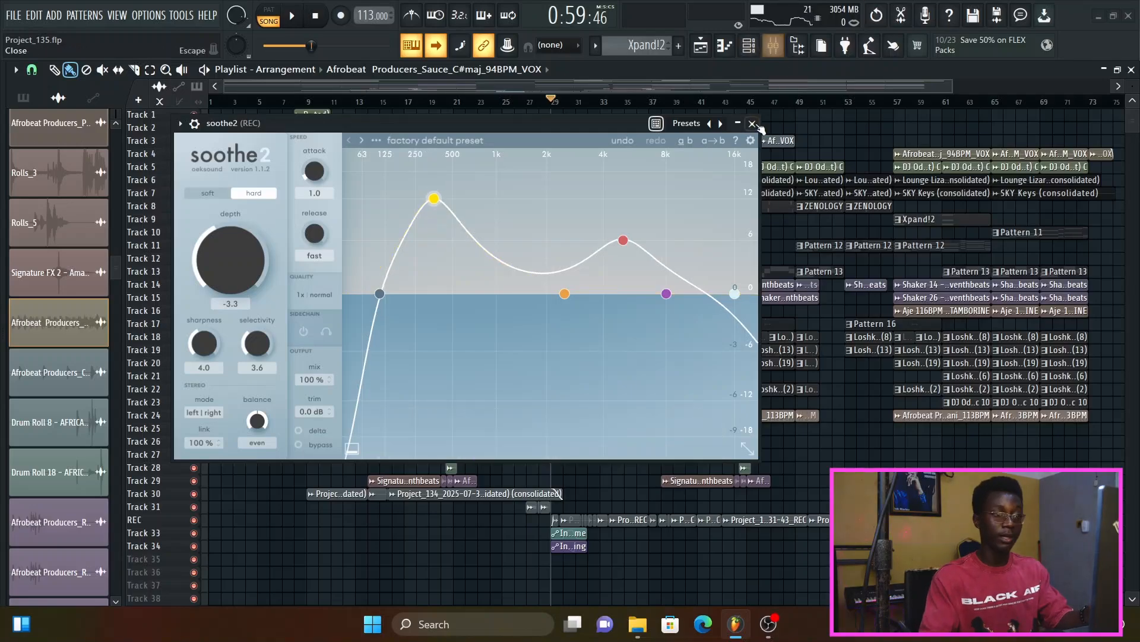
{"action": "left_click", "coordinate": [753, 123]}
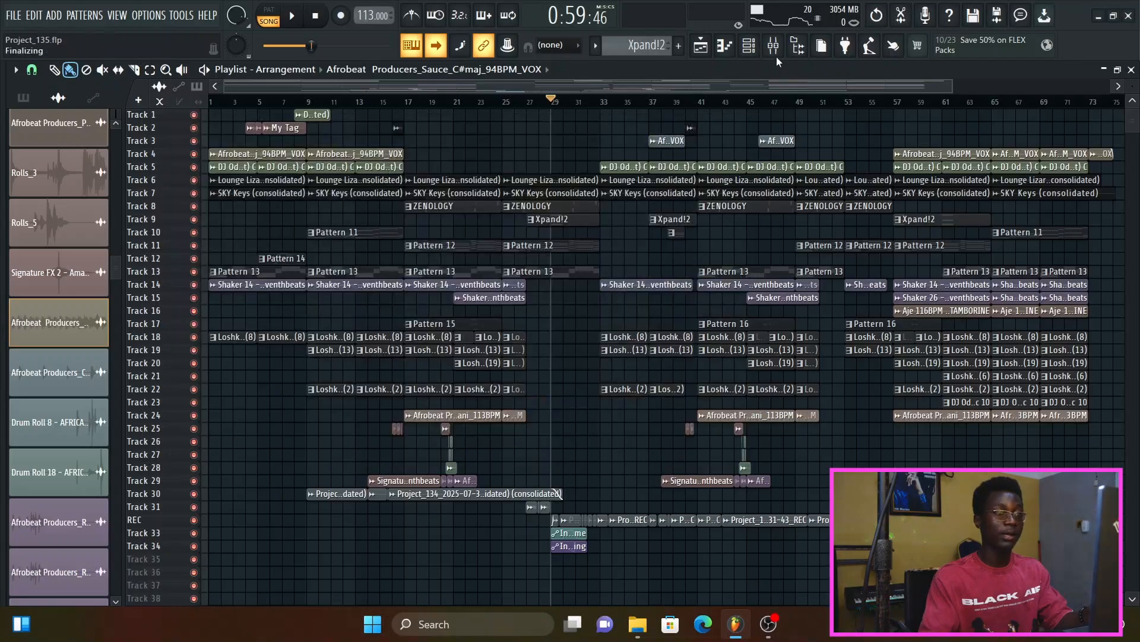
Enable and open SSLChannel Stereo on the REC track, reposition its window, and hide the mixer
{"action": "left_click", "coordinate": [773, 48]}
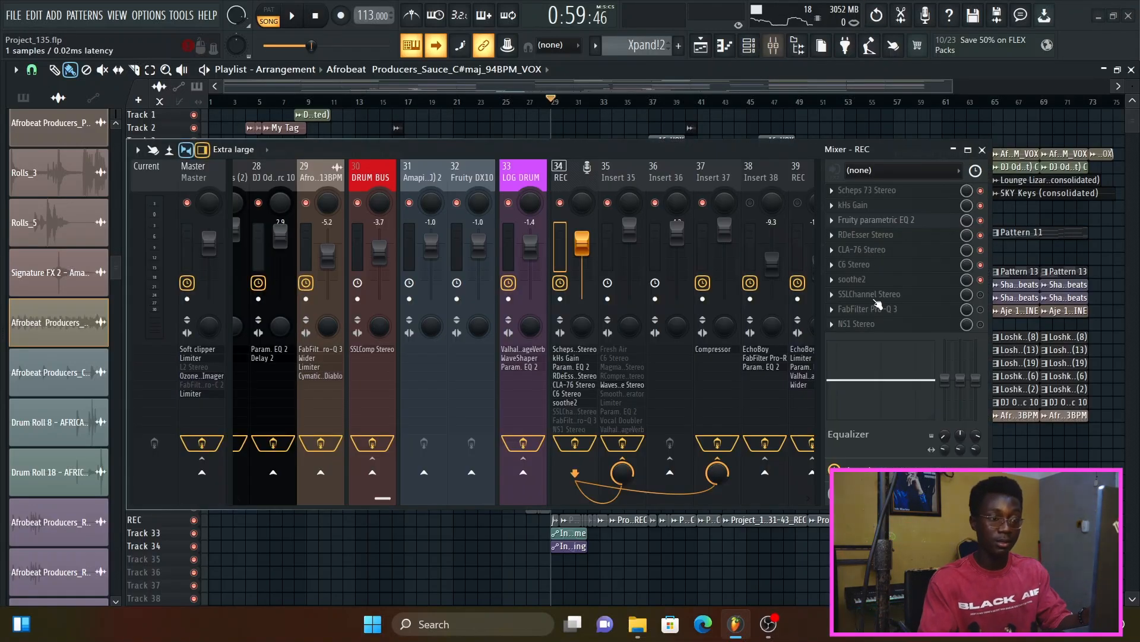
{"action": "left_click", "coordinate": [963, 296]}
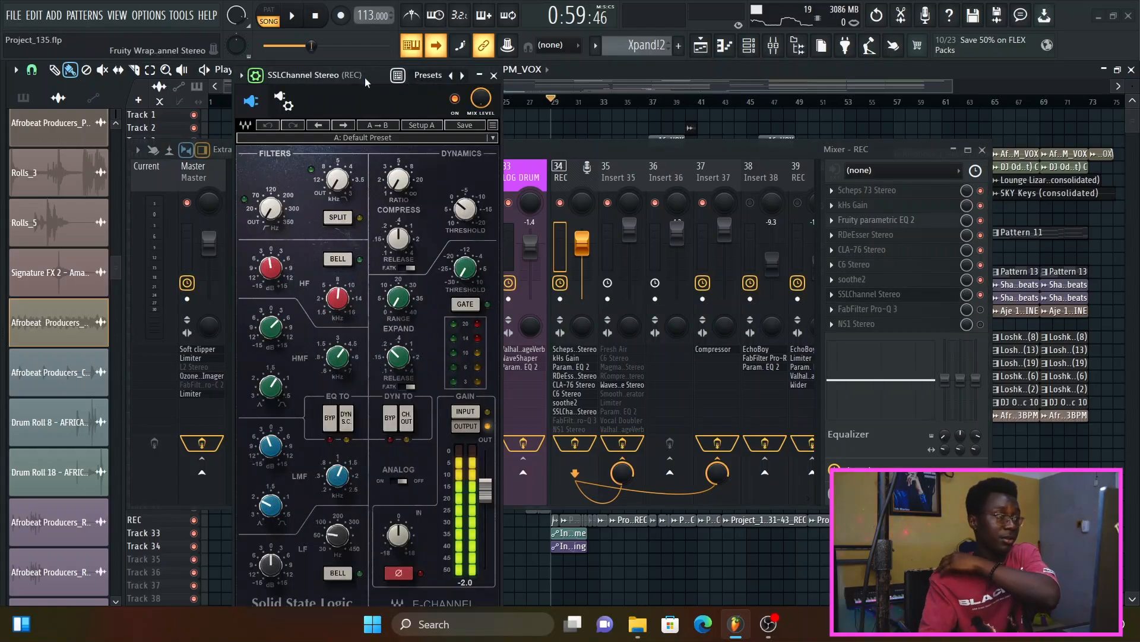
{"action": "left_click_drag", "start_coordinate": [365, 77], "coordinate": [417, 43]}
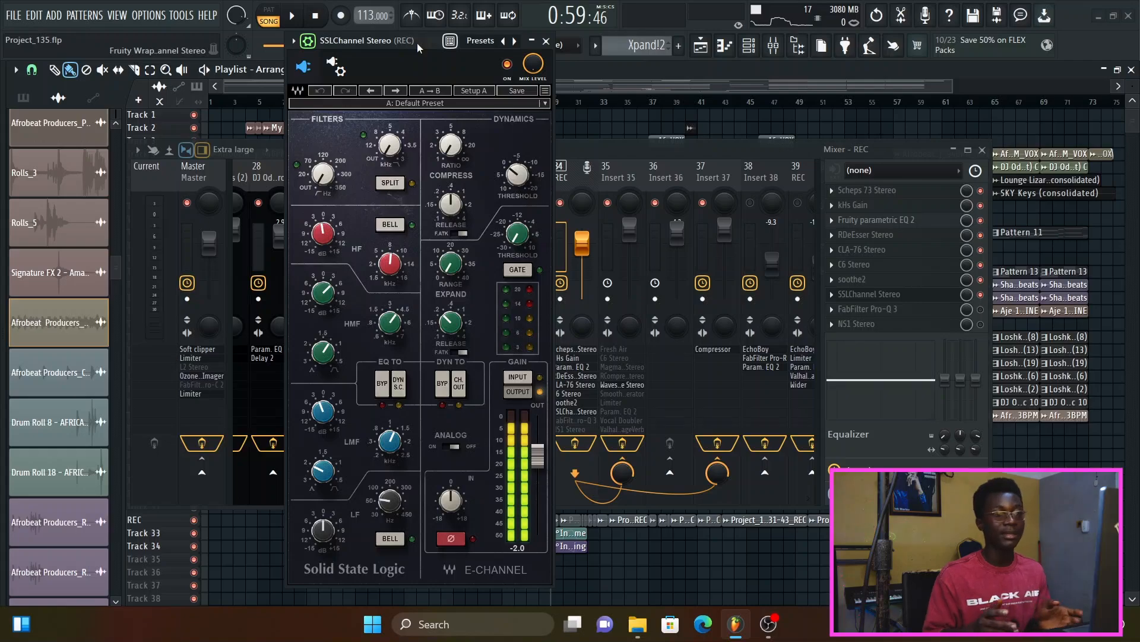
{"action": "left_click", "coordinate": [980, 151]}
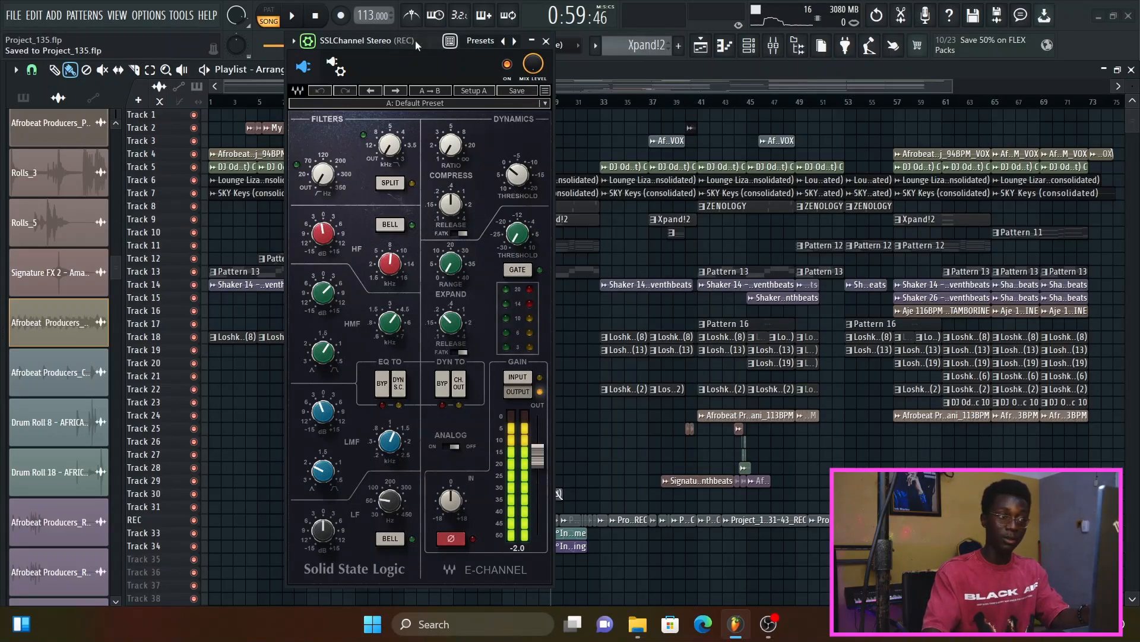
Compare the playing vocal with the SSL Channel bypassed and active, and leave it active
{"action": "left_click", "coordinate": [499, 62]}
{"action": "key", "text": "space"}
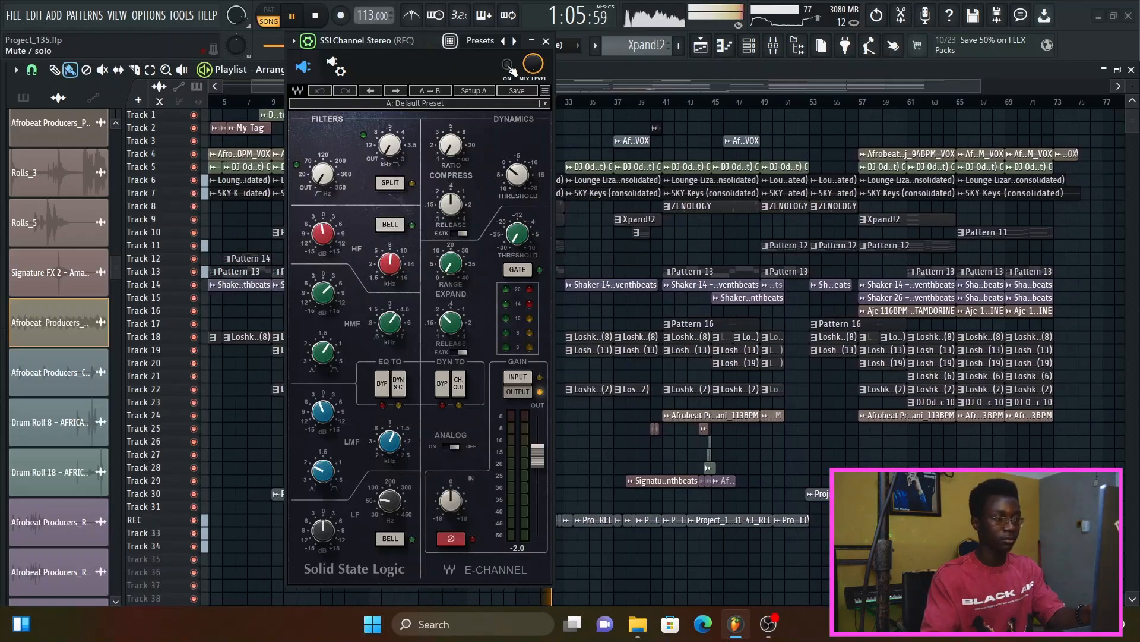
{"action": "key", "text": "space"}
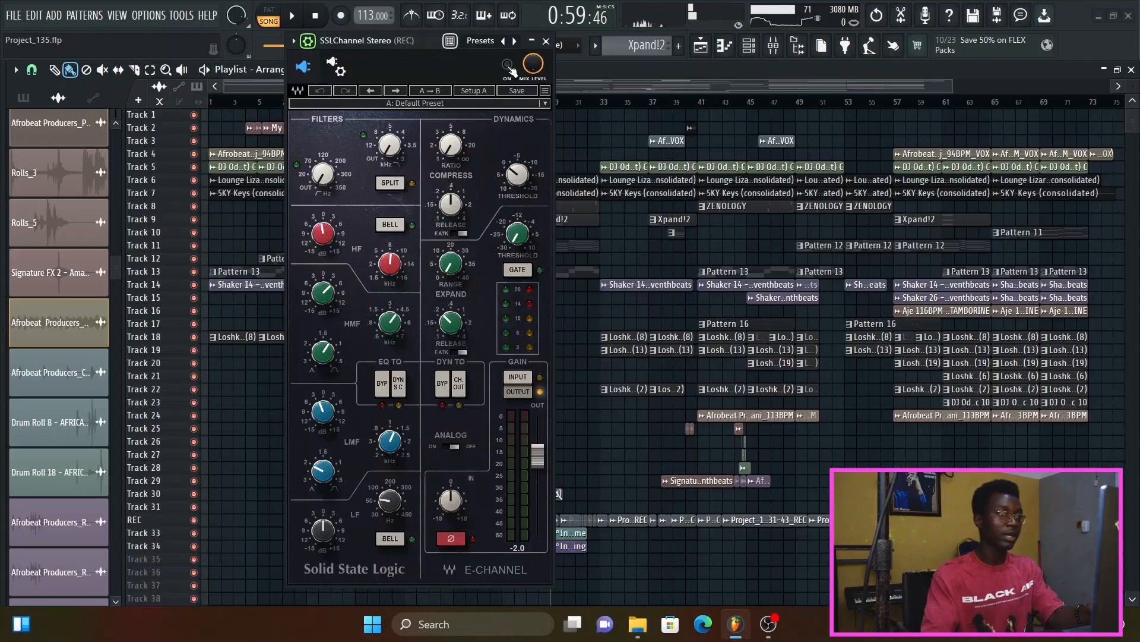
{"action": "key", "text": "space"}
{"action": "left_click", "coordinate": [508, 64]}
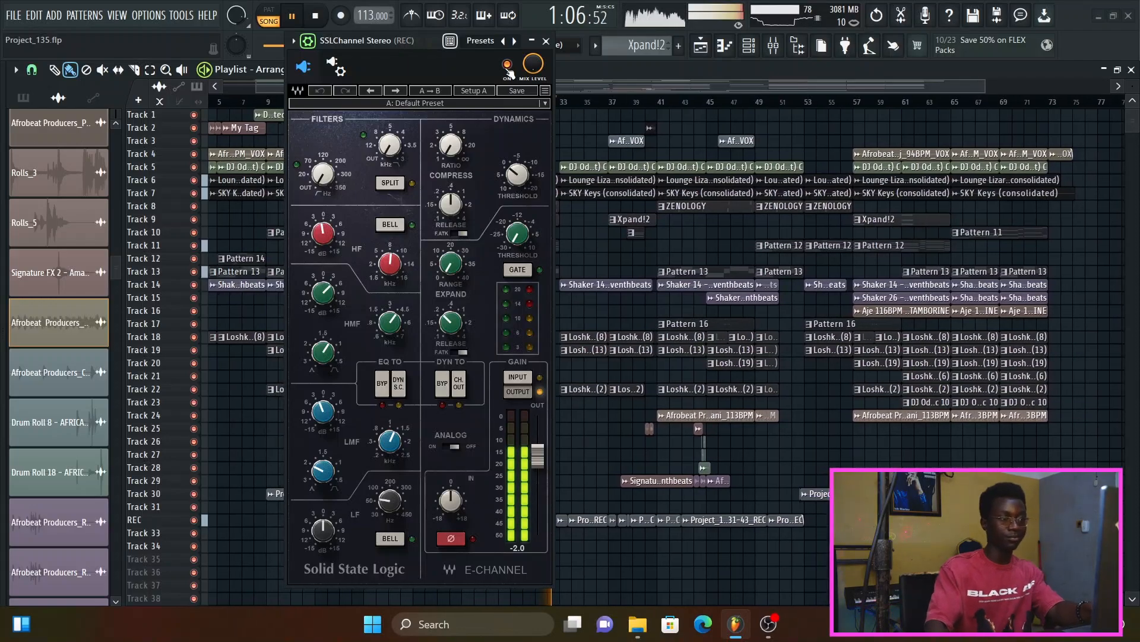
{"action": "key", "text": "space"}
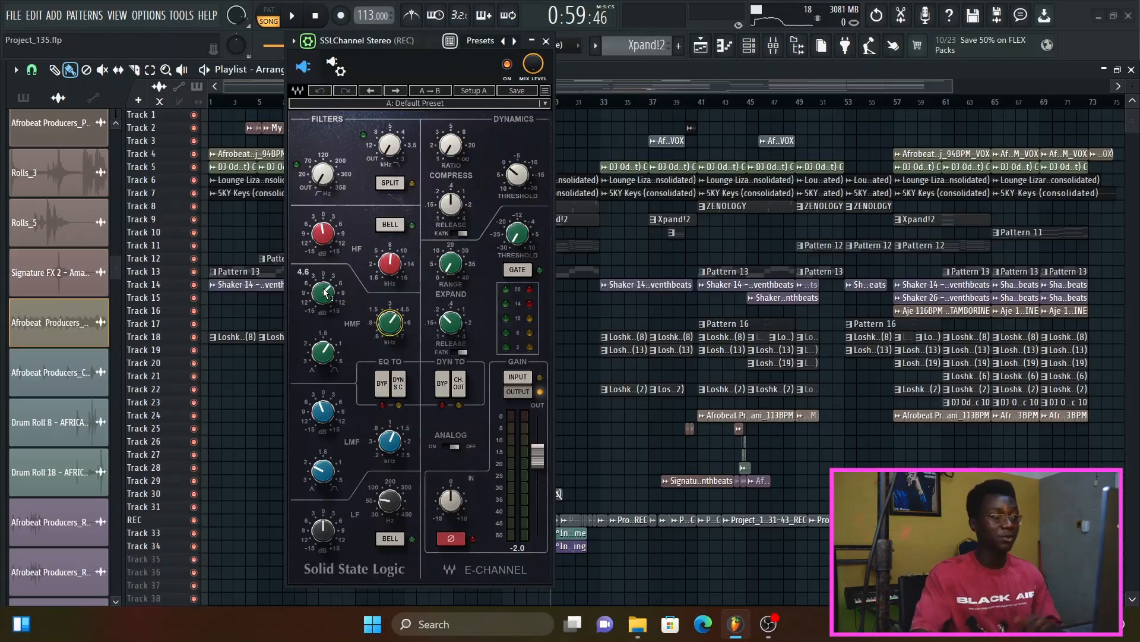
Set the SSL Channel's HMF gain to 4.3 dB while the vocal plays, and save the project
{"action": "key", "text": "space"}
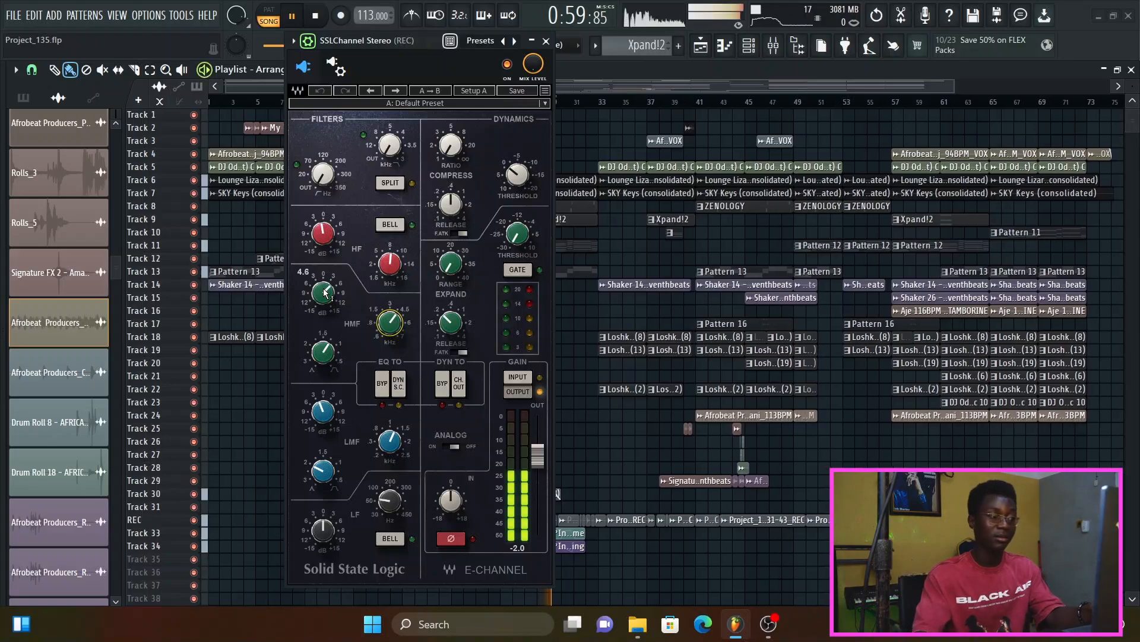
{"action": "mouse_move", "coordinate": [324, 292]}
{"action": "left_mouse_down"}
{"action": "mouse_move", "coordinate": [324, 238]}
{"action": "mouse_move", "coordinate": [324, 292]}
{"action": "left_mouse_up"}
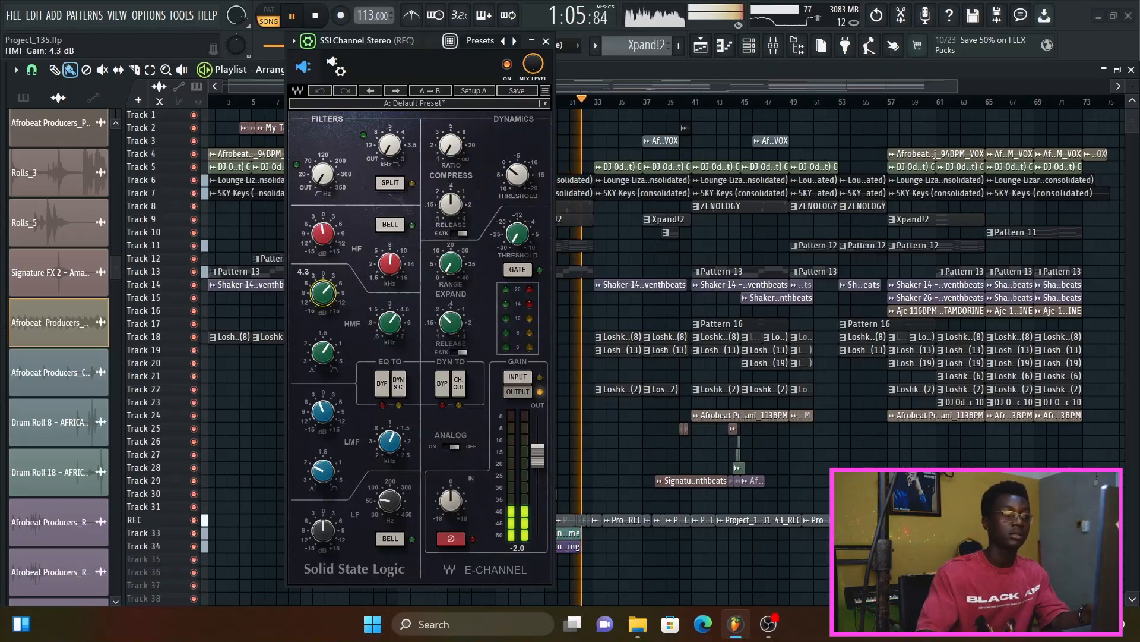
{"action": "key", "text": "ctrl+s"}
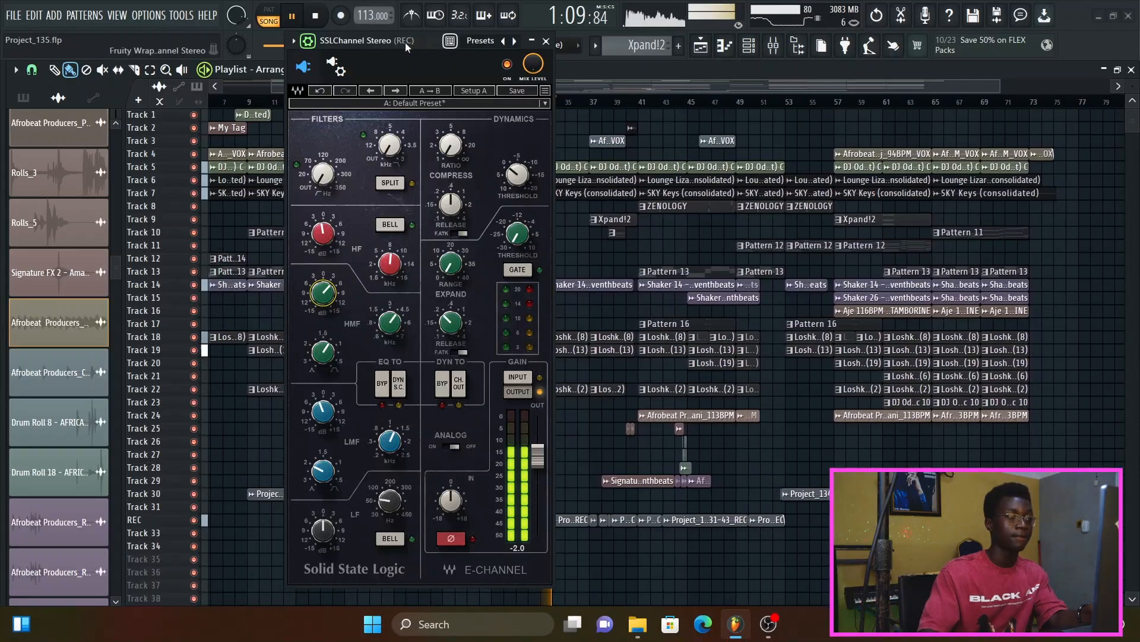
{"action": "key", "text": "space"}
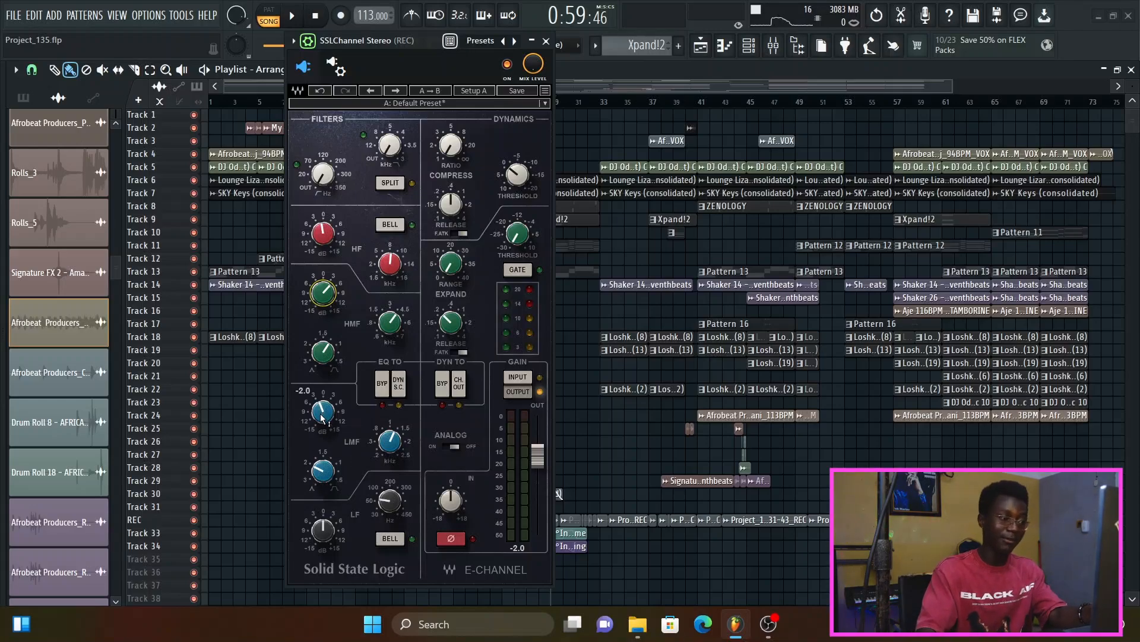
Adjust the SSL Channel's LMF gain while the vocal plays, settling on -2.0 dB, and close the plugin window
{"action": "key", "text": "space"}
{"action": "mouse_move", "coordinate": [321, 418]}
{"action": "left_mouse_down"}
{"action": "mouse_move", "coordinate": [320, 380]}
{"action": "mouse_move", "coordinate": [322, 418]}
{"action": "left_mouse_up"}
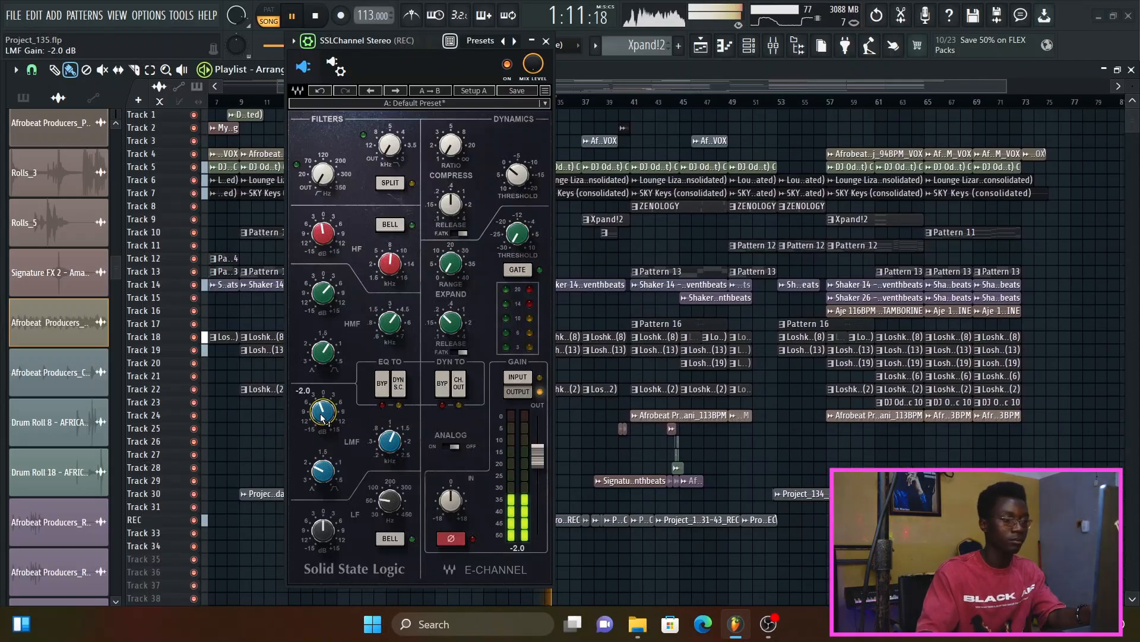
{"action": "key", "text": "space"}
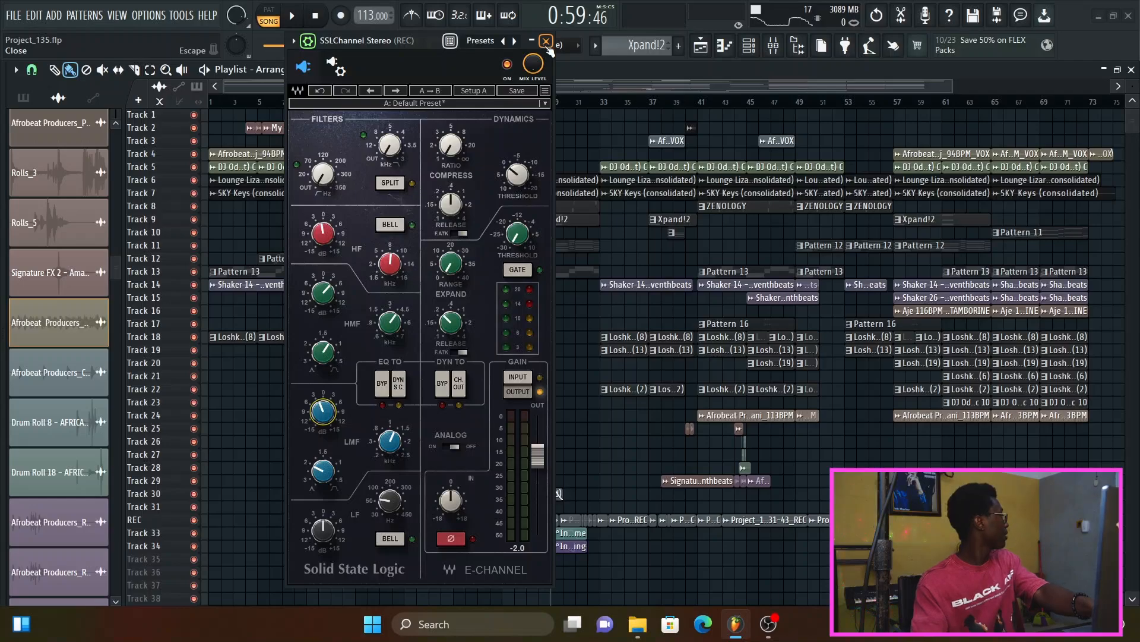
{"action": "left_click", "coordinate": [546, 42]}
Enable and open FabFilter Pro-Q 3 on the REC track, and start playing the vocal through it
{"action": "left_click", "coordinate": [774, 45]}
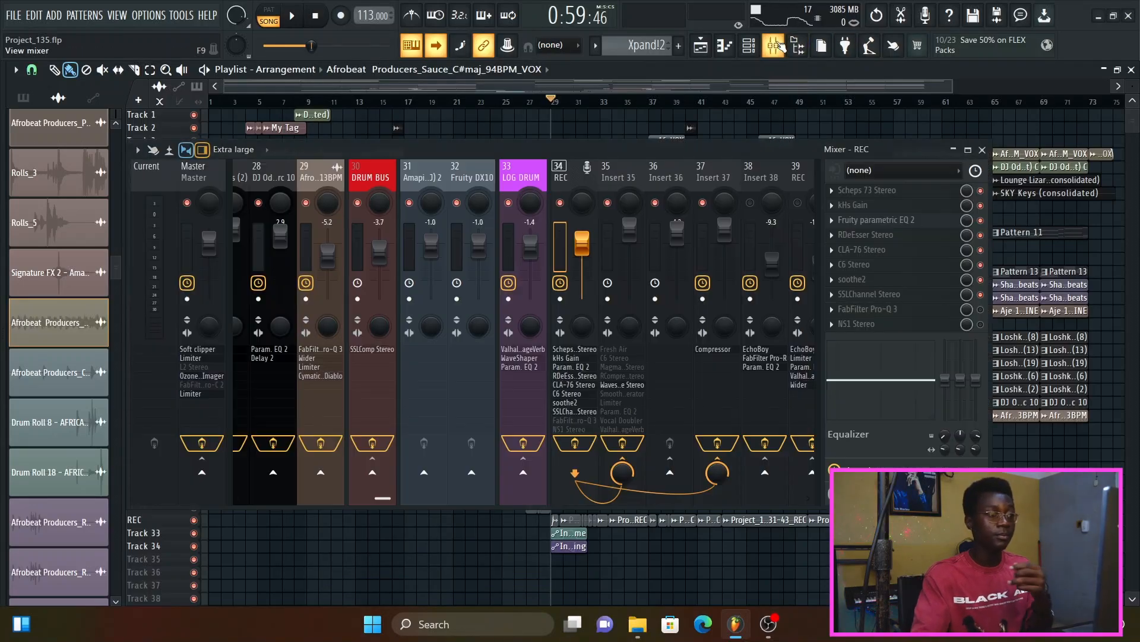
{"action": "left_click", "coordinate": [917, 310]}
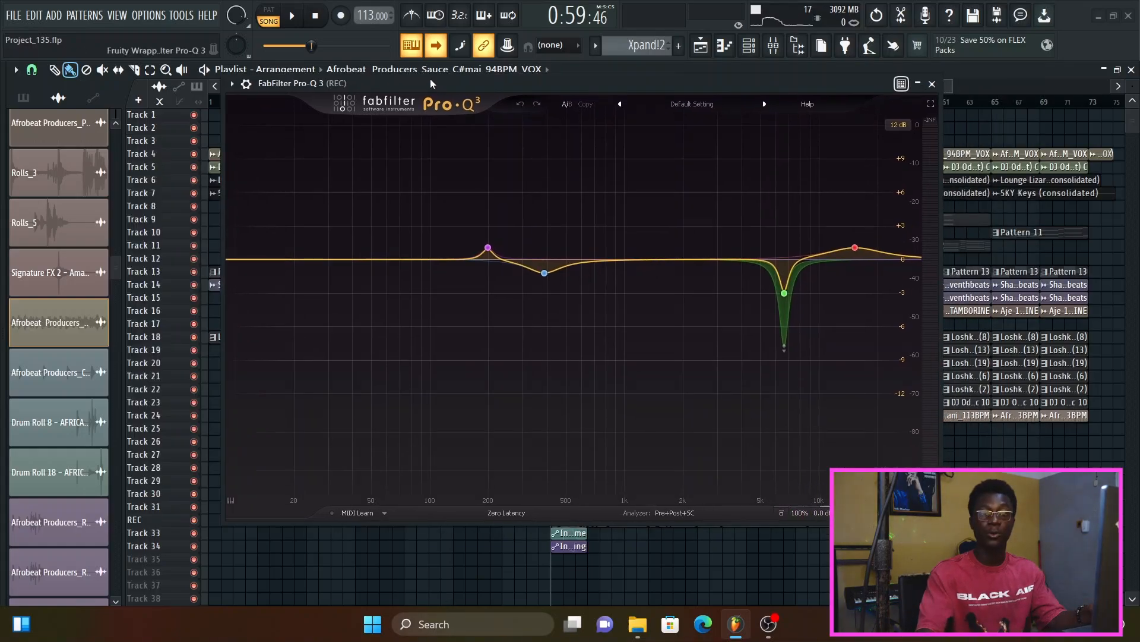
{"action": "mouse_move", "coordinate": [561, 299]}
{"action": "key", "text": "space"}
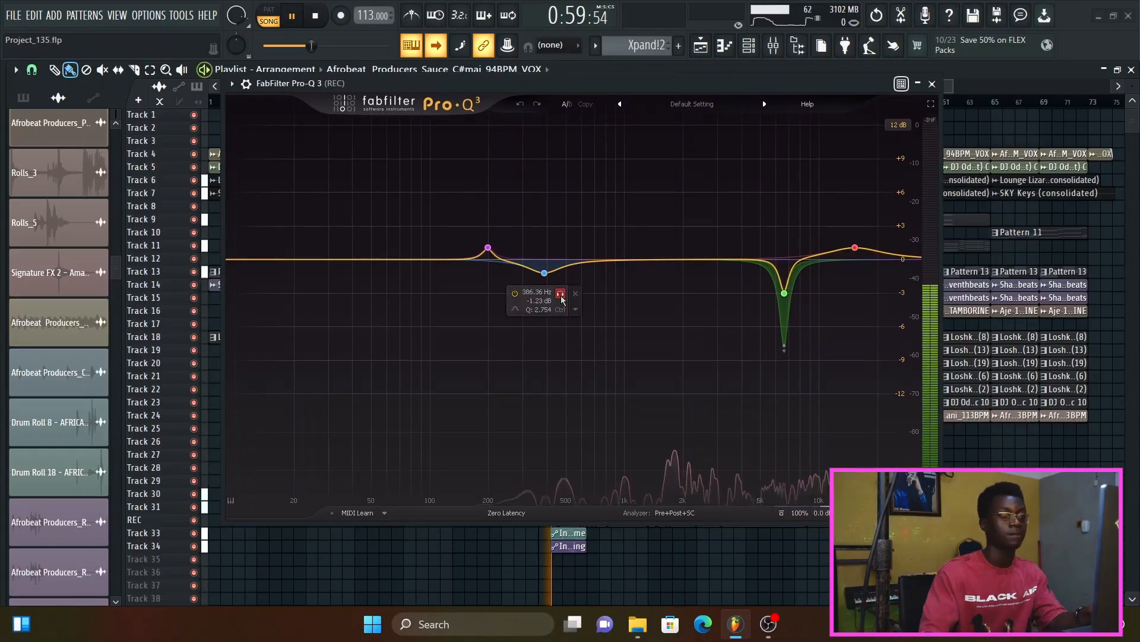
Solo and unsolo the low-mid cut near 386 Hz and the dynamic band at 6612 Hz in turn during playback, and close Pro-Q 3
{"action": "left_click", "coordinate": [561, 297]}
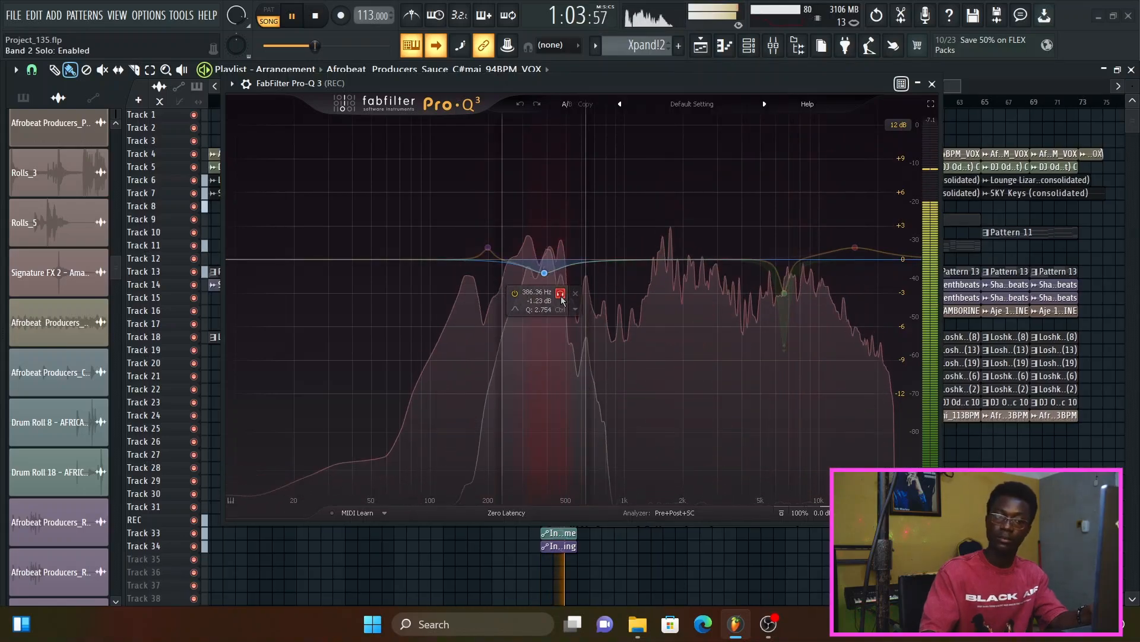
{"action": "left_click", "coordinate": [562, 297]}
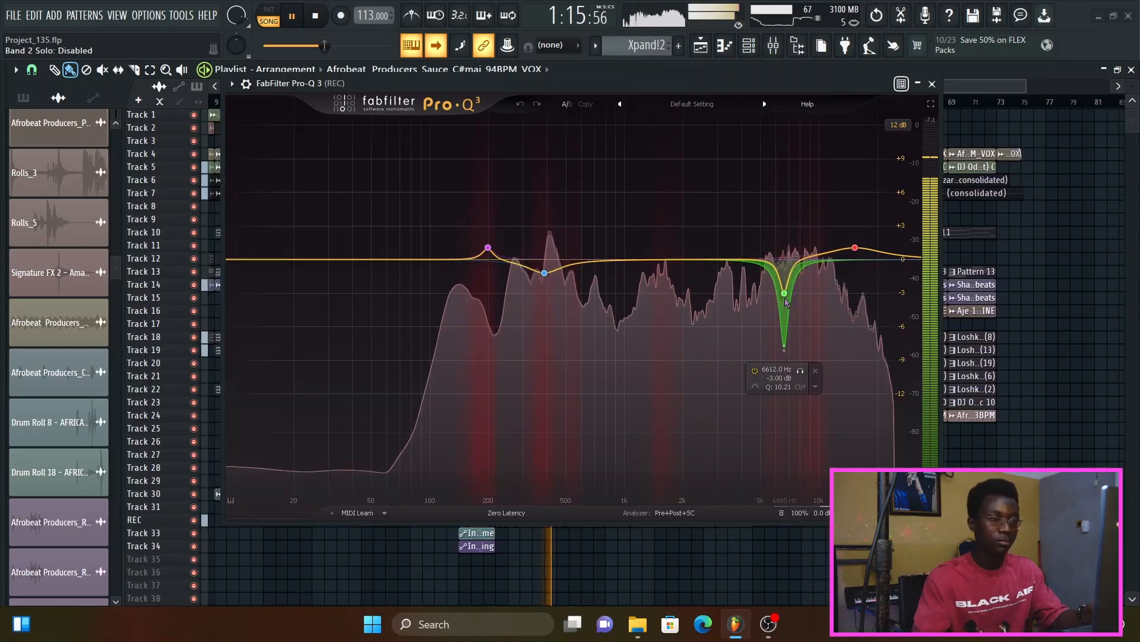
{"action": "left_click", "coordinate": [800, 370]}
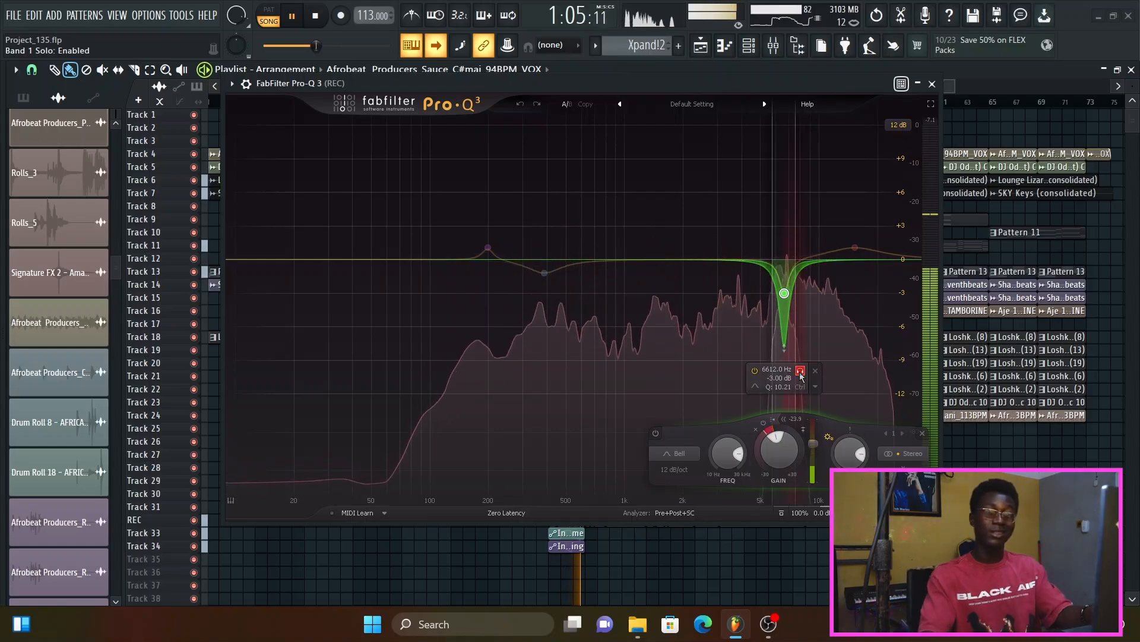
{"action": "left_click", "coordinate": [800, 373]}
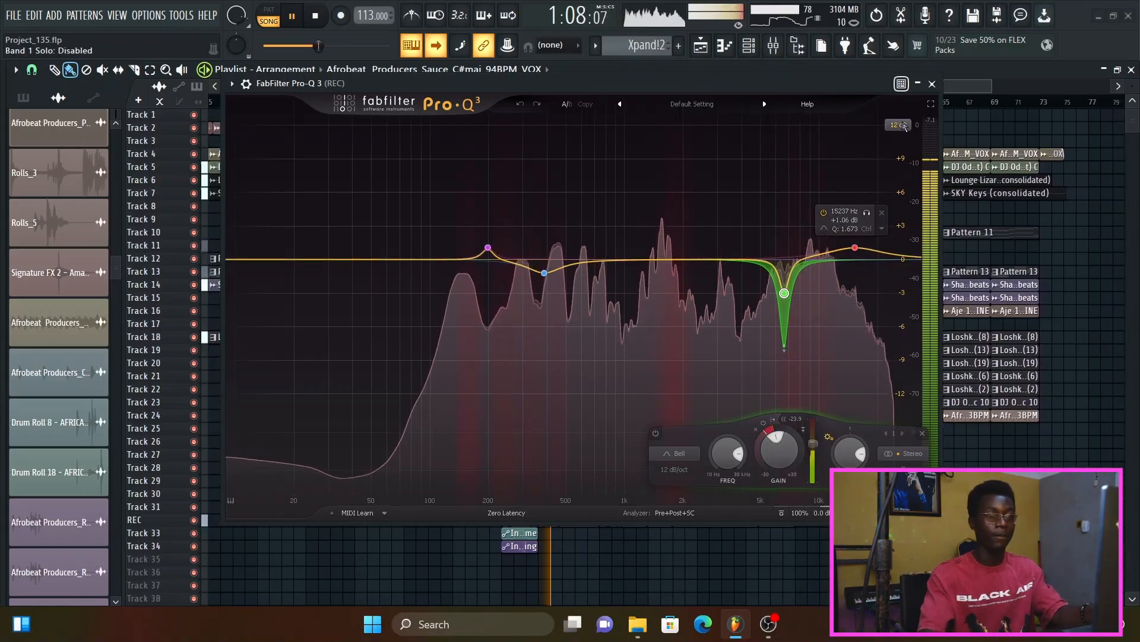
{"action": "left_click", "coordinate": [932, 84]}
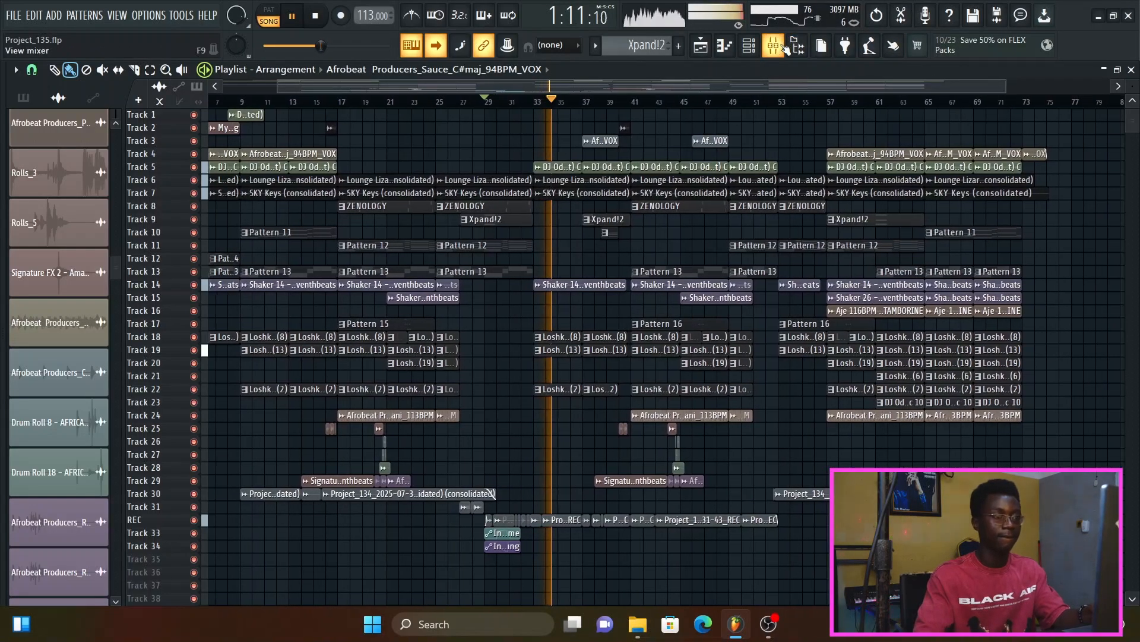
Stop playback, solo the REC track in the playlist, and bring the mixer back into view
{"action": "left_click", "coordinate": [773, 45]}
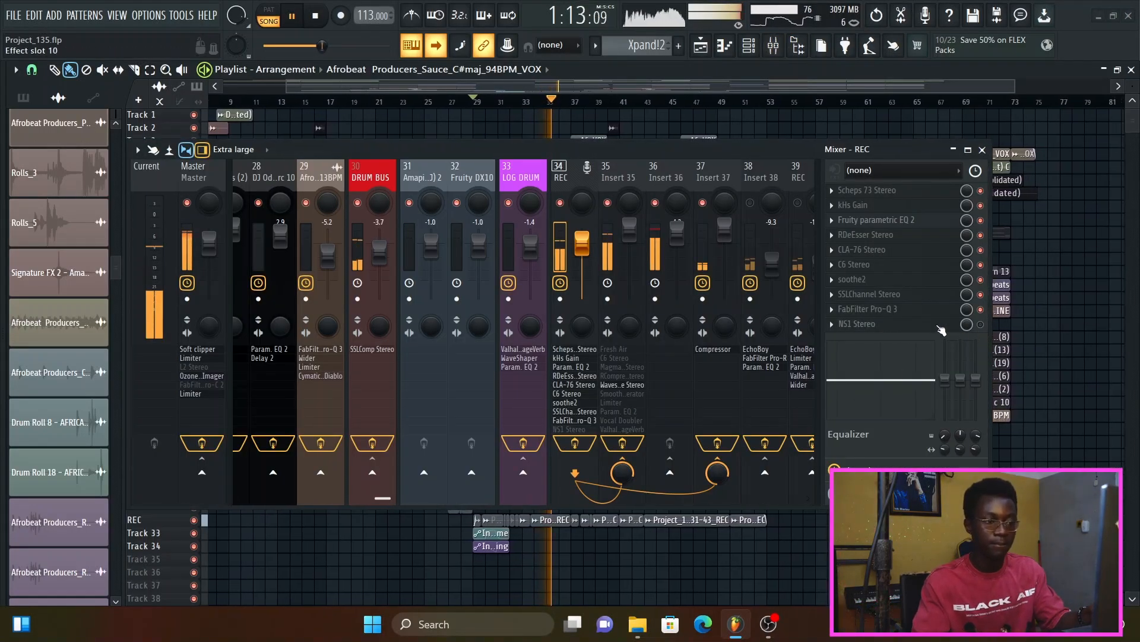
{"action": "key", "text": "space"}
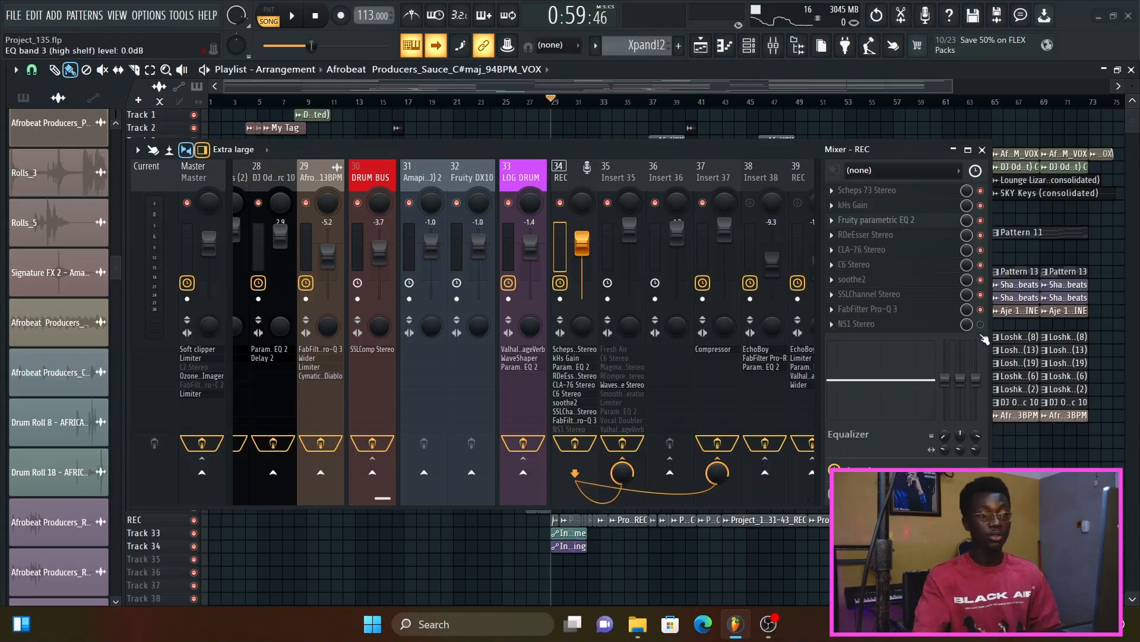
{"action": "key", "text": "F9"}
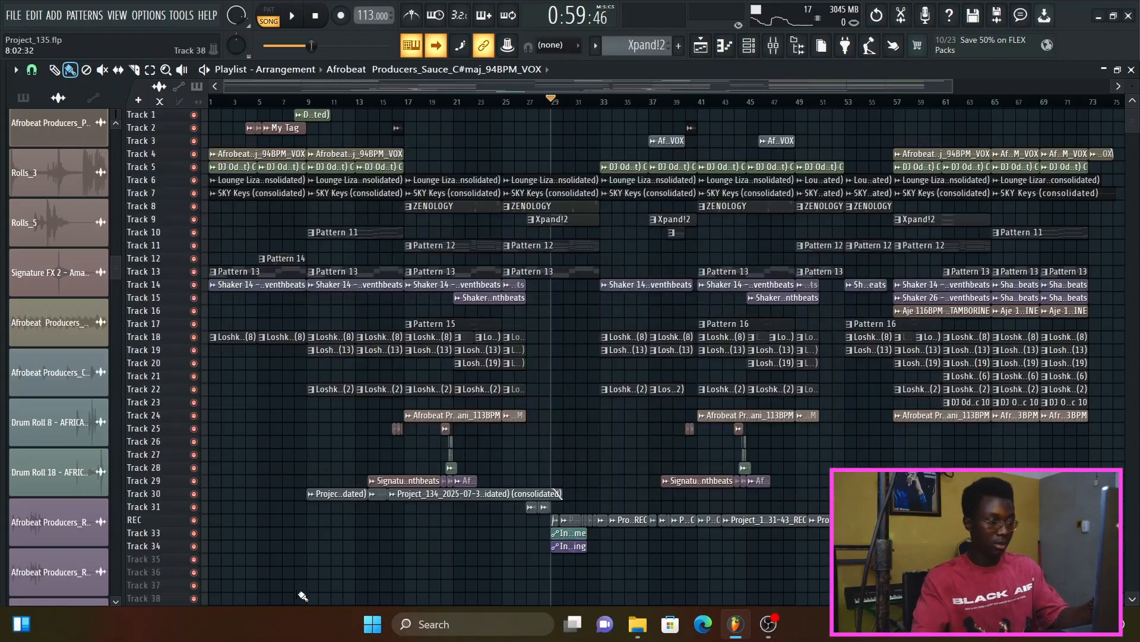
{"action": "scroll", "coordinate": [197, 528], "scroll_direction": "up", "scroll_amount": 3}
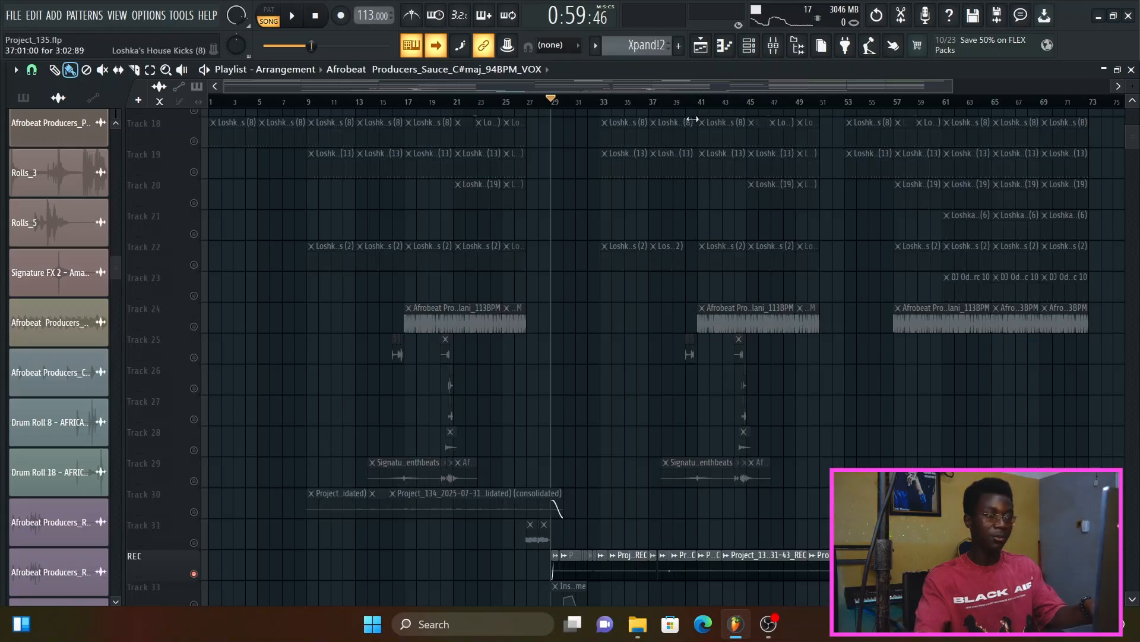
{"action": "left_click", "coordinate": [773, 45]}
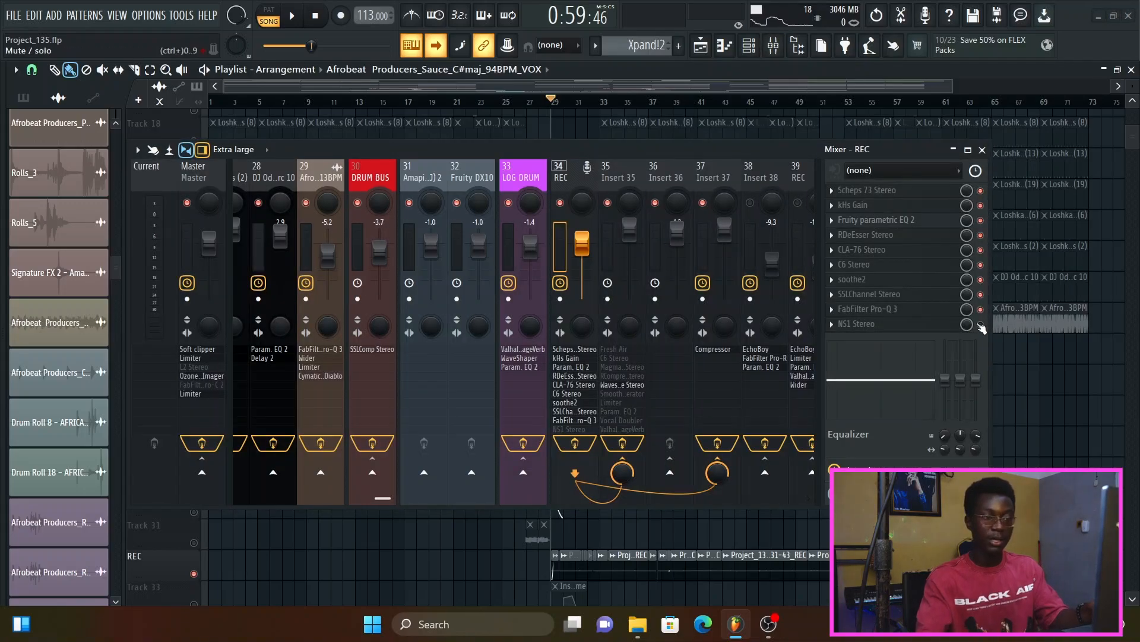
Play the soloed vocal without NS1 Stereo, and replay it with NS1 Stereo enabled on the REC track
{"action": "key", "text": "space"}
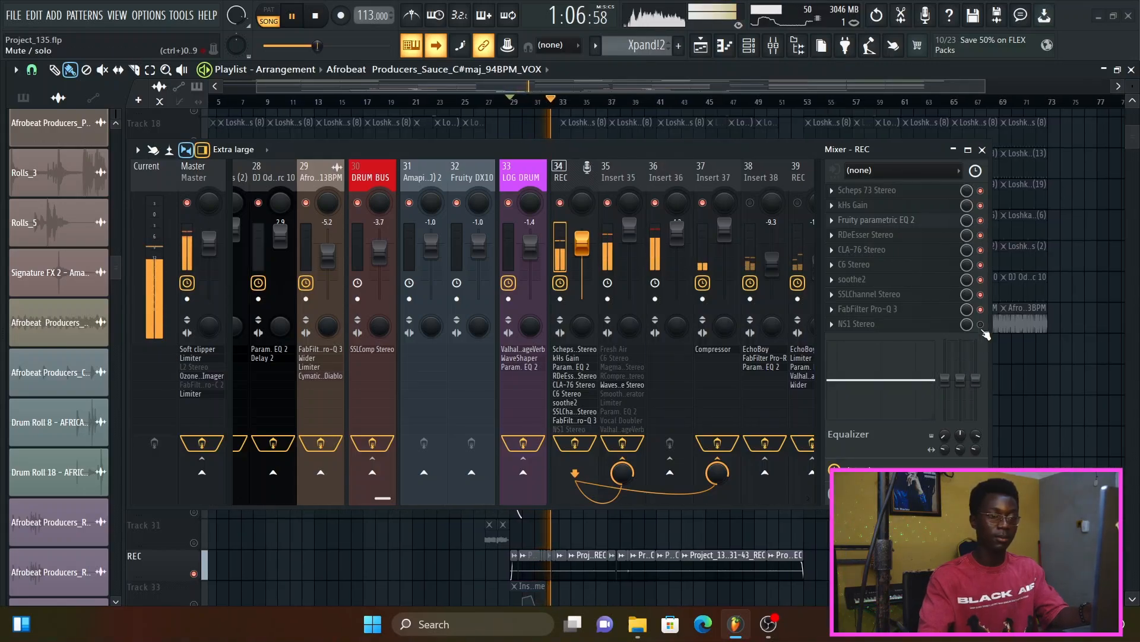
{"action": "key", "text": "space"}
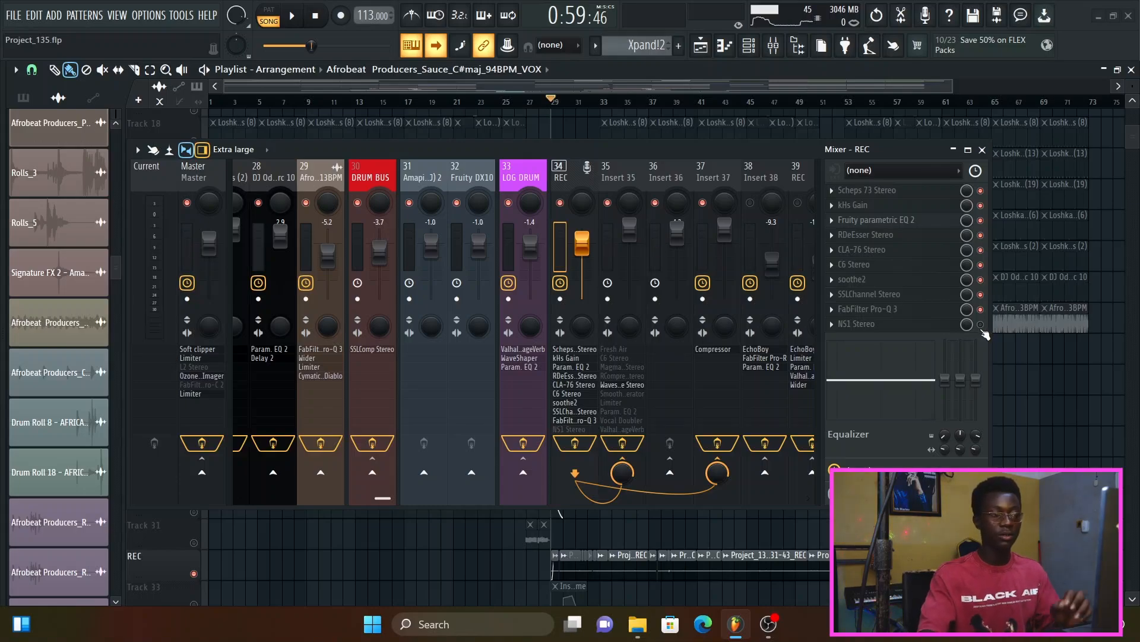
{"action": "key", "text": "space"}
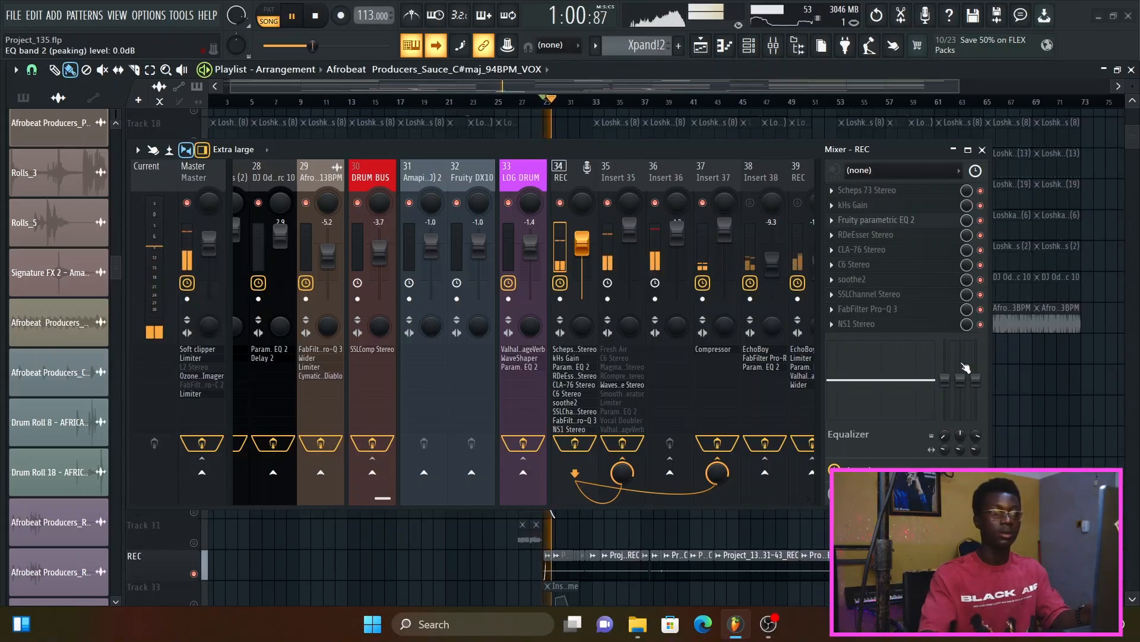
Open NS1 Stereo to check its noise suppression level during playback, close it, stop playback, and hide the mixer
{"action": "left_click", "coordinate": [855, 323]}
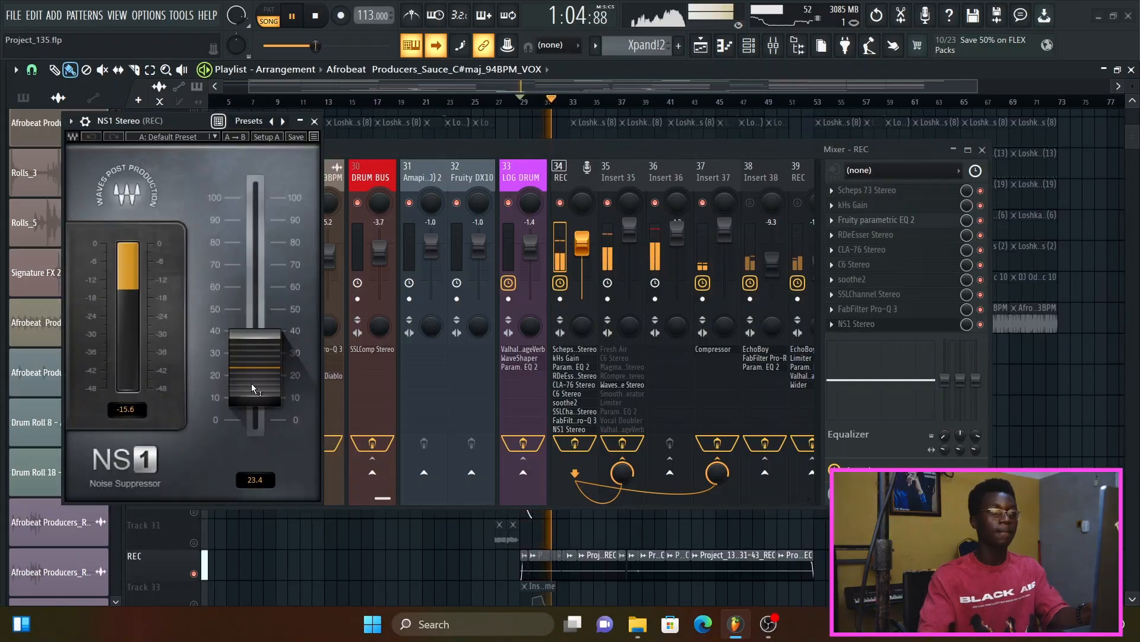
{"action": "left_click", "coordinate": [315, 121]}
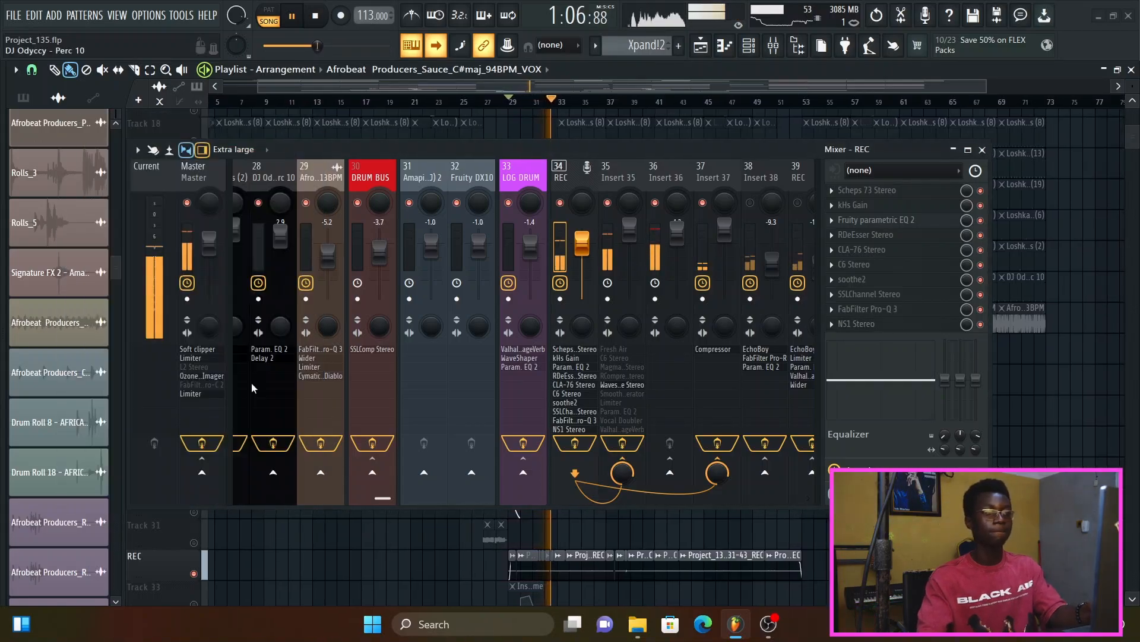
{"action": "key", "text": "space"}
{"action": "key", "text": "F9"}
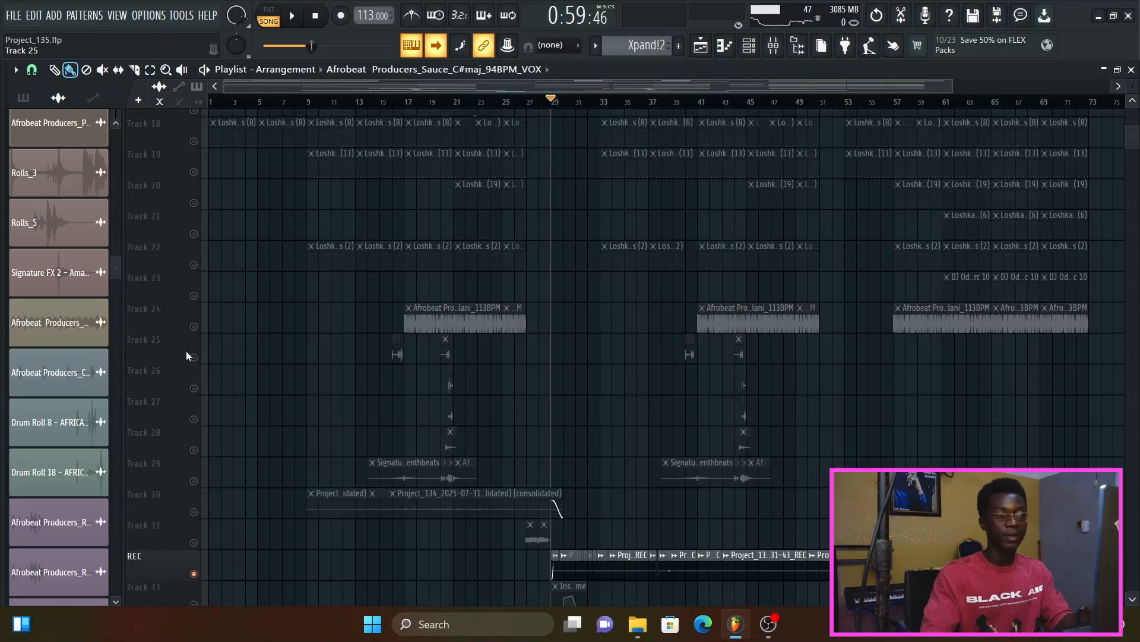
Show the mixer and try routing the REC track to Master, removing that route, and sending REC to Insert 35
{"action": "scroll", "coordinate": [615, 323], "scroll_direction": "down", "scroll_amount": 4}
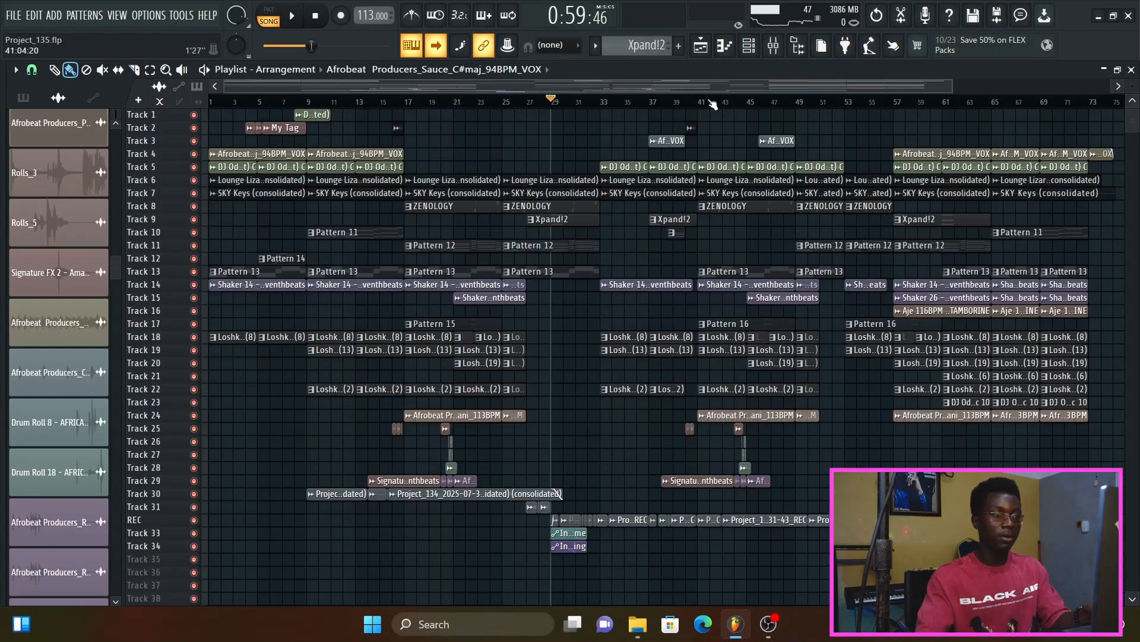
{"action": "key", "text": "F9"}
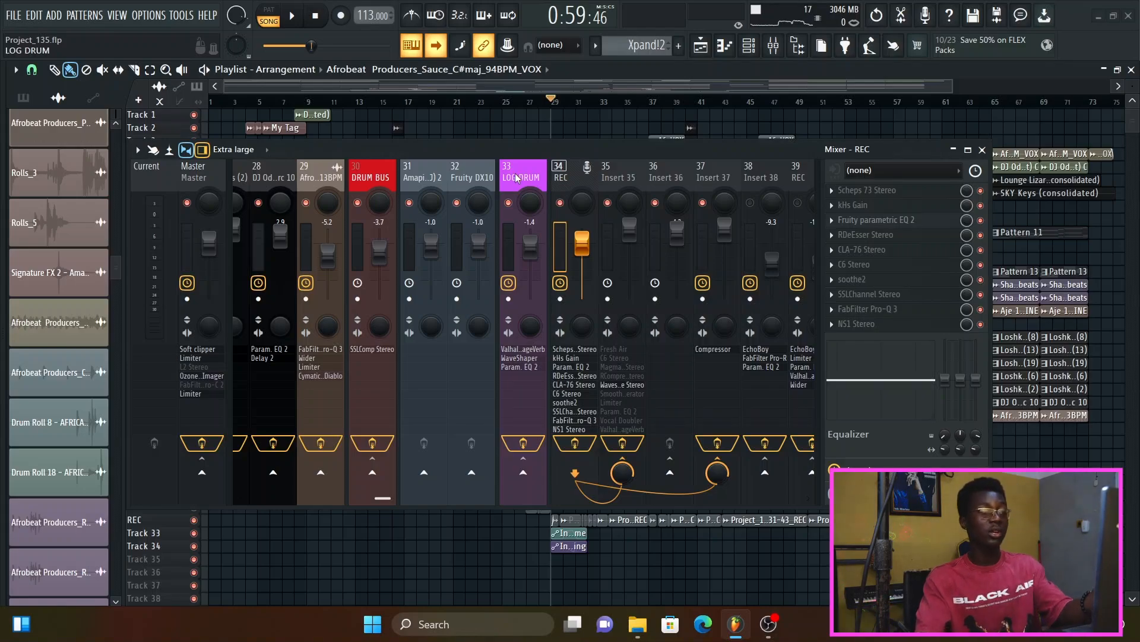
{"action": "left_click", "coordinate": [202, 472]}
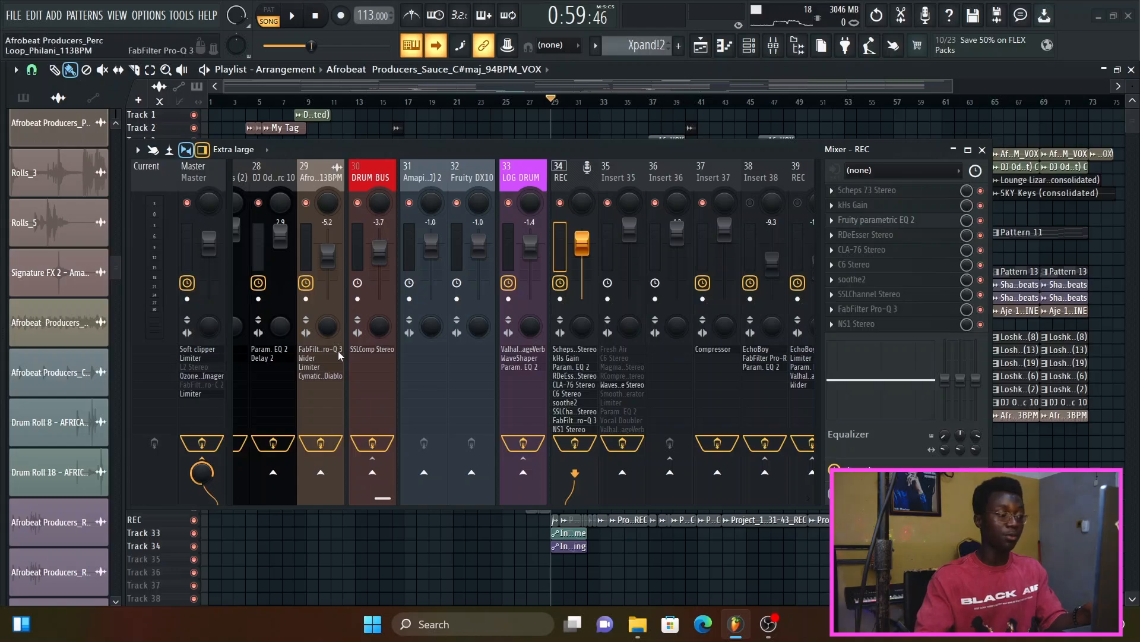
{"action": "left_click", "coordinate": [205, 462]}
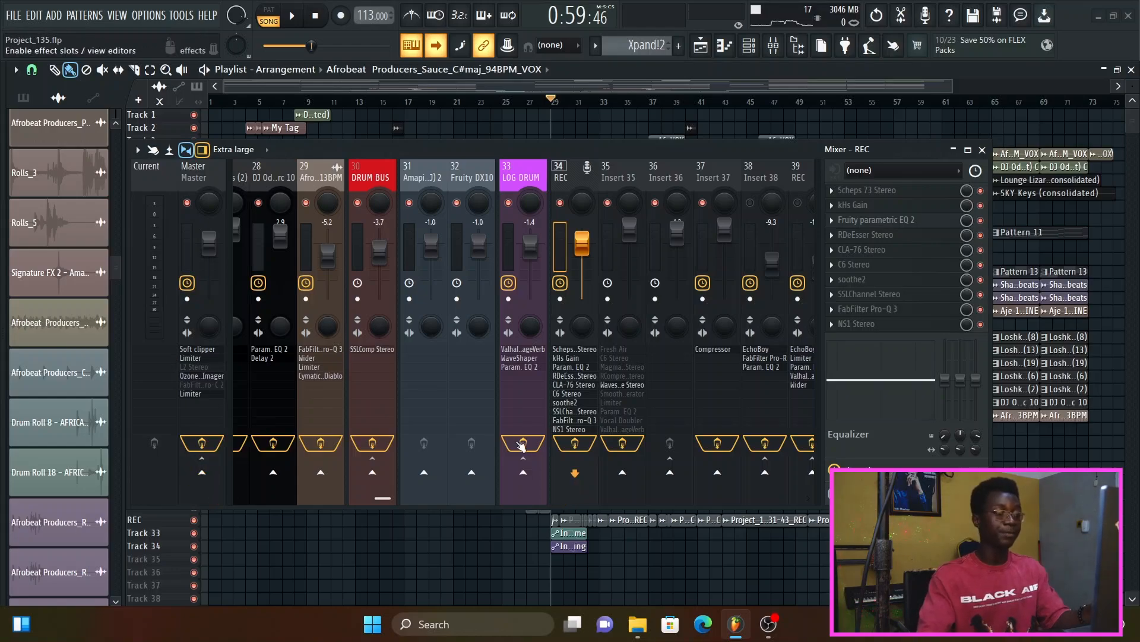
{"action": "left_click", "coordinate": [634, 483]}
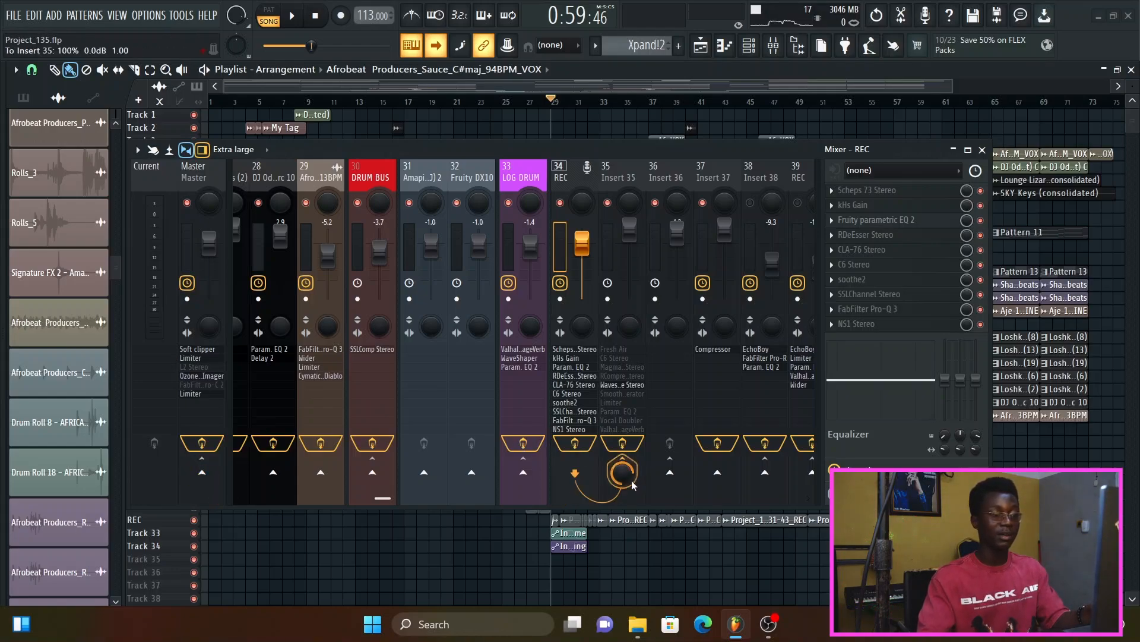
{"action": "left_click", "coordinate": [618, 179]}
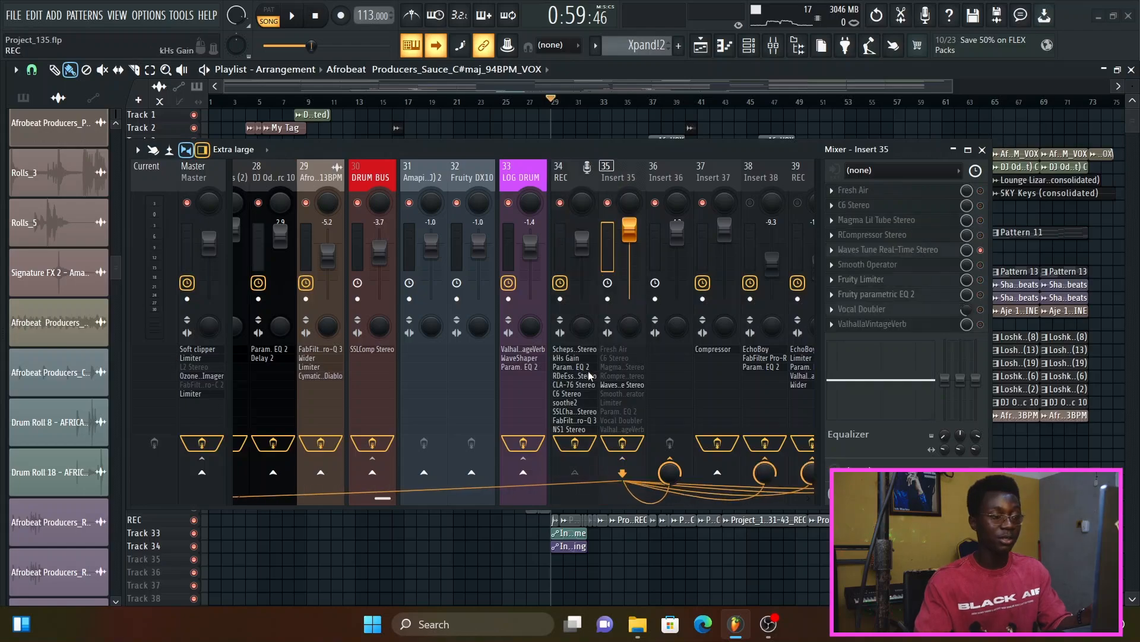
Select the REC track and undo the routing changes made in the mixer
{"action": "left_click", "coordinate": [585, 183]}
{"action": "key", "text": "ctrl+z"}
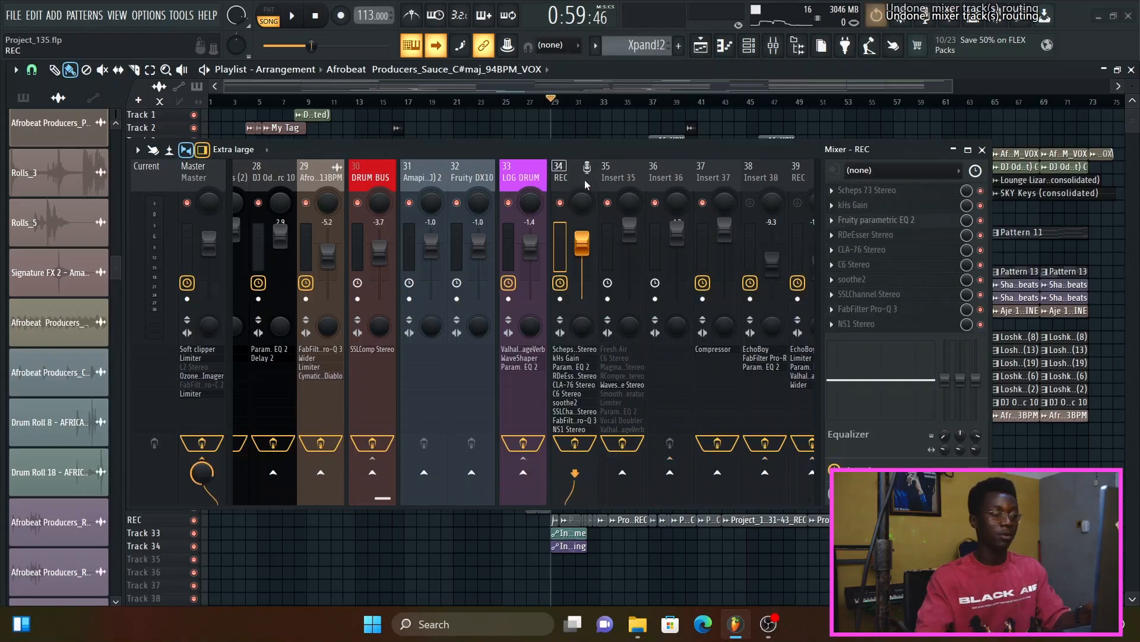
{"action": "key", "text": "ctrl+z"}
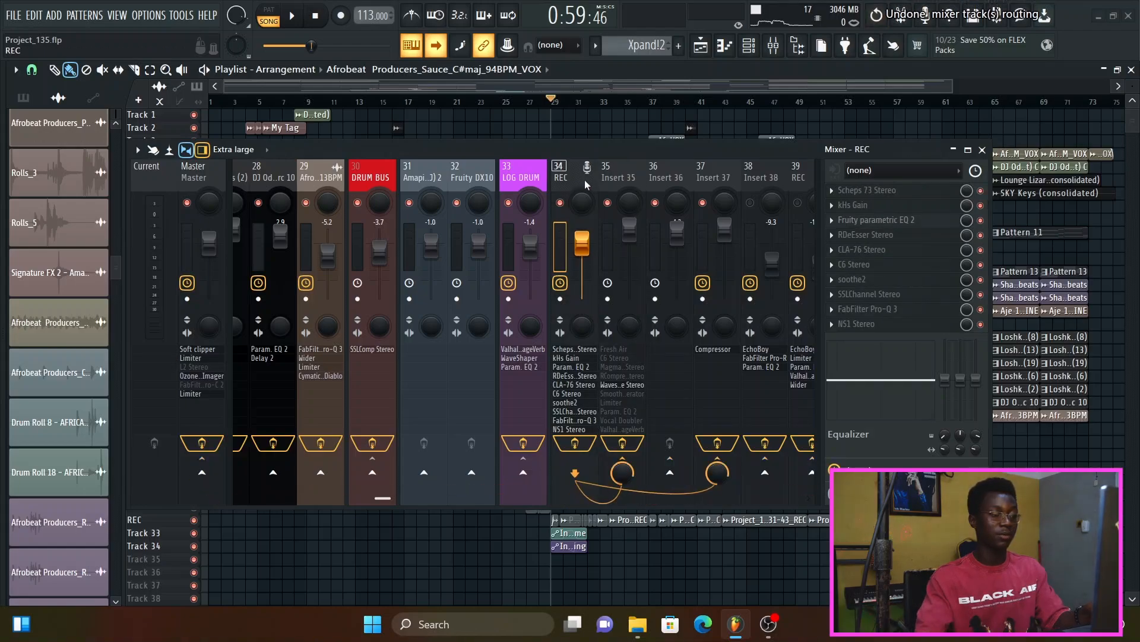
Enable and open Fresh Air on Insert 35, play the vocal through it, and move the plugin window clear
{"action": "left_click", "coordinate": [618, 182]}
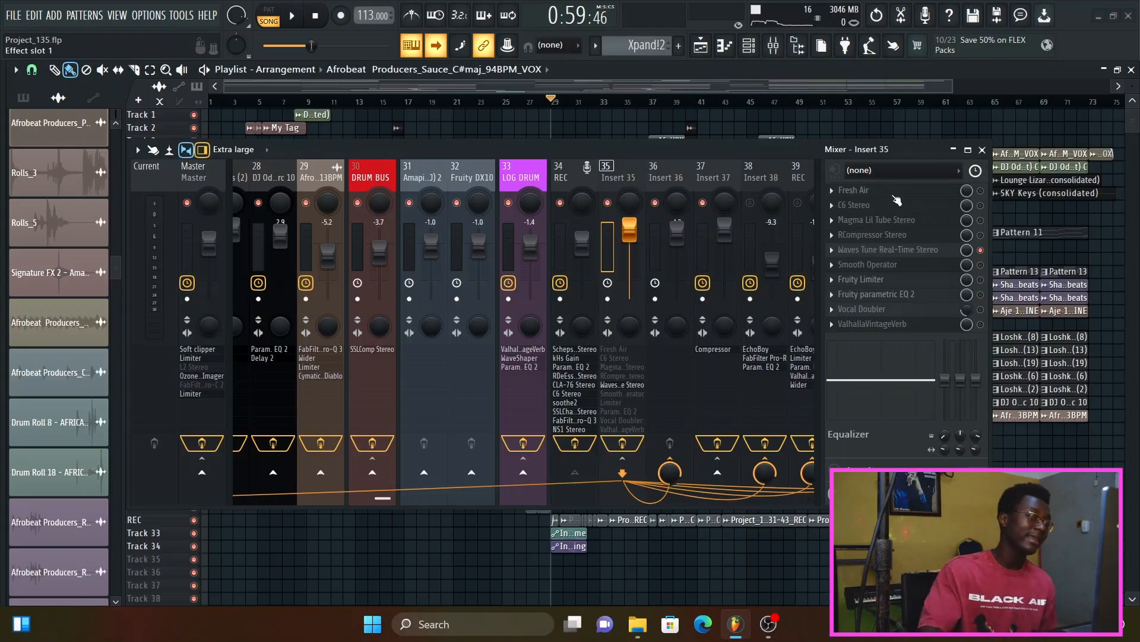
{"action": "left_click", "coordinate": [960, 192]}
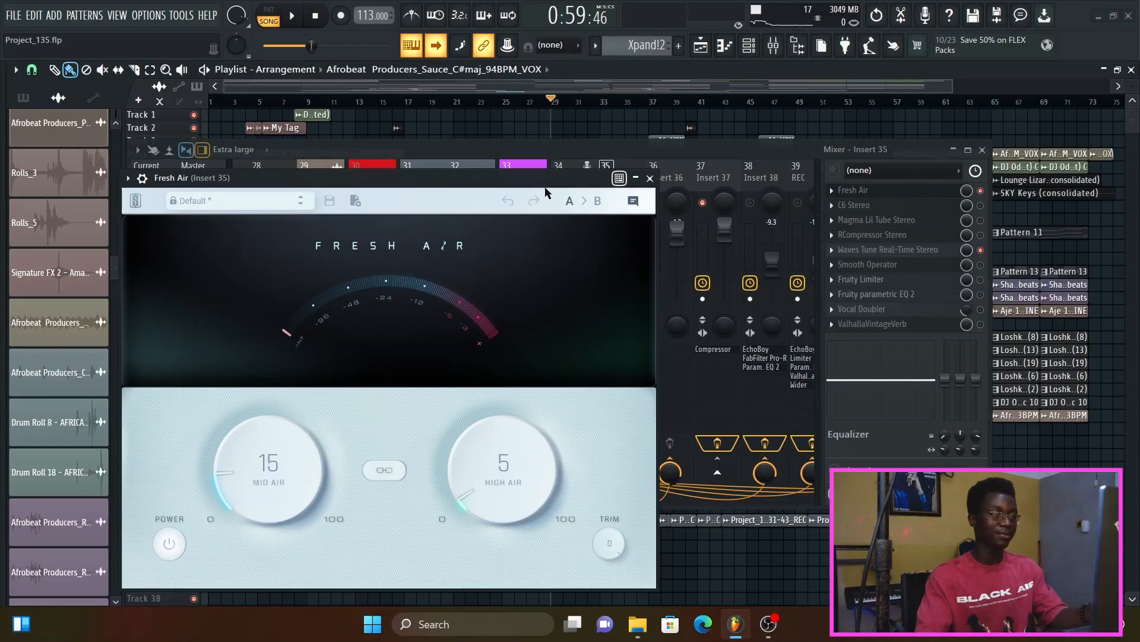
{"action": "key", "text": "space"}
{"action": "left_click_drag", "start_coordinate": [526, 185], "coordinate": [531, 140]}
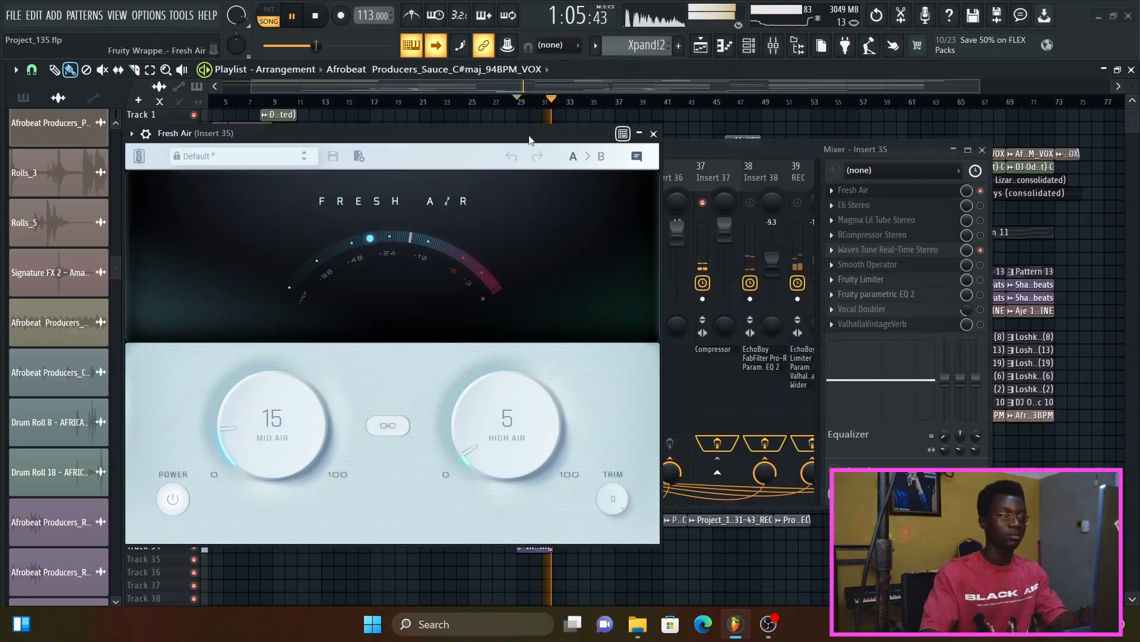
Try Mid Air at 54% and a higher High Air in Fresh Air, undo each change, close the plugin, and stop playback
{"action": "left_click_drag", "start_coordinate": [235, 381], "coordinate": [240, 330]}
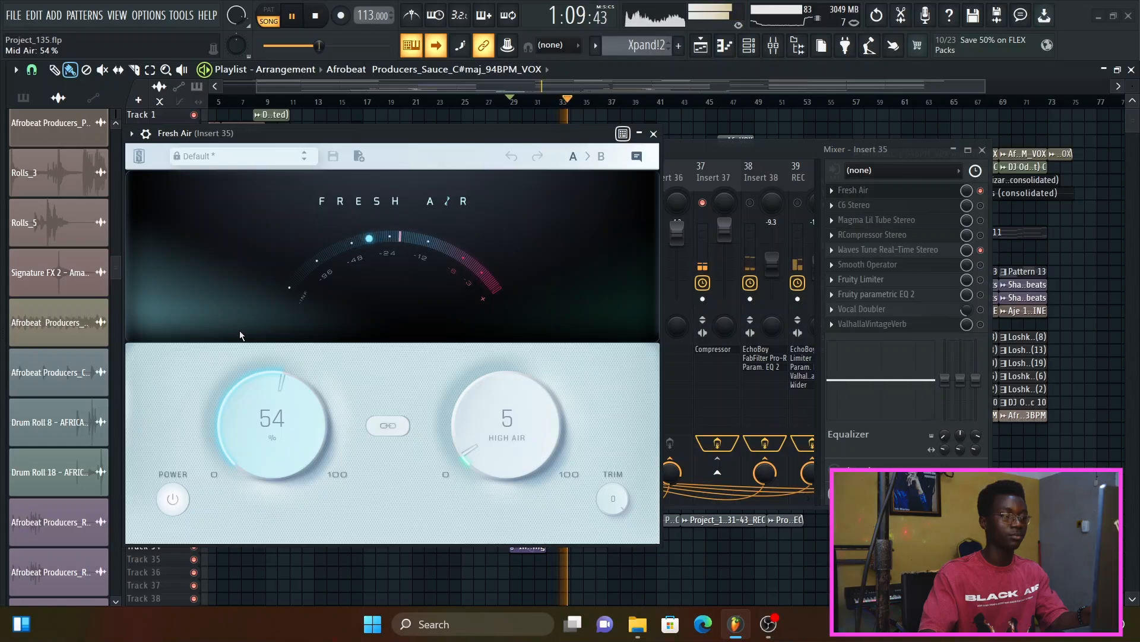
{"action": "key", "text": "ctrl+z"}
{"action": "left_click_drag", "start_coordinate": [507, 438], "coordinate": [497, 293]}
{"action": "key", "text": "ctrl+z"}
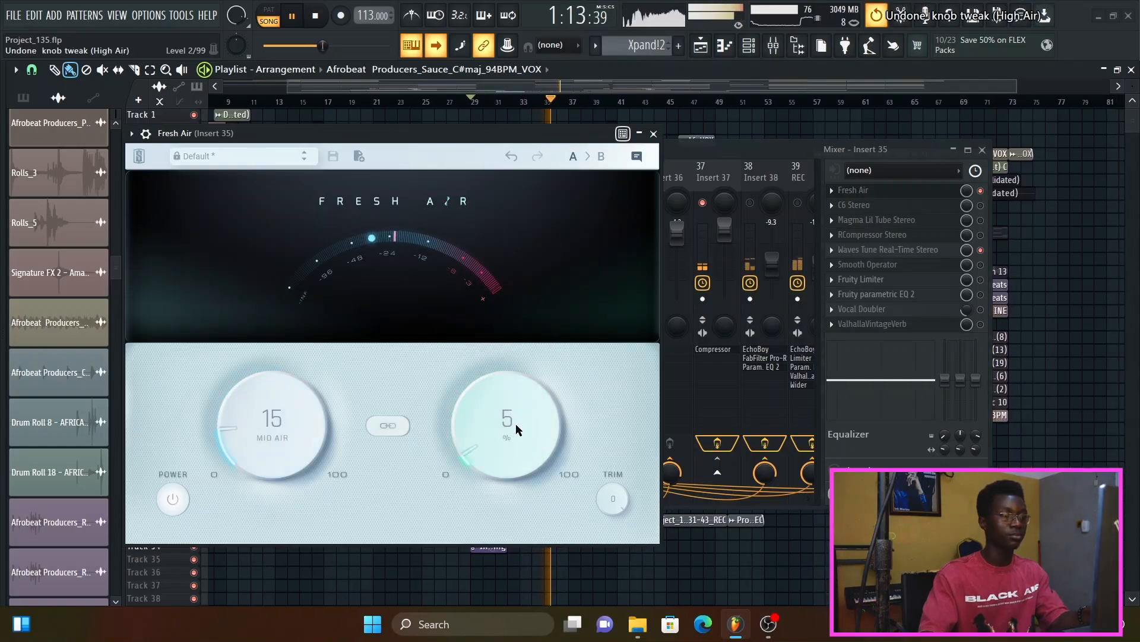
{"action": "key", "text": "Escape"}
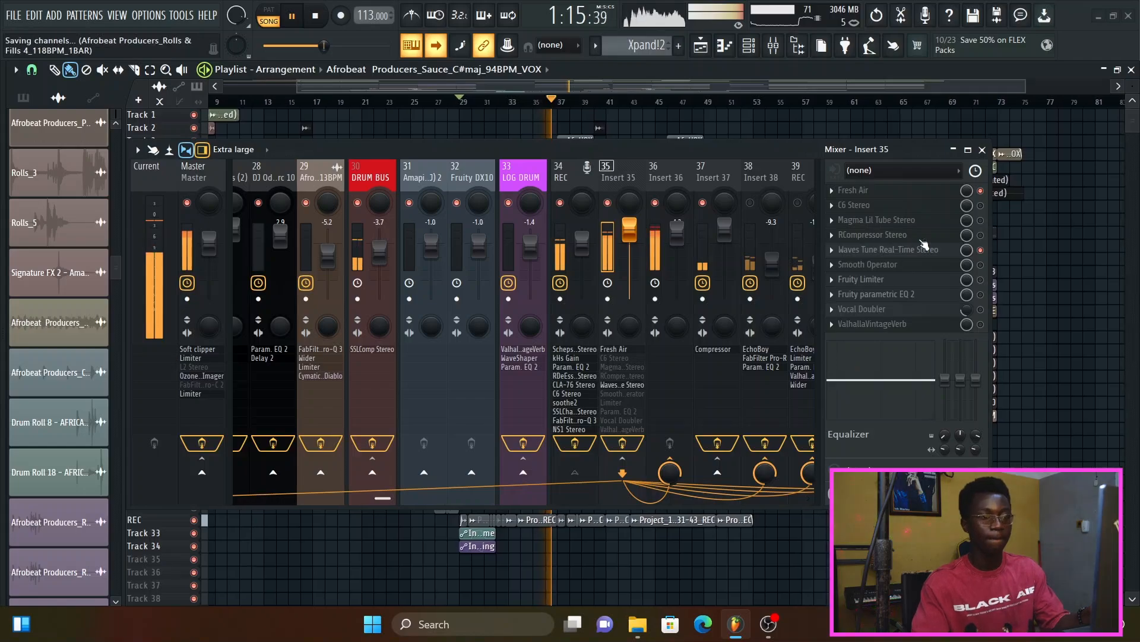
{"action": "key", "text": "space"}
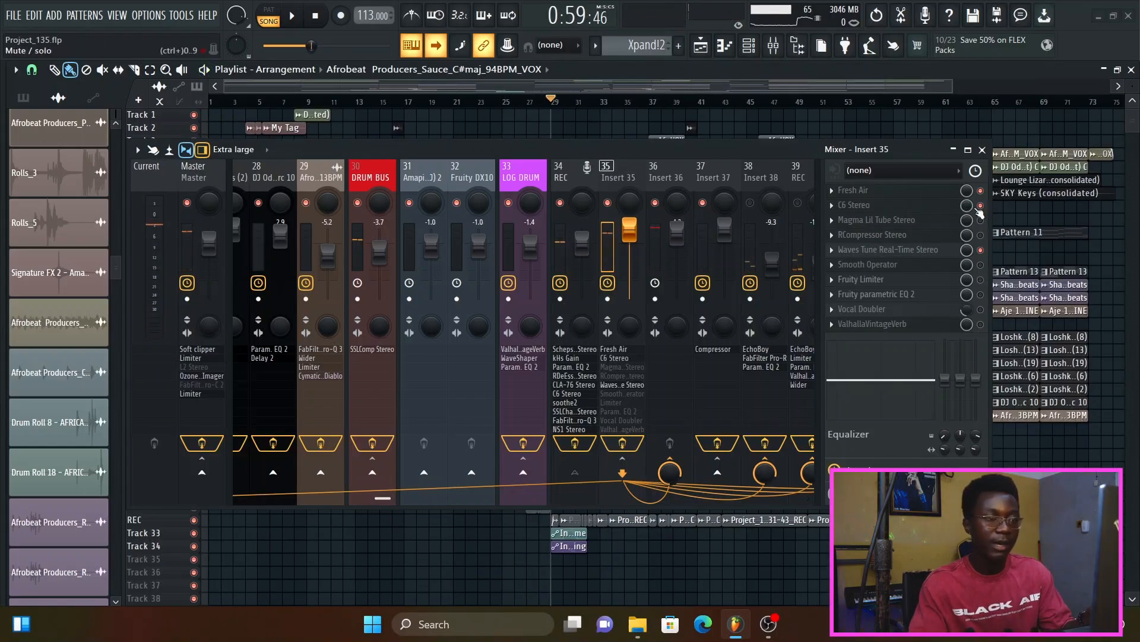
Enable and open C6 Stereo on Insert 35, hide the mixer, and audition band 6 soloed during playback
{"action": "left_click", "coordinate": [954, 207]}
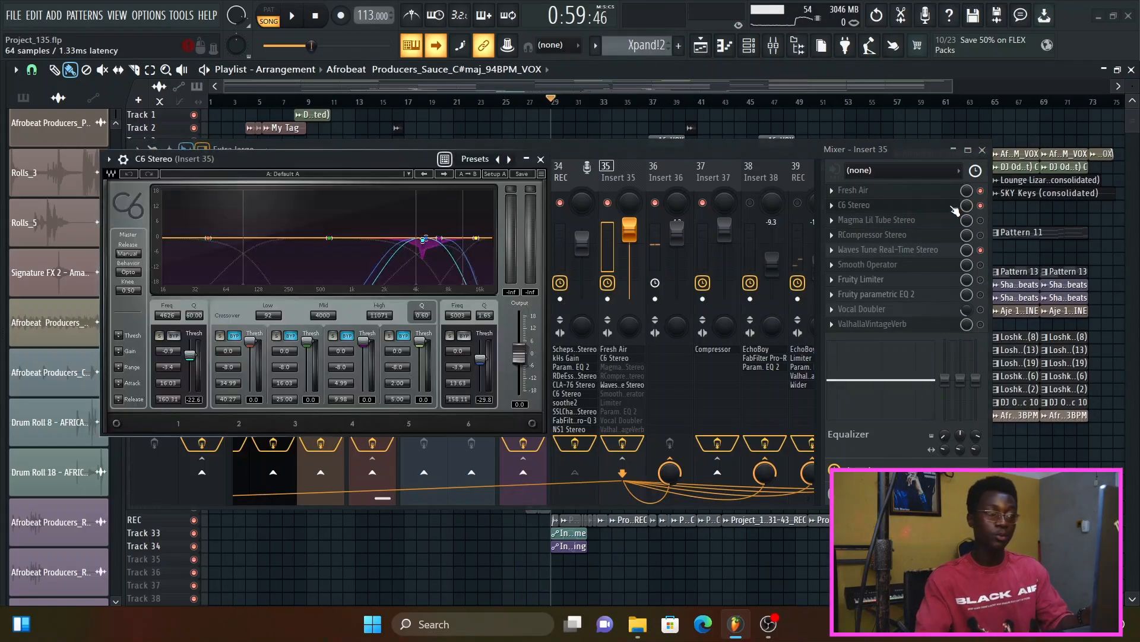
{"action": "key", "text": "F9"}
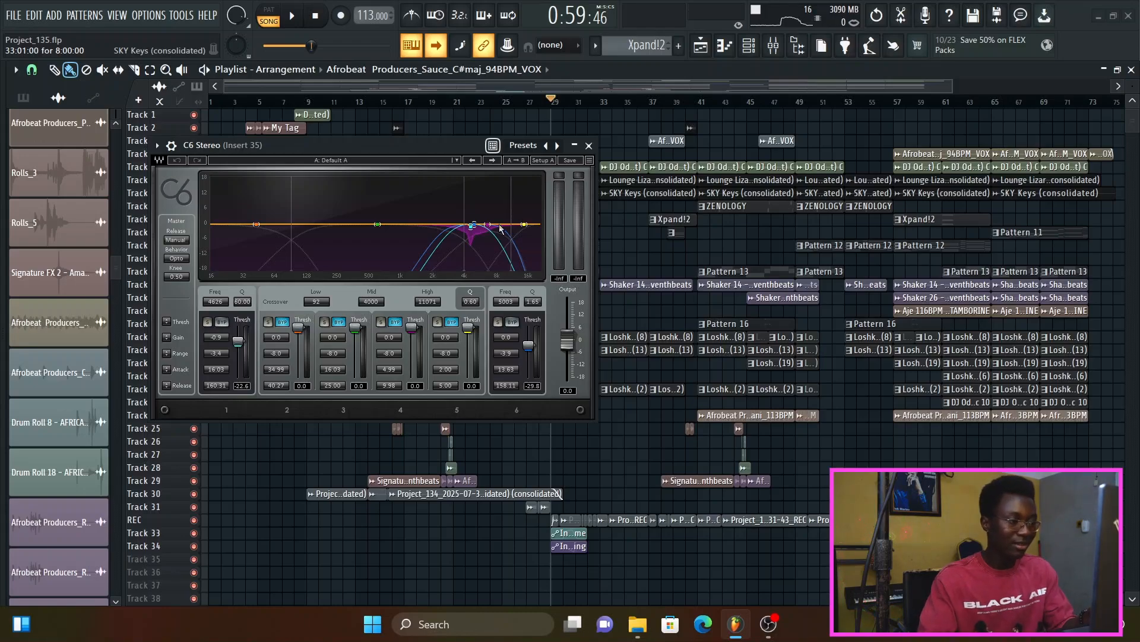
{"action": "key", "text": "space"}
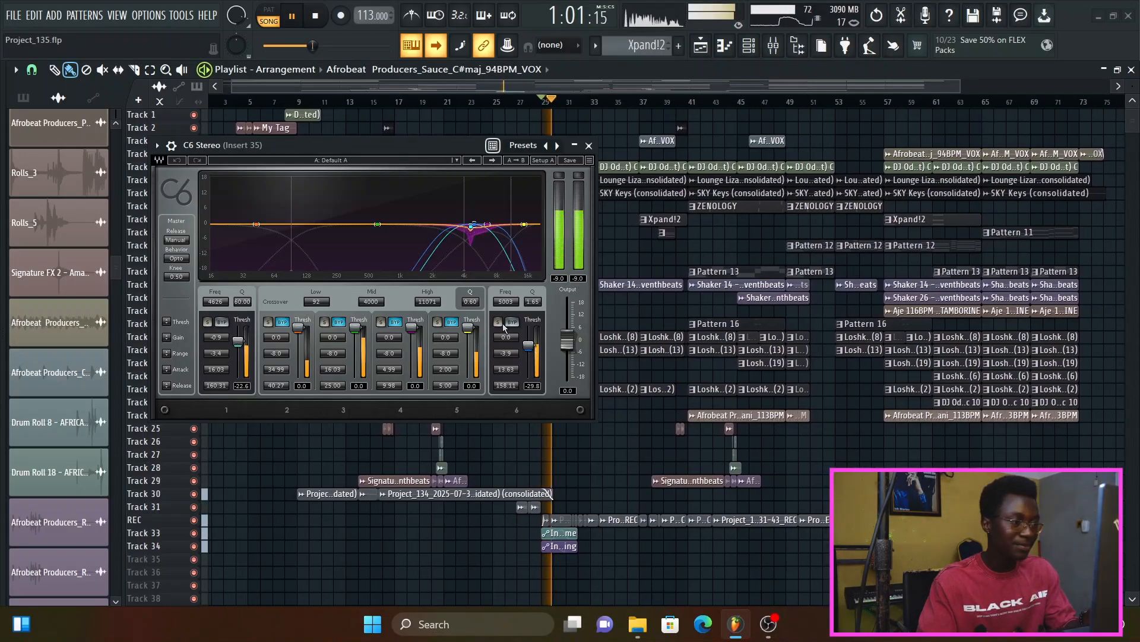
{"action": "left_click", "coordinate": [498, 322]}
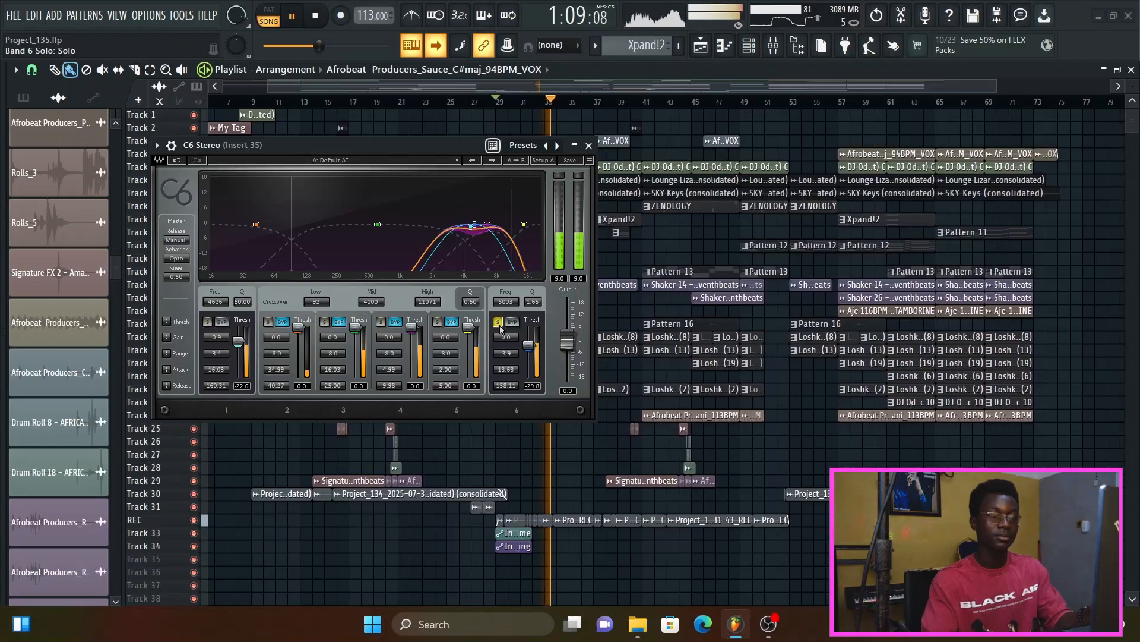
{"action": "key", "text": "space"}
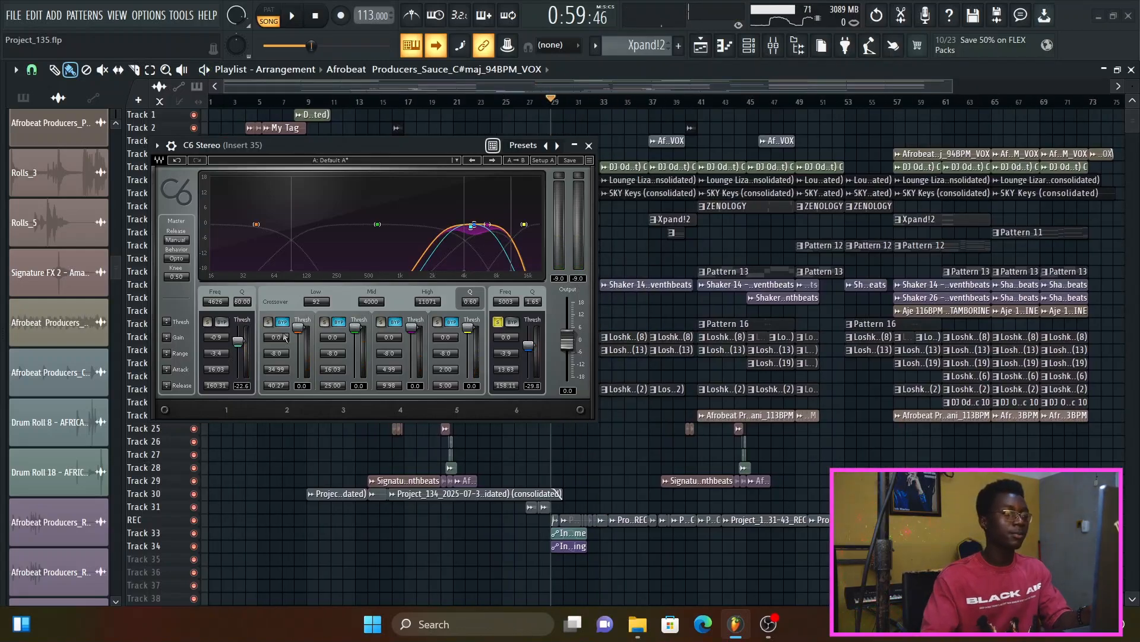
Solo band 1 of C6 Stereo in place of band 6, set its threshold to -27.1 dB during playback, and return to the mixer
{"action": "left_click", "coordinate": [208, 323]}
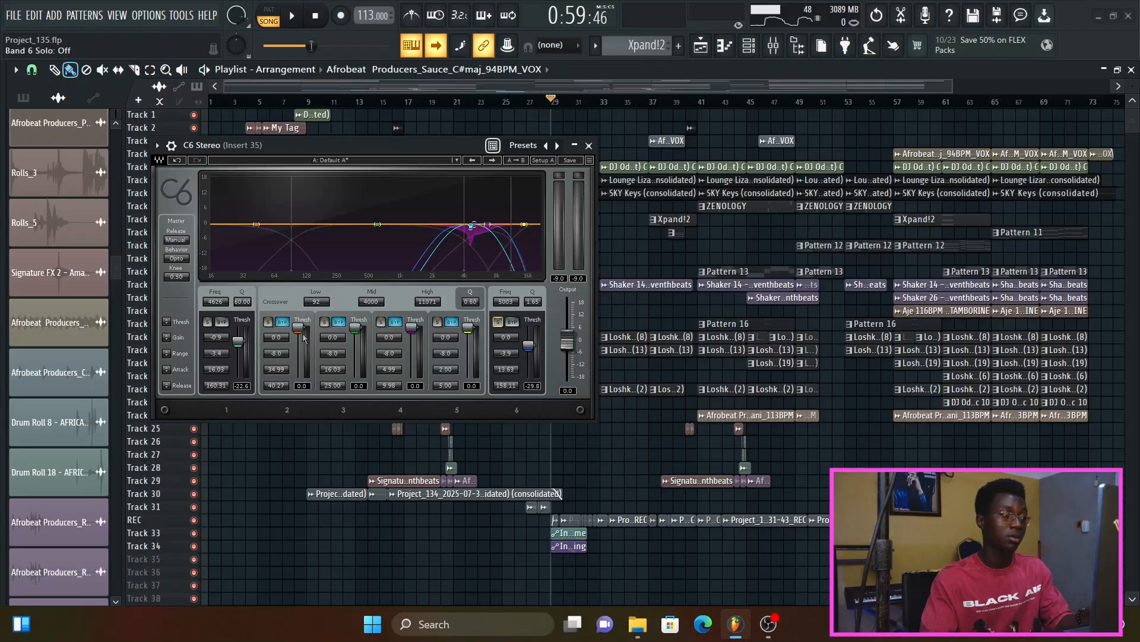
{"action": "key", "text": "space"}
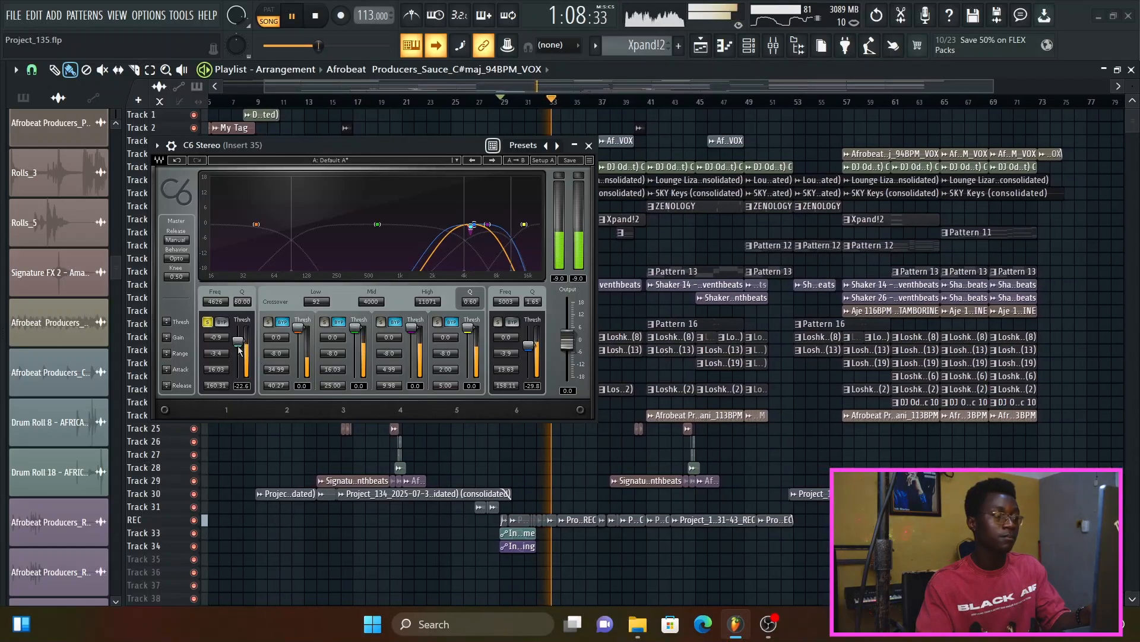
{"action": "left_click_drag", "start_coordinate": [237, 341], "coordinate": [238, 344]}
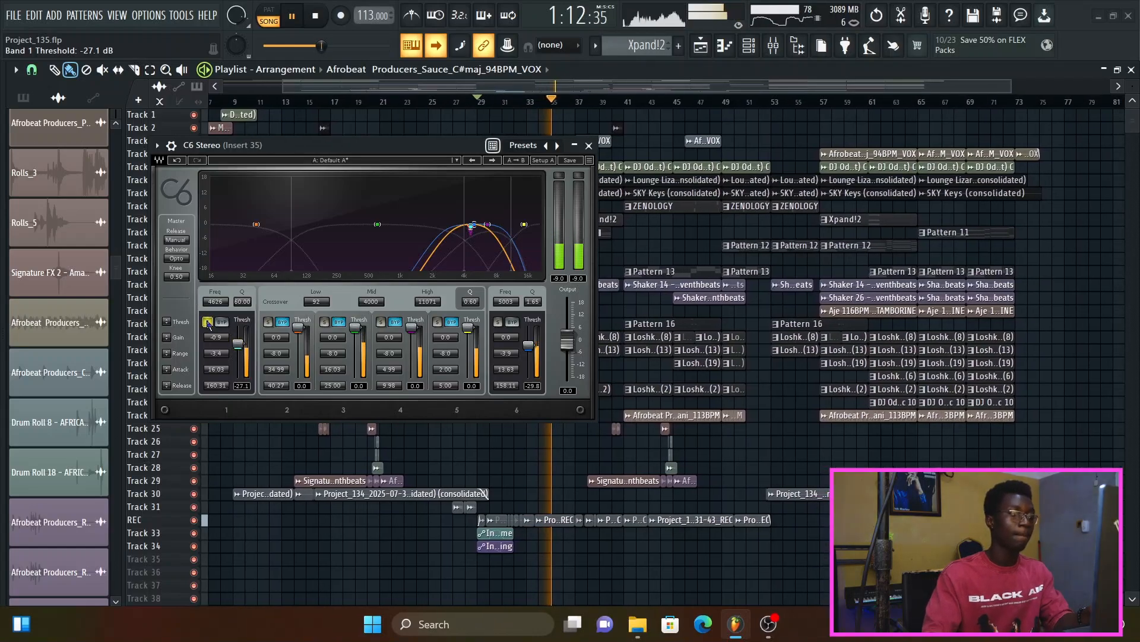
{"action": "left_click", "coordinate": [586, 145]}
{"action": "left_click", "coordinate": [775, 47]}
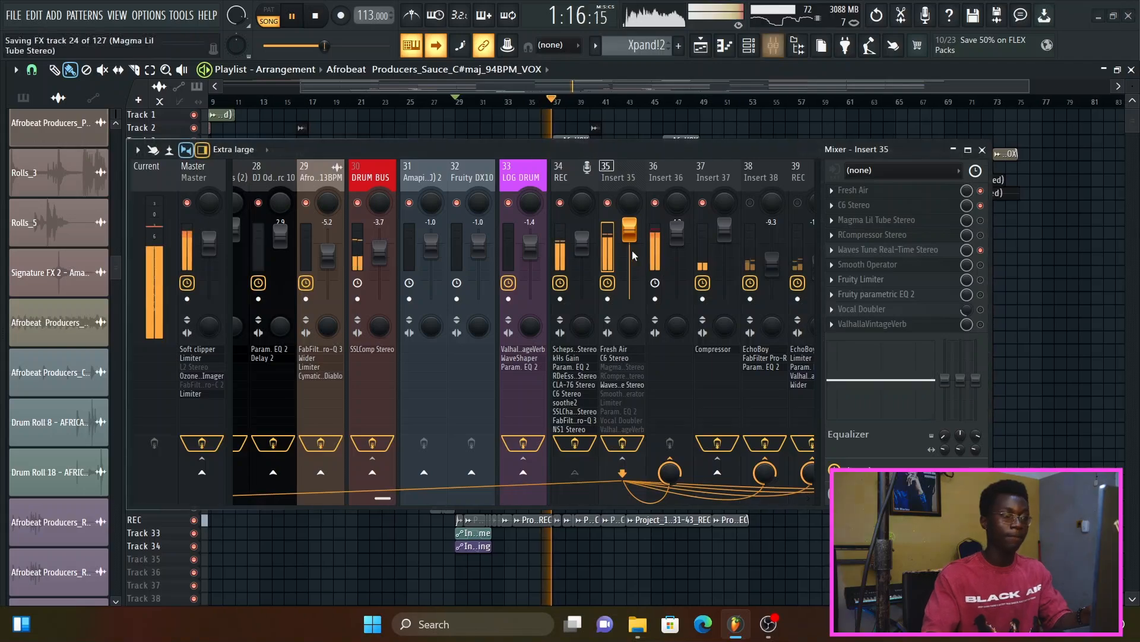
View the effect chain on the REC track, stop playback, and view the chain on Insert 35
{"action": "left_click", "coordinate": [575, 181]}
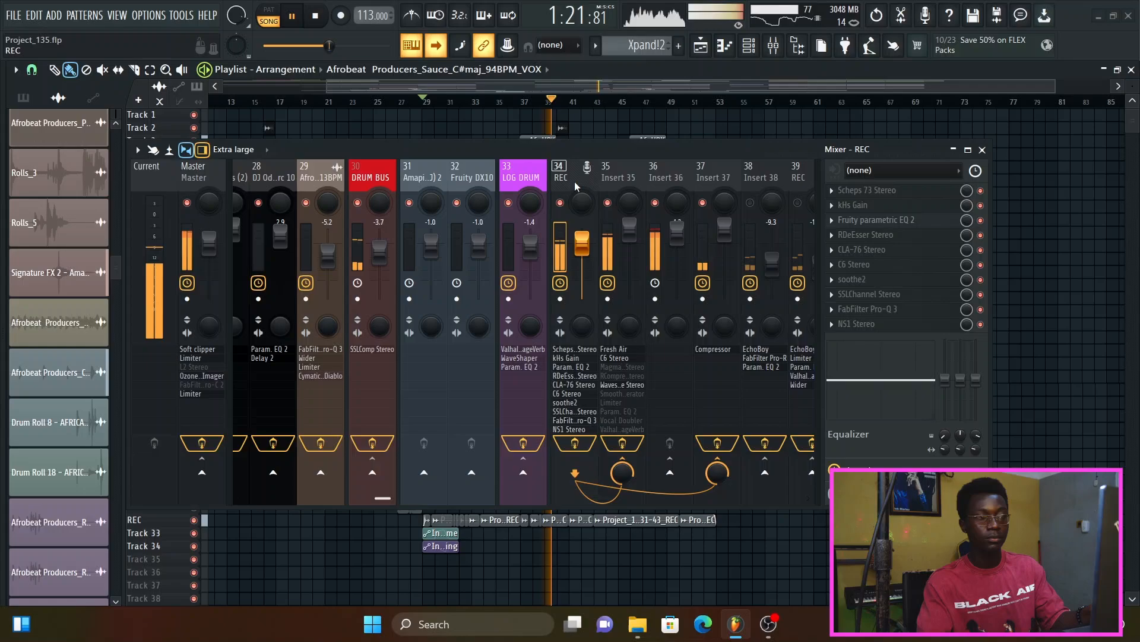
{"action": "key", "text": "space"}
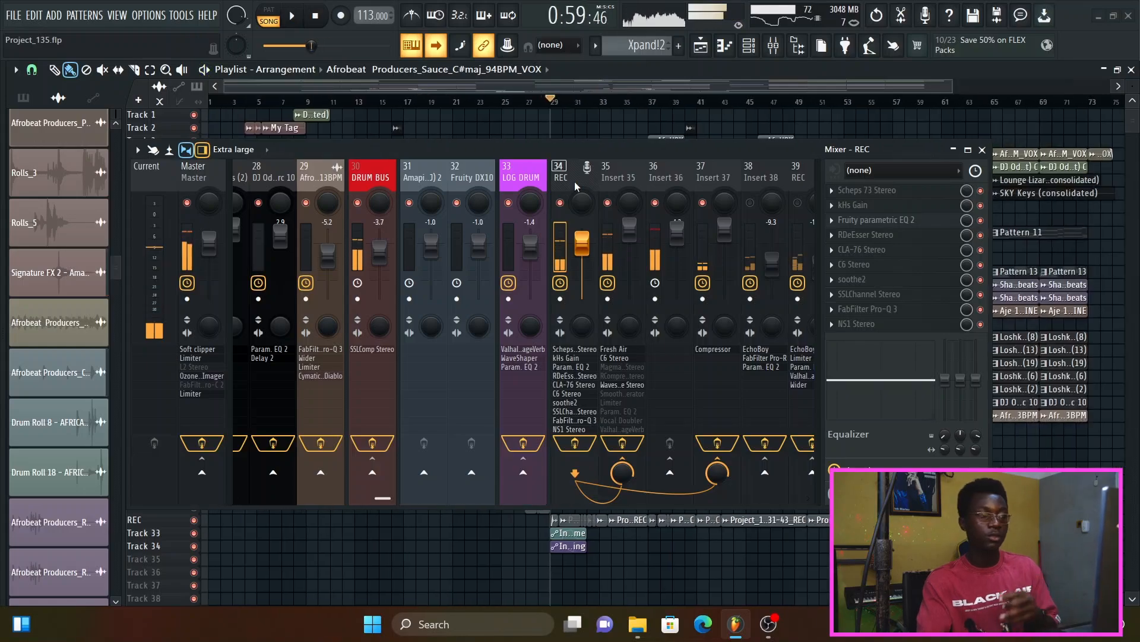
{"action": "left_click", "coordinate": [622, 181]}
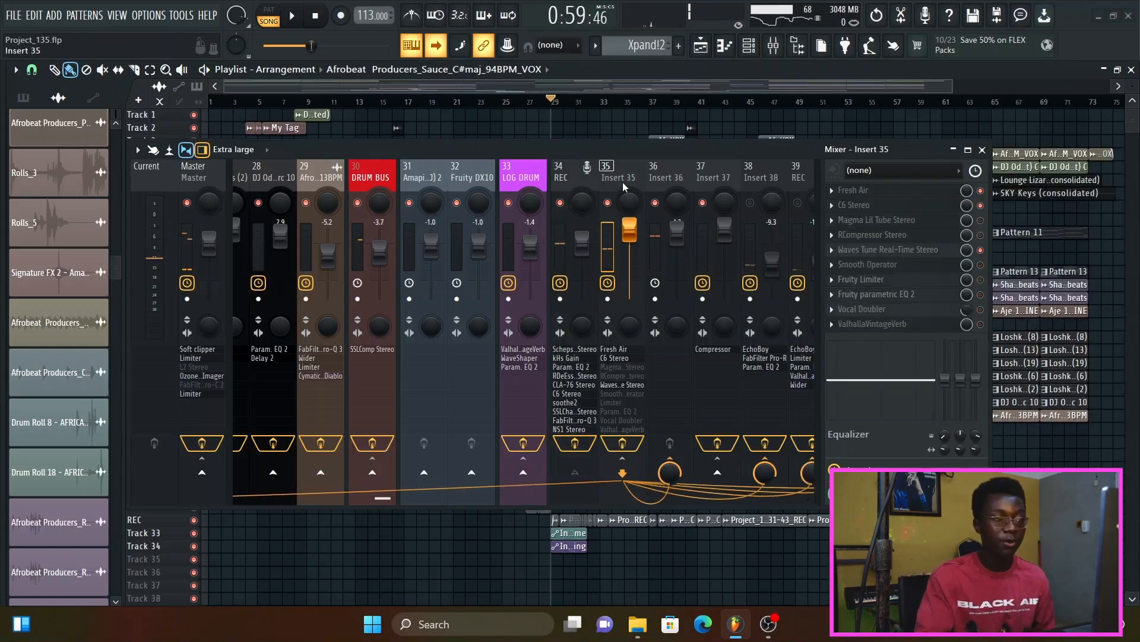
Bypass REC's effects after kHs Gain plus Fresh Air and C6 on Insert 35, audition the vocal, and re-enable the REC effects
{"action": "left_click", "coordinate": [587, 173]}
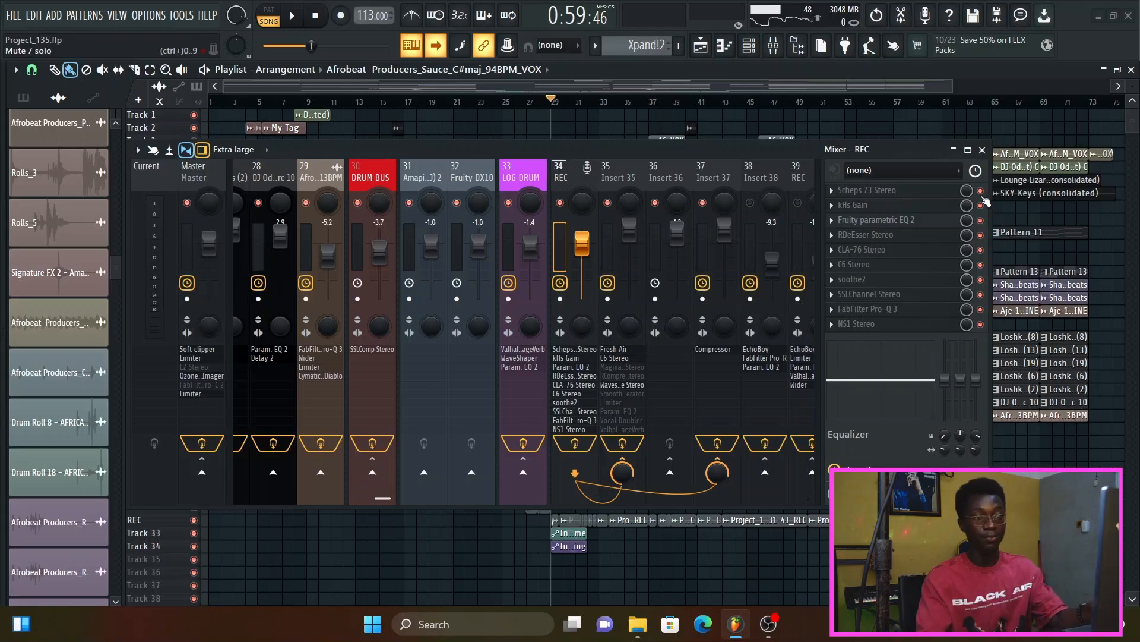
{"action": "key", "text": "Right"}
{"action": "key", "text": "space"}
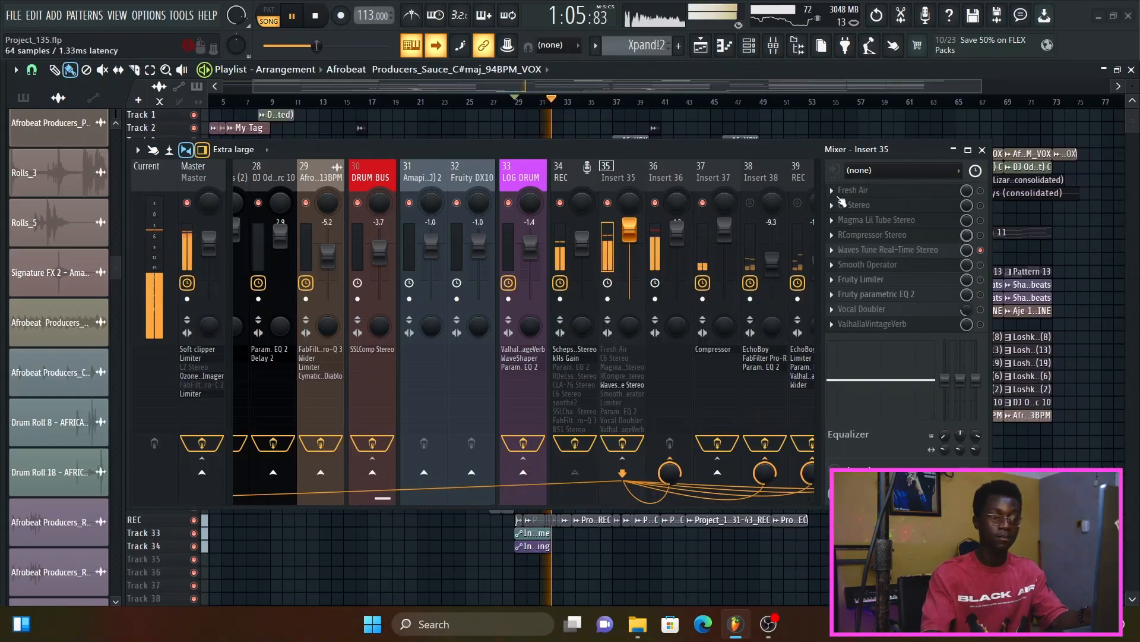
{"action": "key", "text": "Left"}
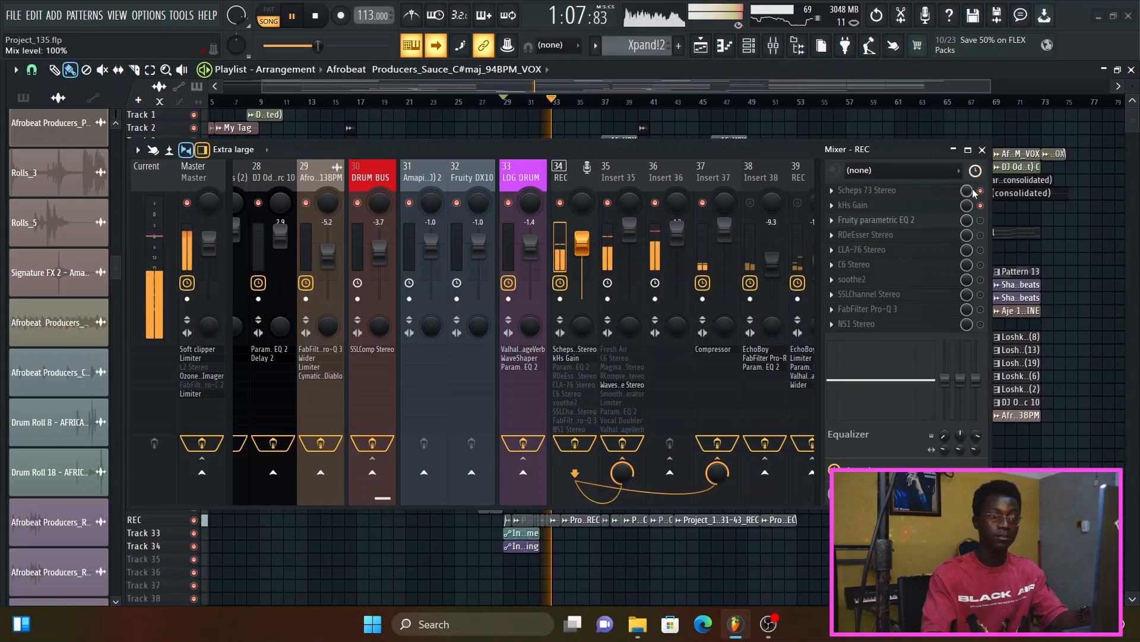
{"action": "key", "text": "space"}
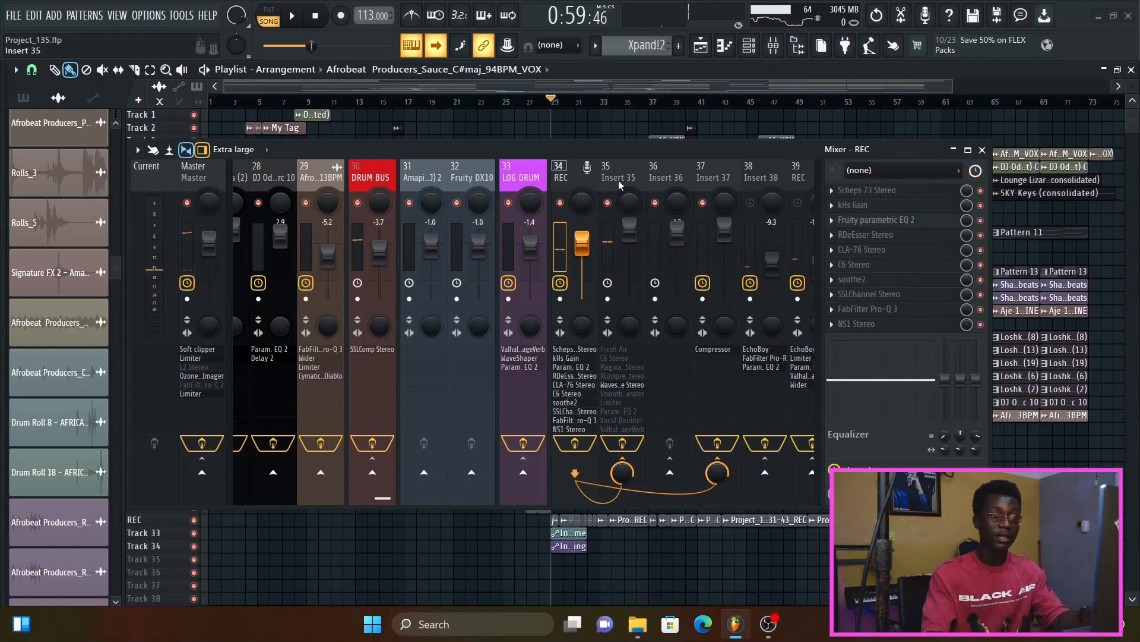
Re-enable Fresh Air and C6 Stereo on Insert 35 one after the other while auditioning the vocal, and stop playback
{"action": "left_click", "coordinate": [619, 185]}
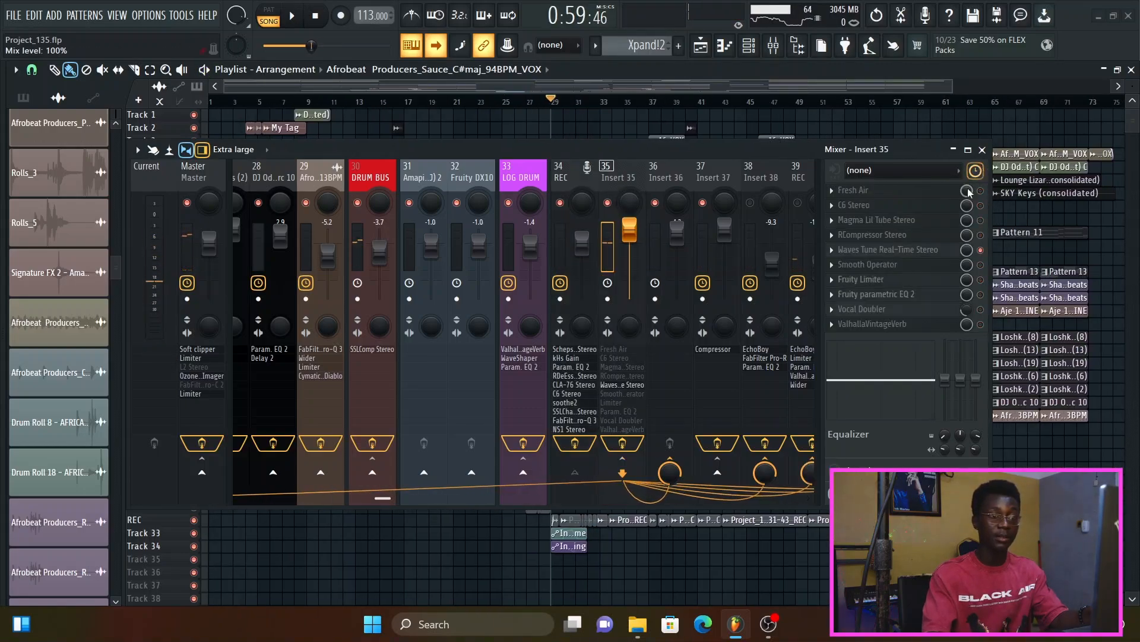
{"action": "left_click", "coordinate": [980, 190]}
{"action": "key", "text": "space"}
{"action": "left_click", "coordinate": [981, 205]}
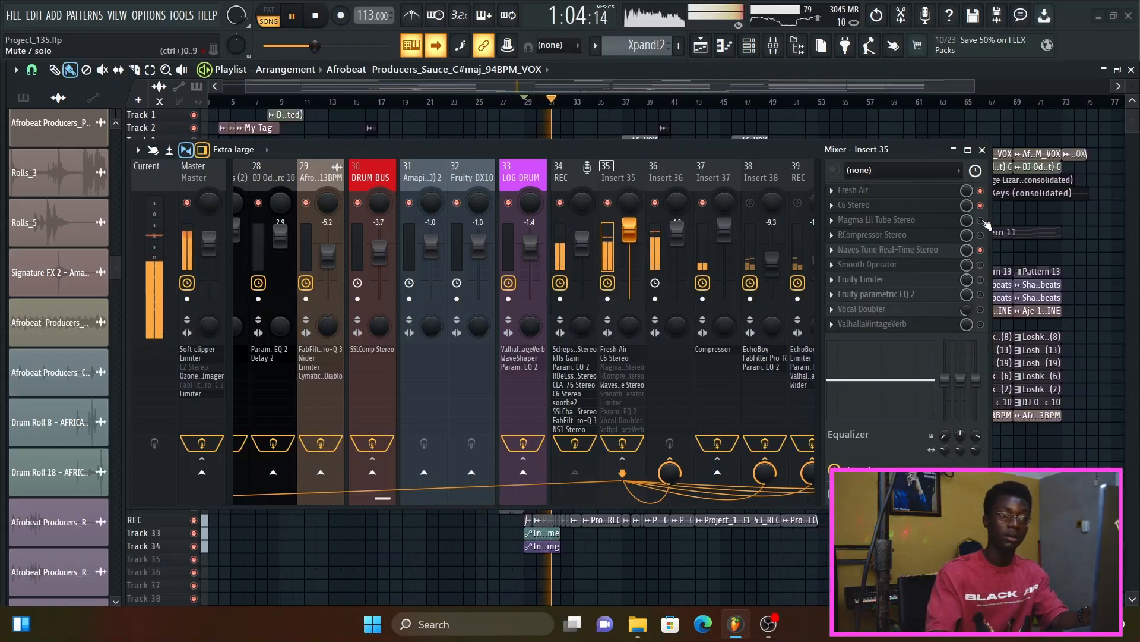
{"action": "key", "text": "space"}
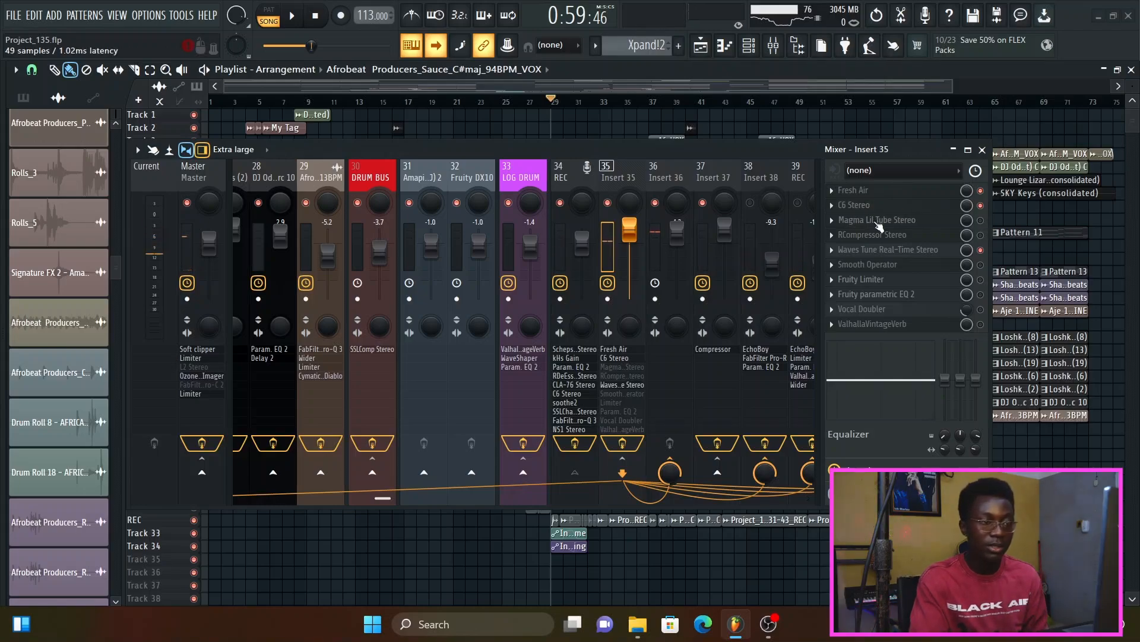
Enable Magma Lil Tube Stereo on Insert 35, set its drive to 21 while auditioning the vocal, and return to the mixer
{"action": "left_click", "coordinate": [918, 221]}
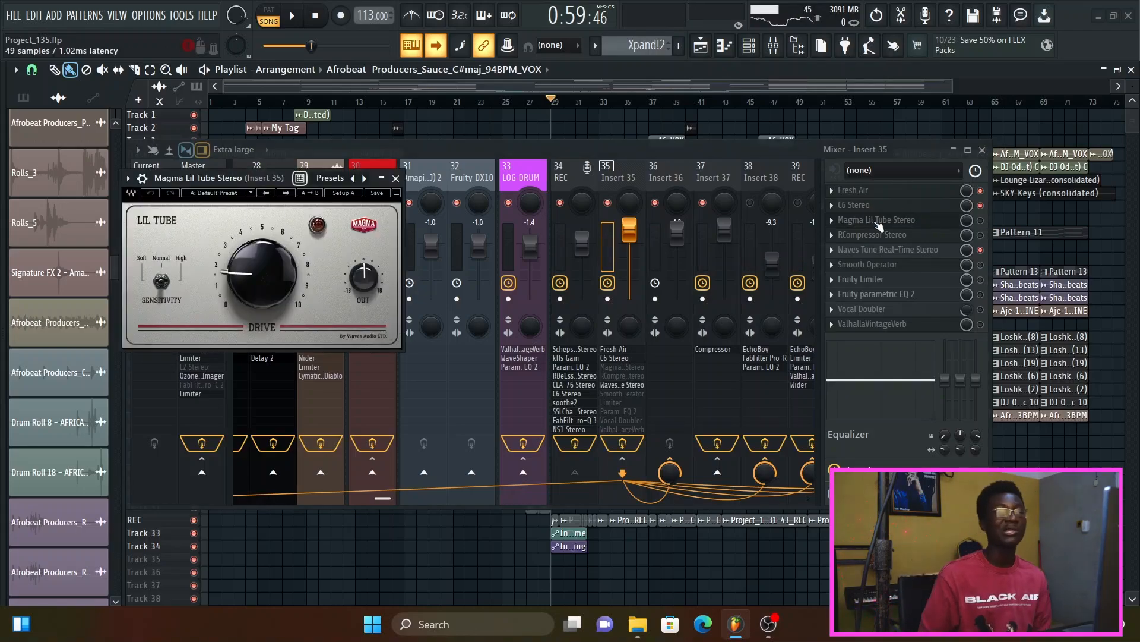
{"action": "left_click", "coordinate": [142, 177]}
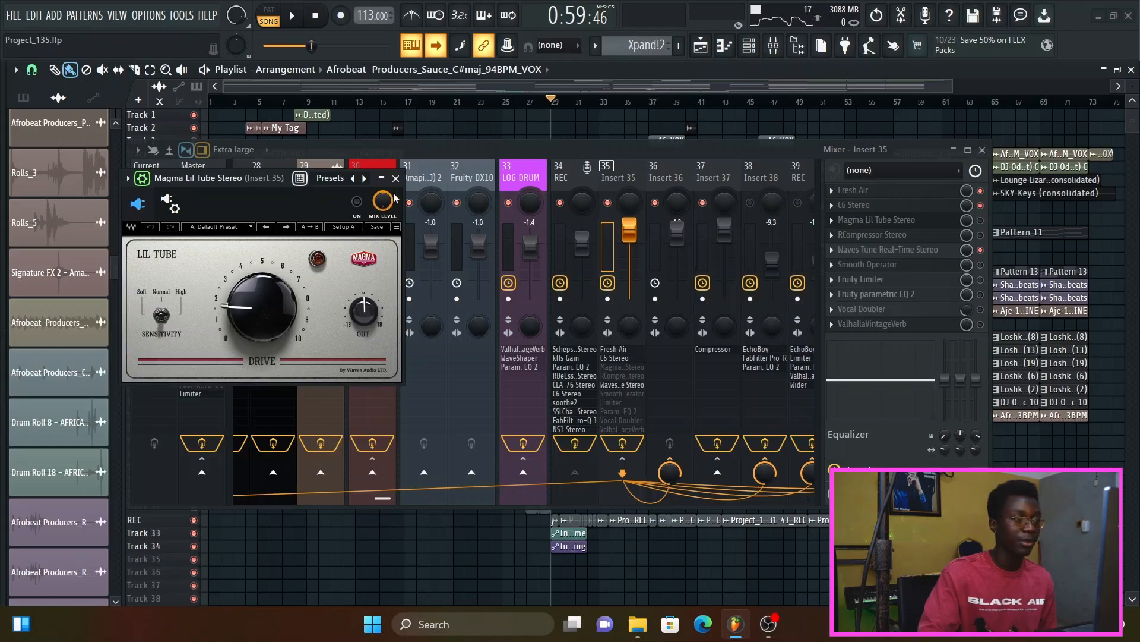
{"action": "left_click", "coordinate": [357, 202]}
{"action": "key", "text": "space"}
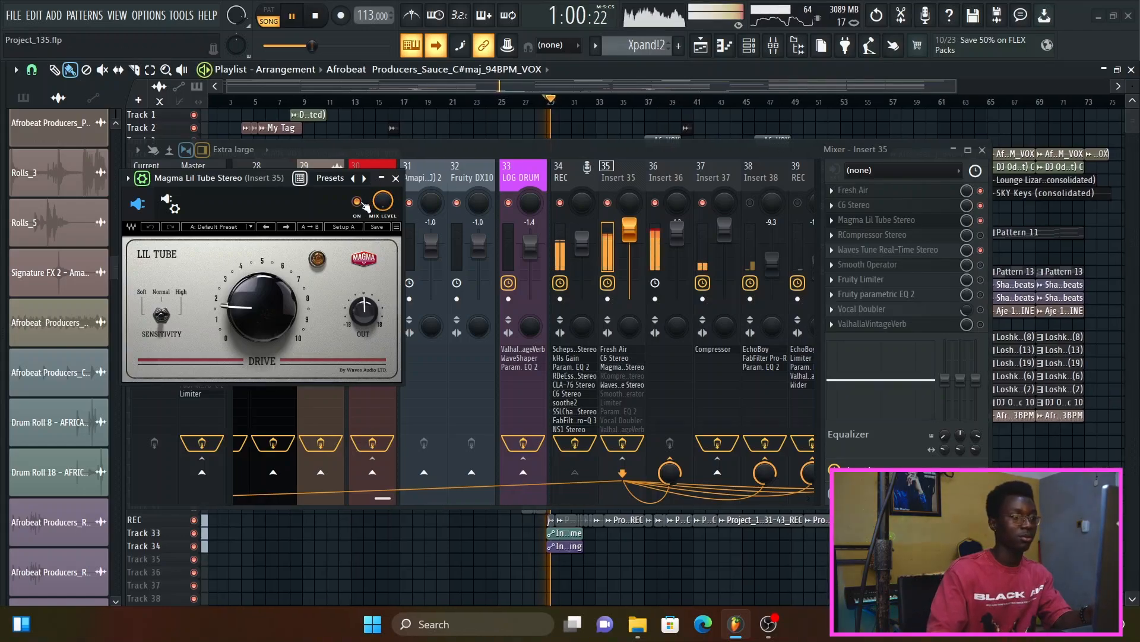
{"action": "mouse_move", "coordinate": [283, 322]}
{"action": "left_mouse_down"}
{"action": "mouse_move", "coordinate": [283, 261]}
{"action": "mouse_move", "coordinate": [282, 318]}
{"action": "left_mouse_up"}
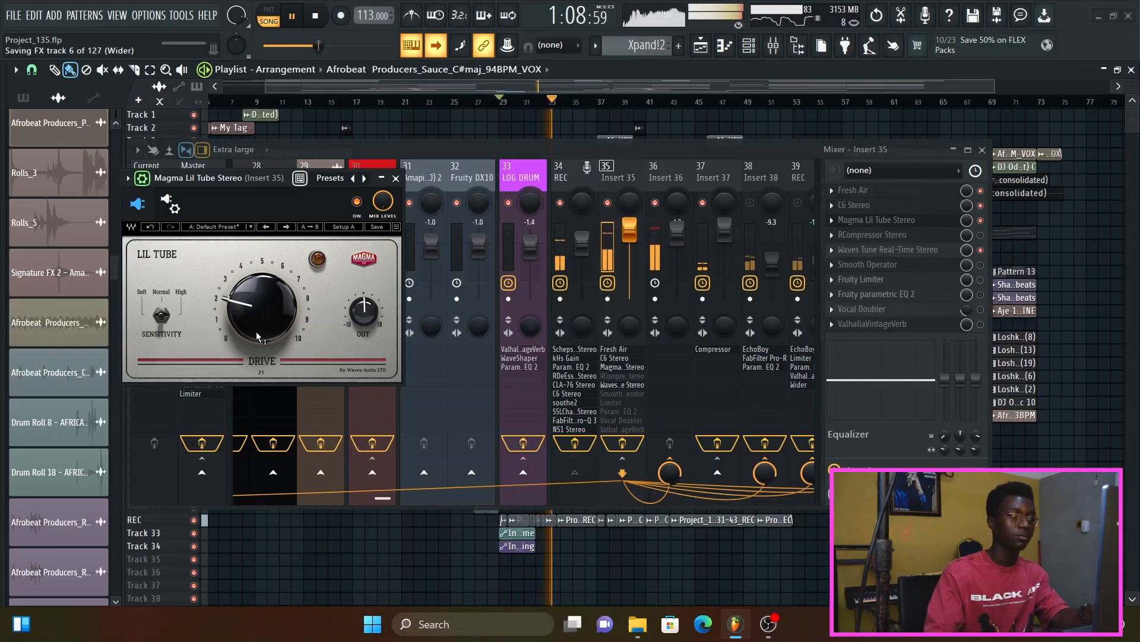
{"action": "key", "text": "space"}
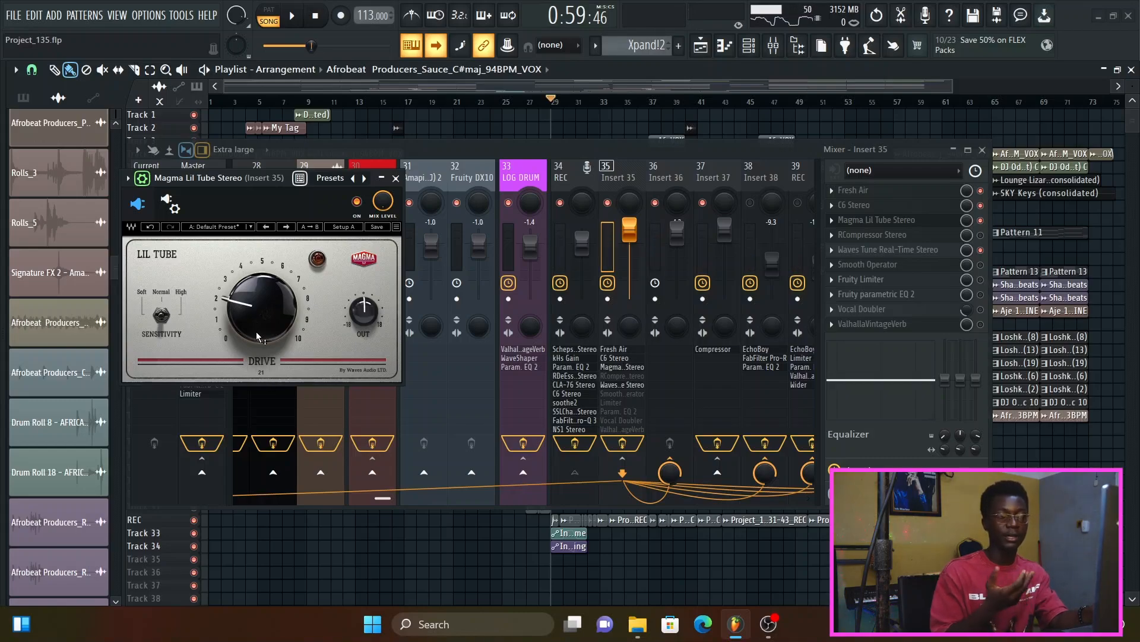
{"action": "key", "text": "Escape"}
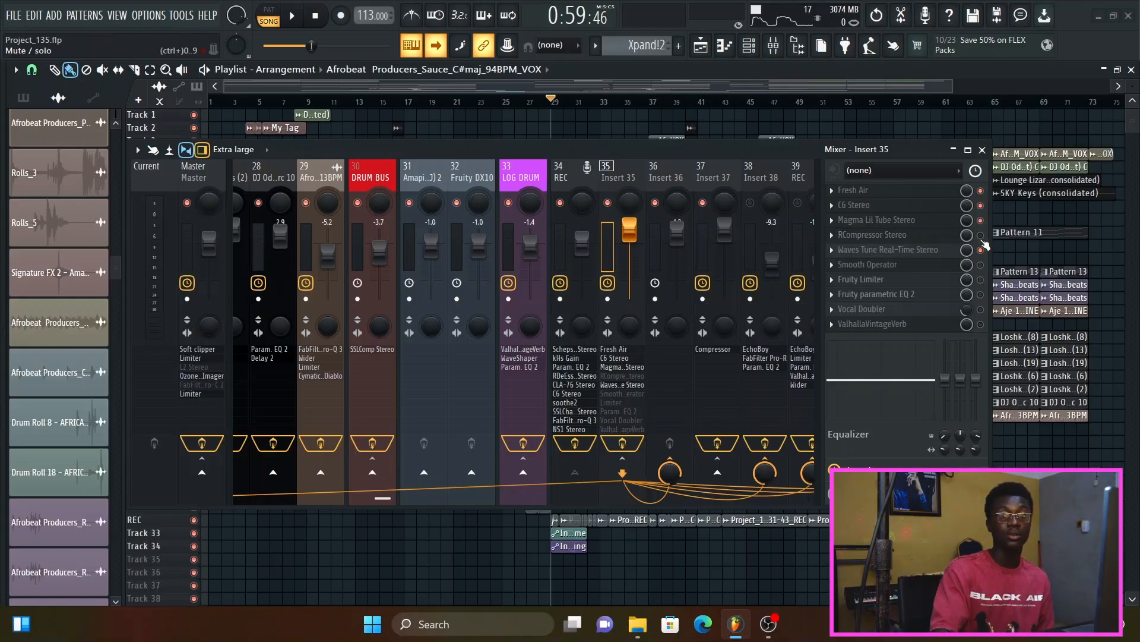
Enable RCompressor Stereo on Insert 35, audition the vocal through it, save the project, and close the compressor
{"action": "left_click", "coordinate": [950, 239]}
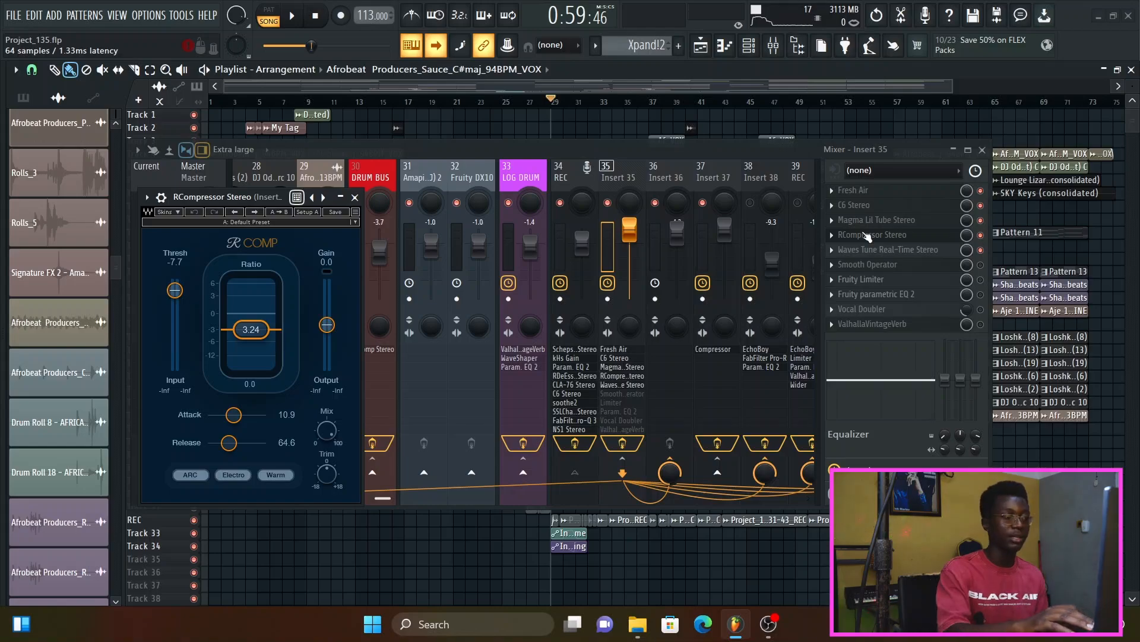
{"action": "key", "text": "Escape"}
{"action": "left_click", "coordinate": [664, 158]}
{"action": "key", "text": "space"}
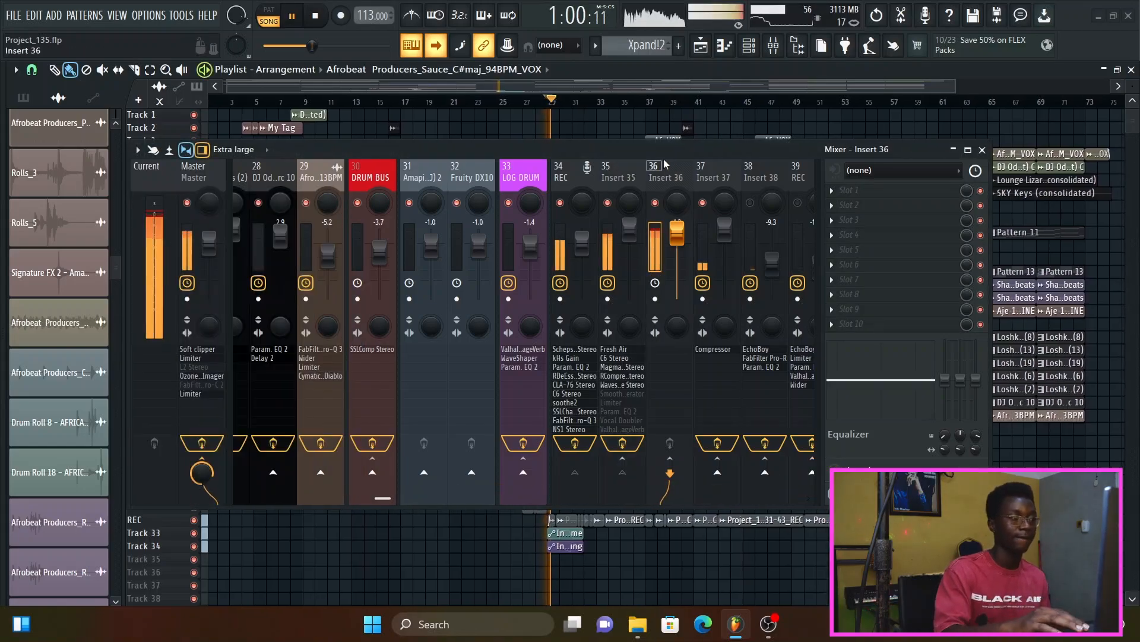
{"action": "key", "text": "F9"}
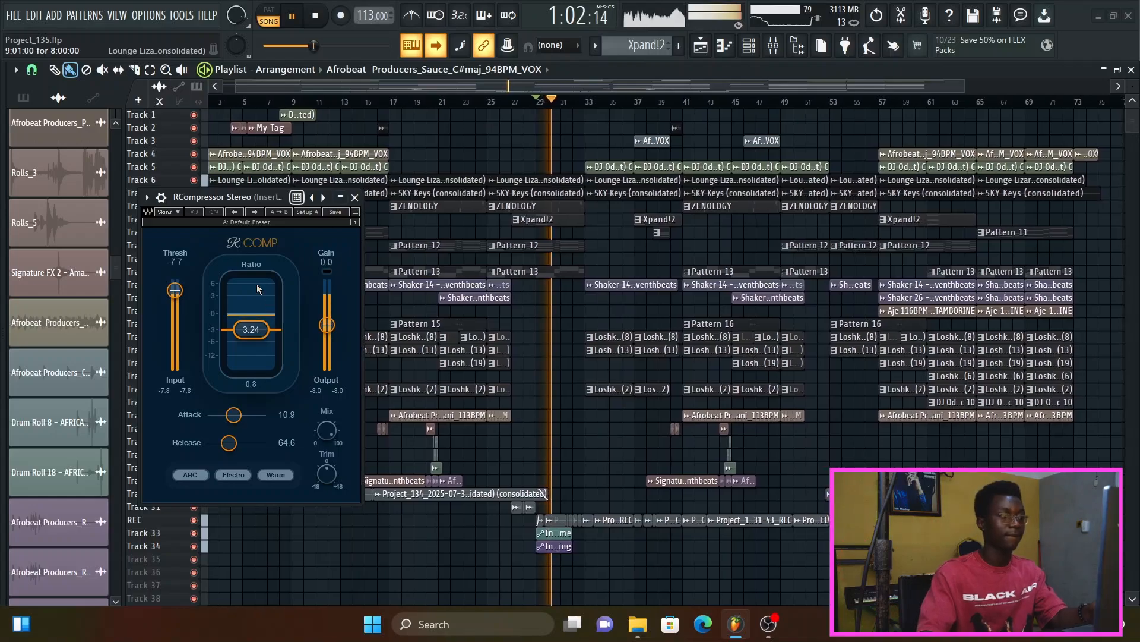
{"action": "left_click_drag", "start_coordinate": [259, 200], "coordinate": [313, 152]}
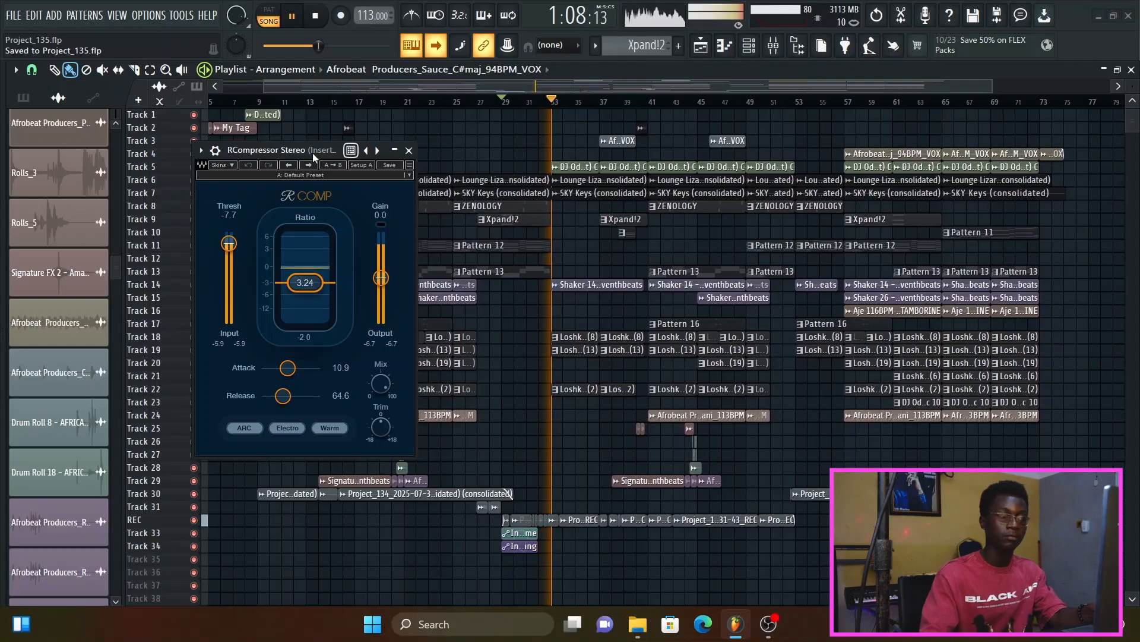
{"action": "key", "text": "ctrl+s"}
{"action": "key", "text": "space"}
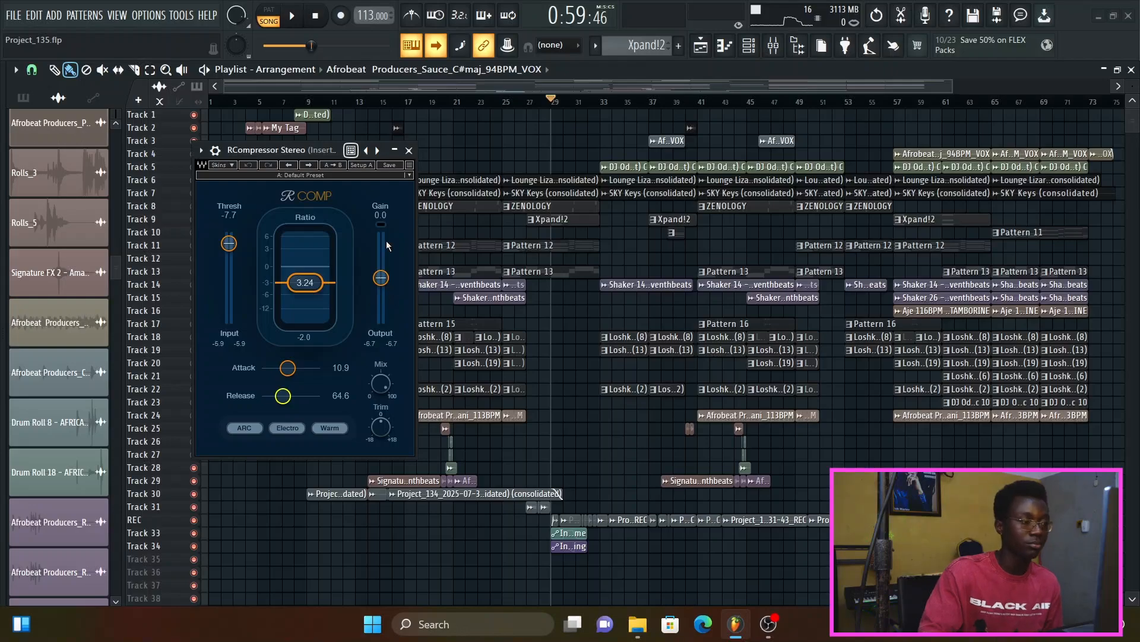
{"action": "left_click", "coordinate": [409, 150]}
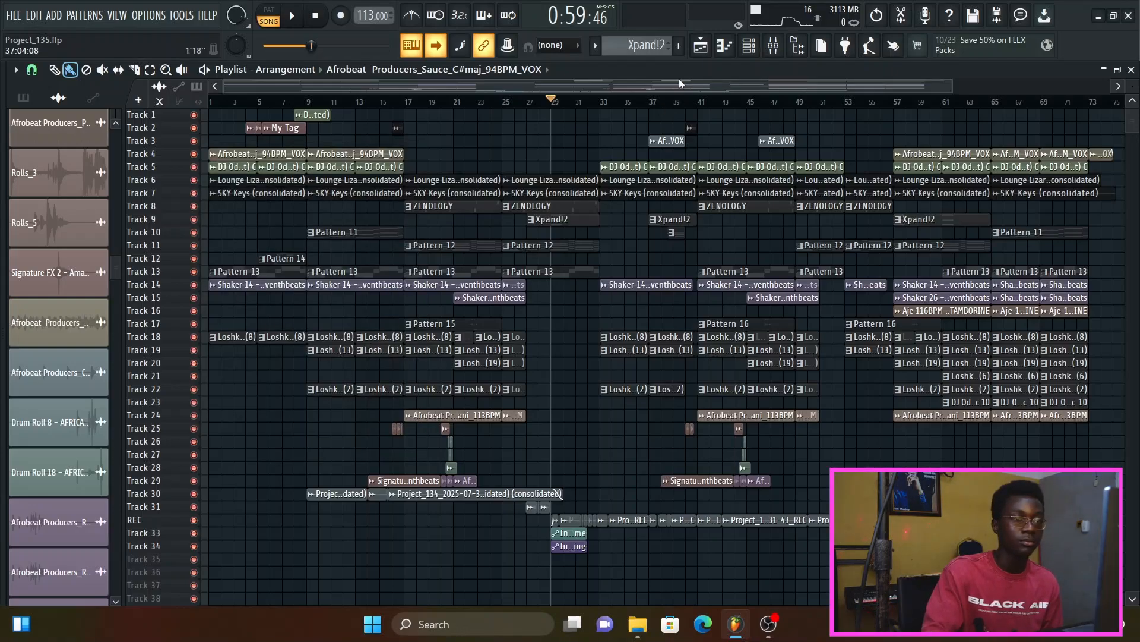
Enable Smooth Operator on Insert 35, audition the vocal through it, save the project, and return to the mixer
{"action": "left_click", "coordinate": [774, 45]}
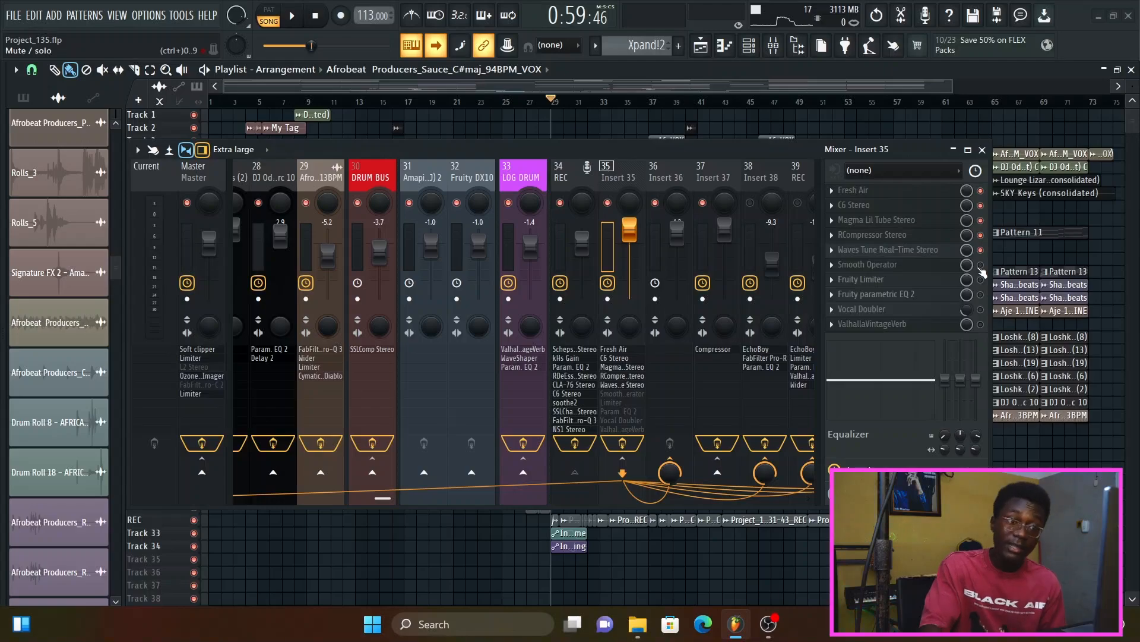
{"action": "left_click", "coordinate": [958, 267]}
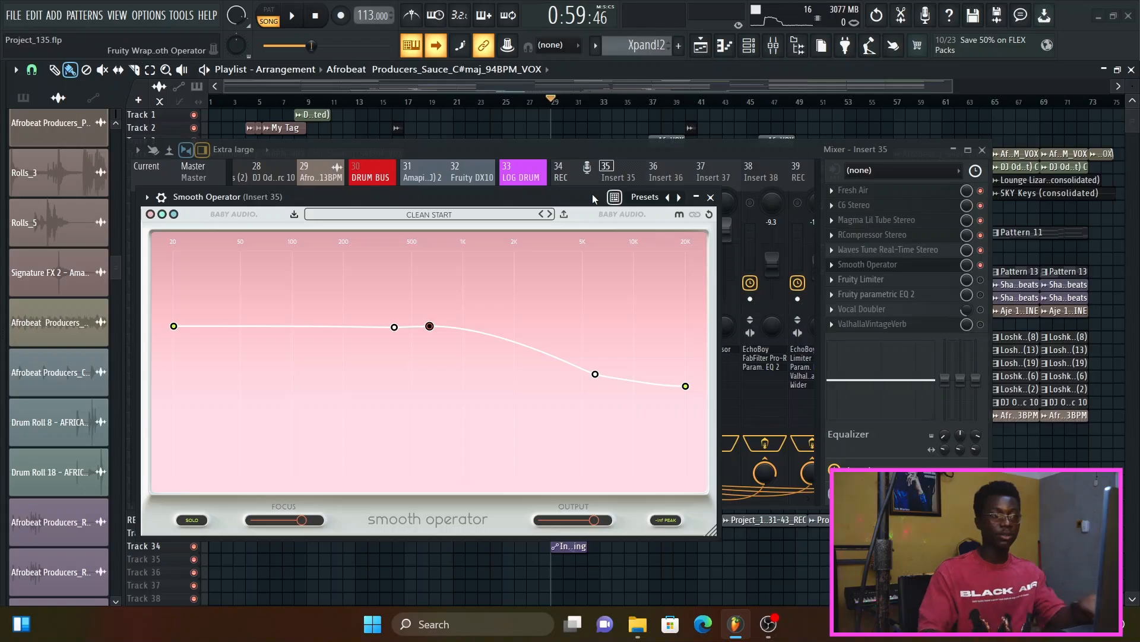
{"action": "left_click", "coordinate": [161, 197]}
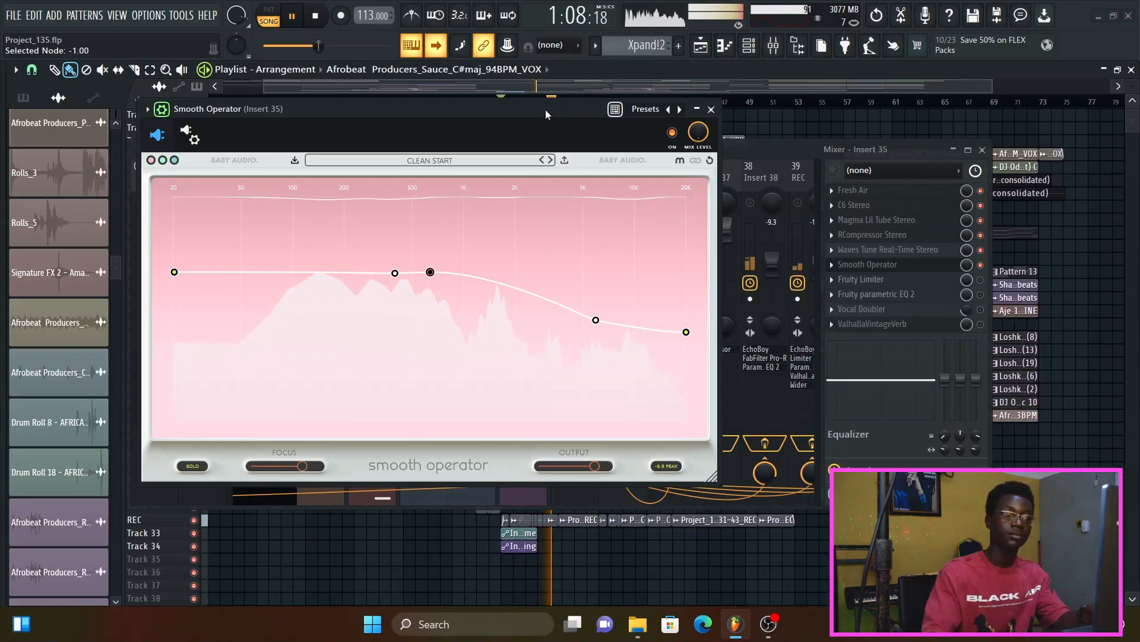
{"action": "key", "text": "space"}
{"action": "key", "text": "ctrl+s"}
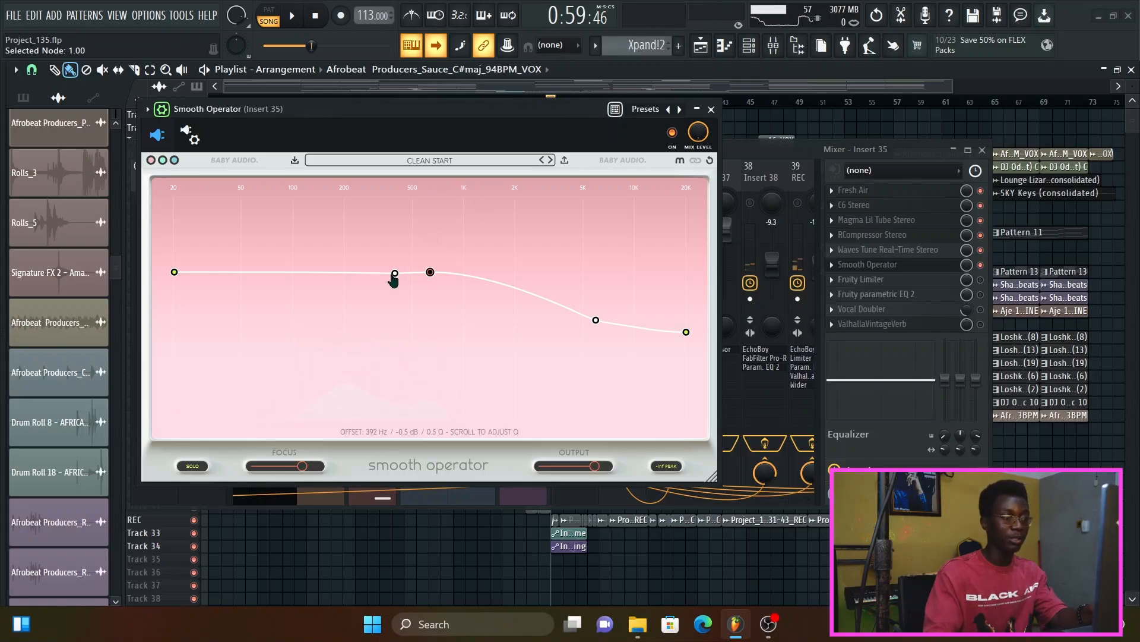
{"action": "key", "text": "space"}
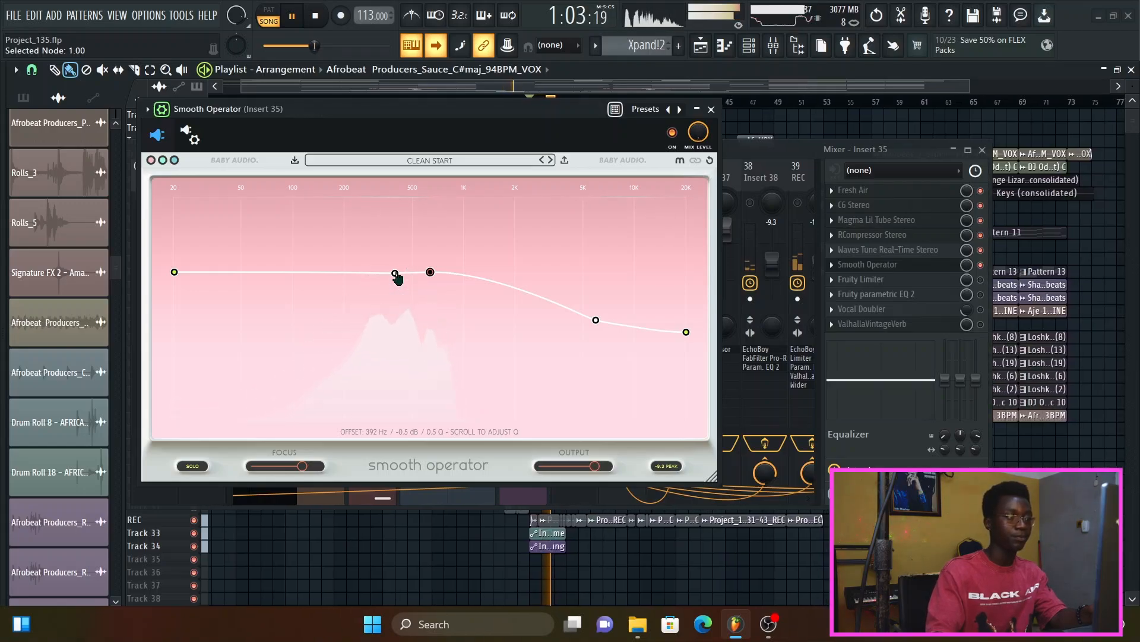
{"action": "key", "text": "space"}
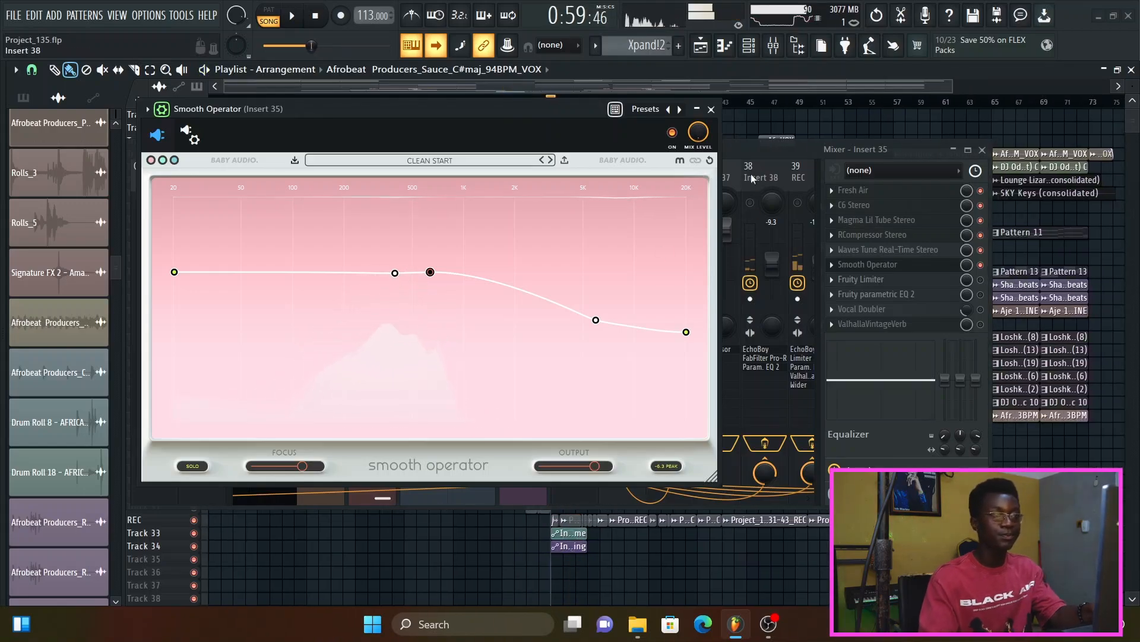
{"action": "left_click", "coordinate": [711, 110]}
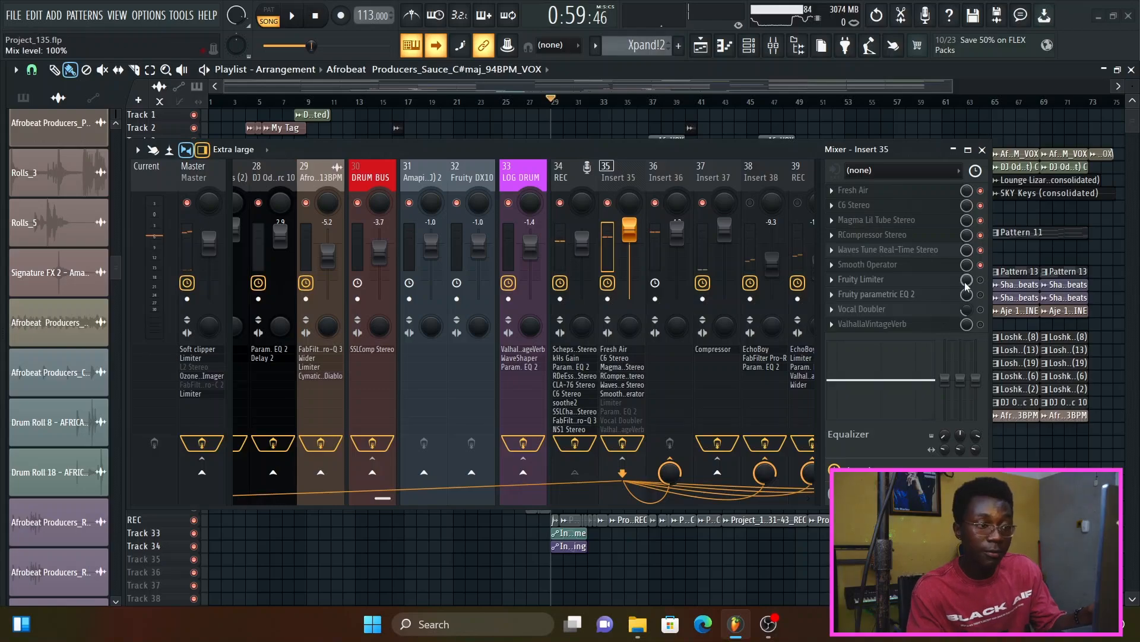
Enable Fruity Limiter on Insert 35 and examine its enlarged level display while the vocal plays
{"action": "left_click", "coordinate": [943, 293]}
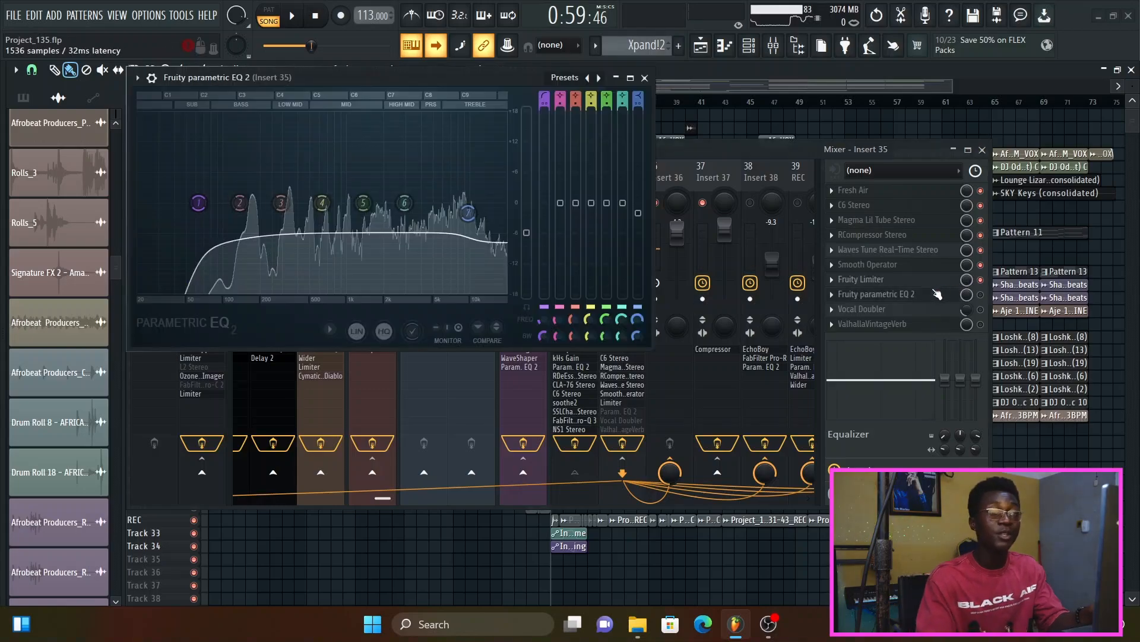
{"action": "left_click", "coordinate": [943, 294]}
{"action": "left_click", "coordinate": [942, 280]}
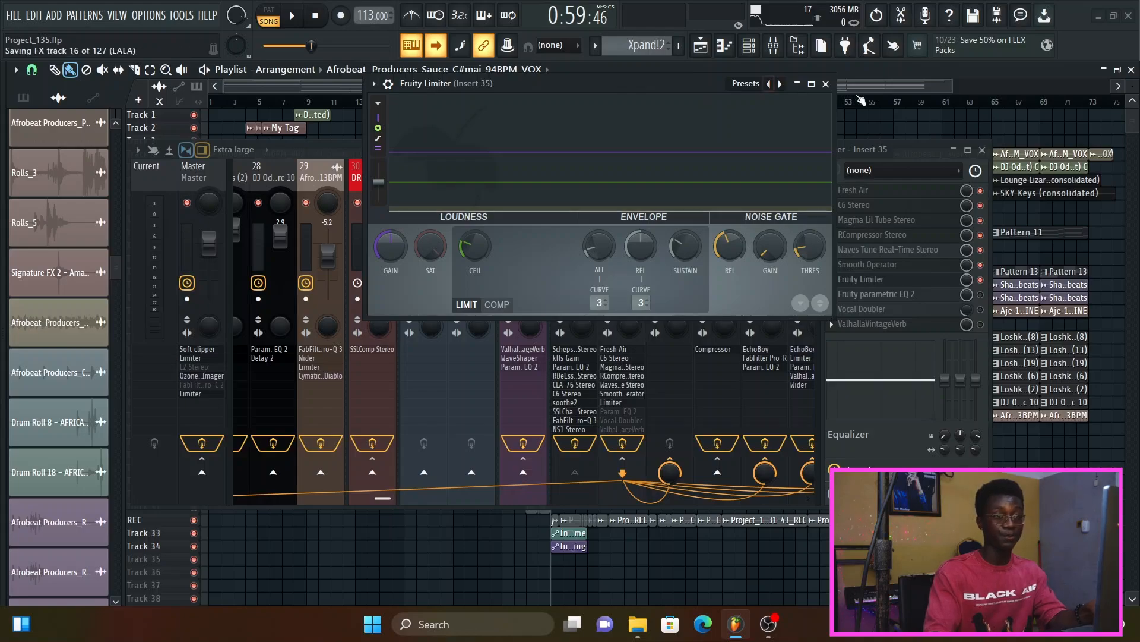
{"action": "key", "text": "space"}
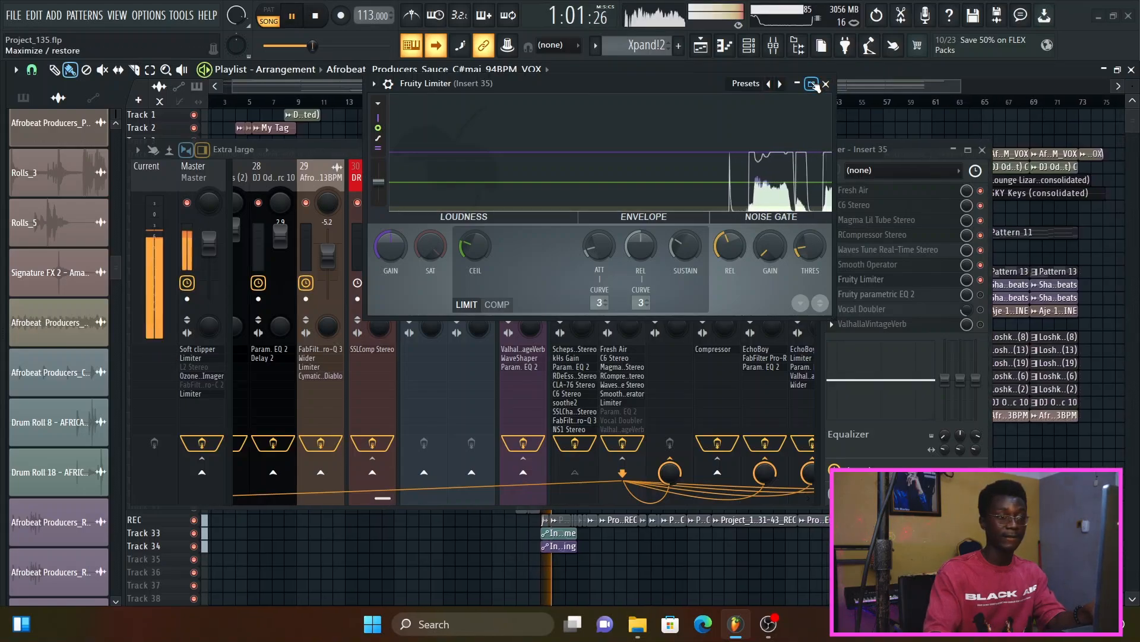
{"action": "left_click", "coordinate": [813, 85]}
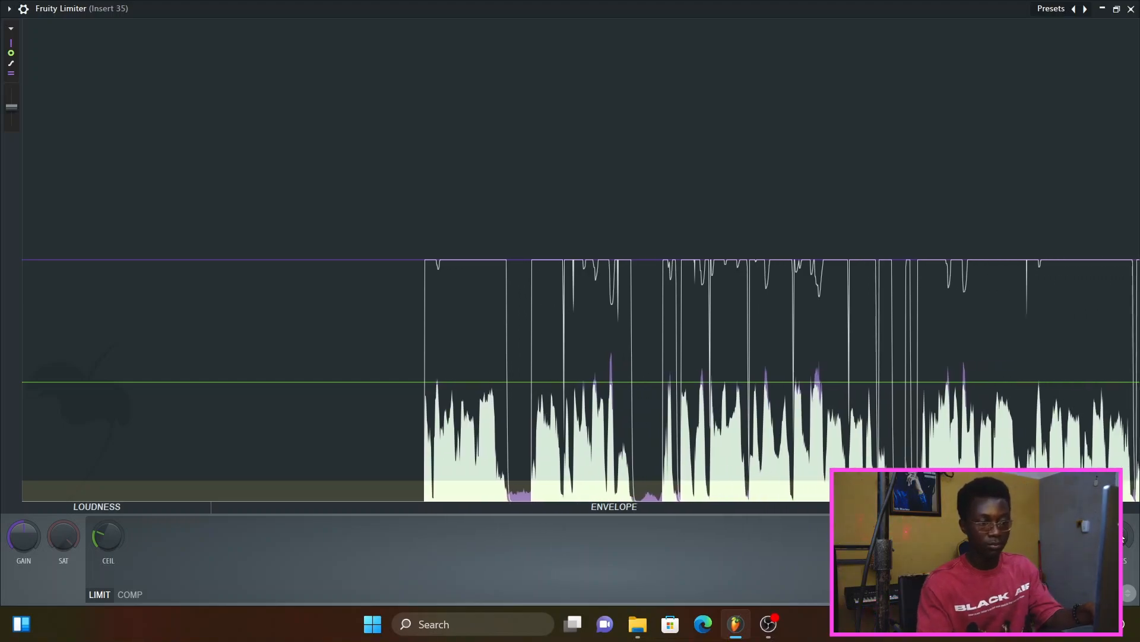
{"action": "left_click", "coordinate": [1119, 9]}
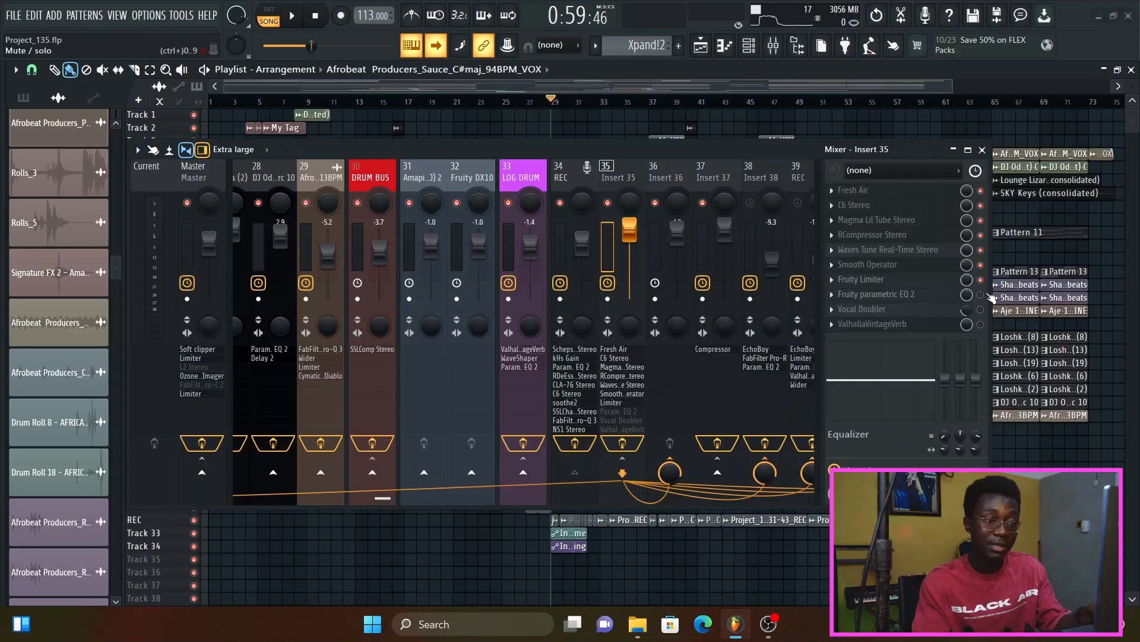
Enable Fruity Parametric EQ 2 on Insert 35, try band 7 at 10.7 dB during playback, and undo that boost
{"action": "left_click", "coordinate": [953, 296]}
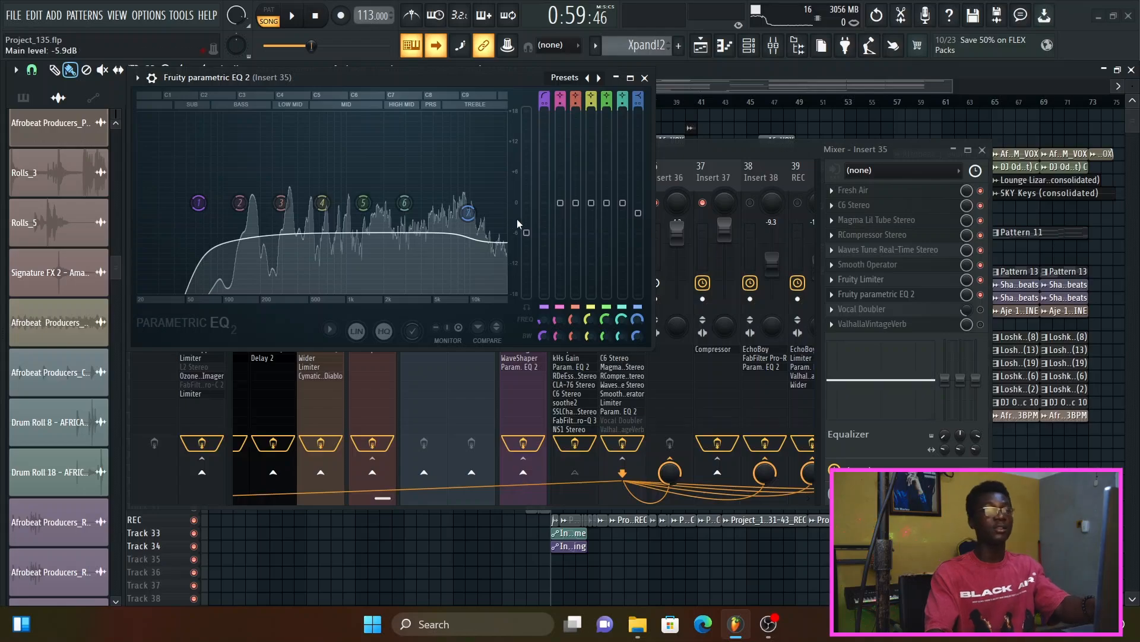
{"action": "key", "text": "space"}
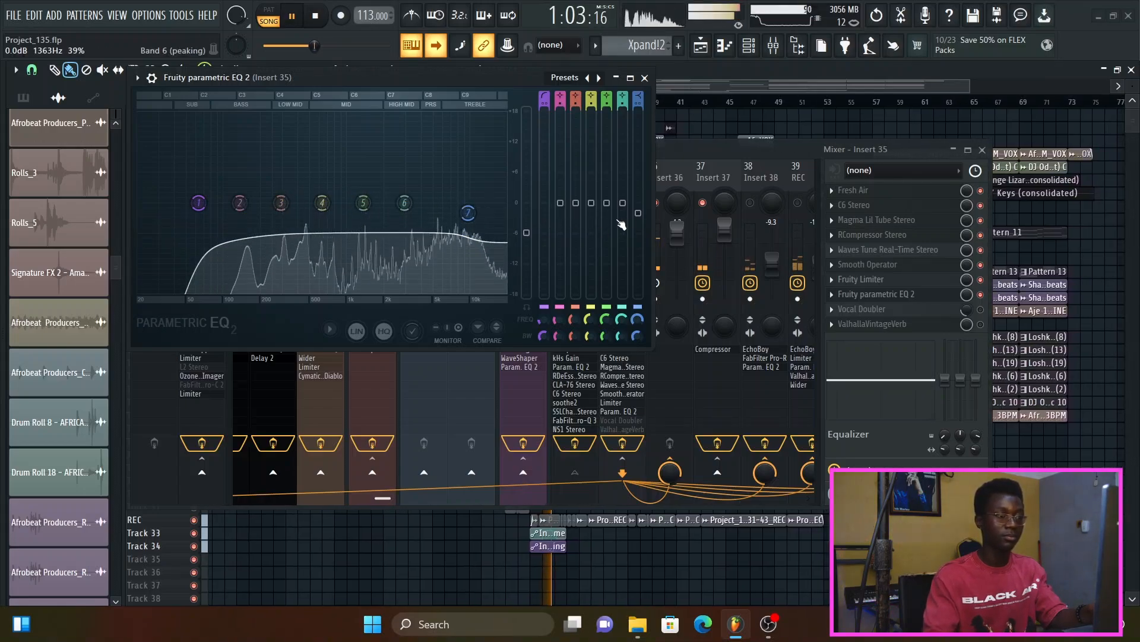
{"action": "left_click_drag", "start_coordinate": [638, 213], "coordinate": [638, 147]}
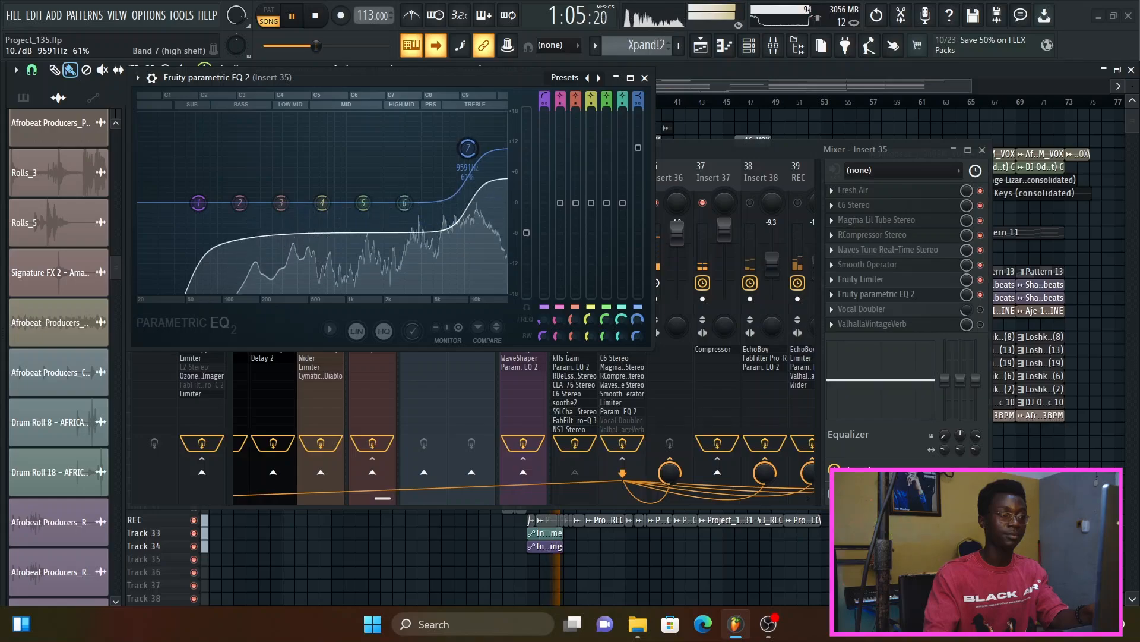
{"action": "key", "text": "ctrl+z"}
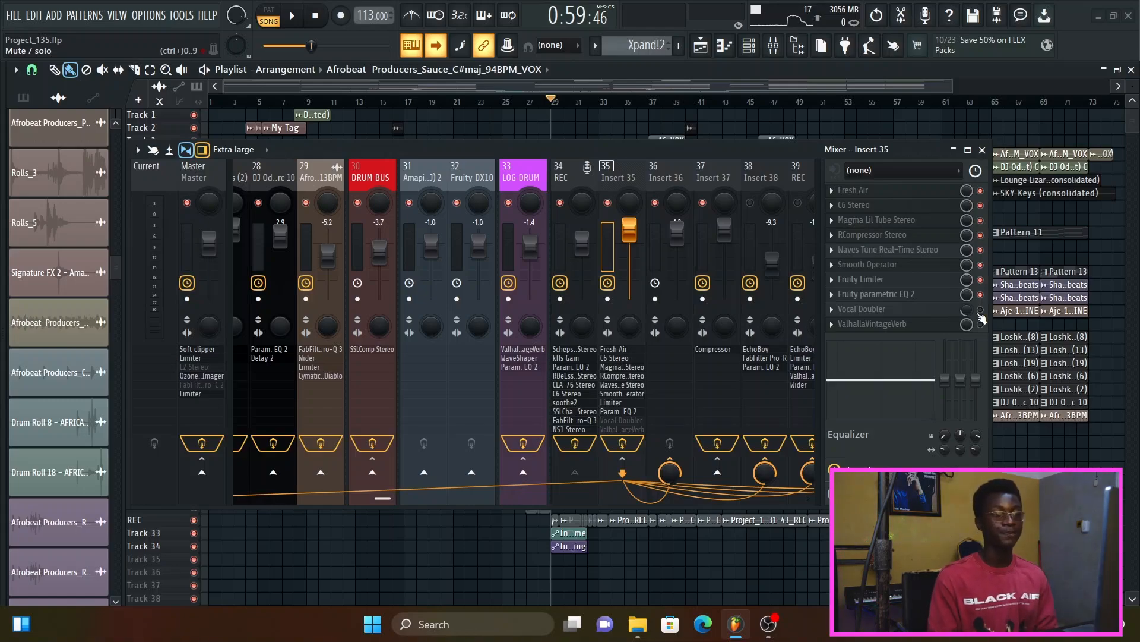
{"action": "left_click", "coordinate": [916, 297]}
{"action": "left_click", "coordinate": [915, 298]}
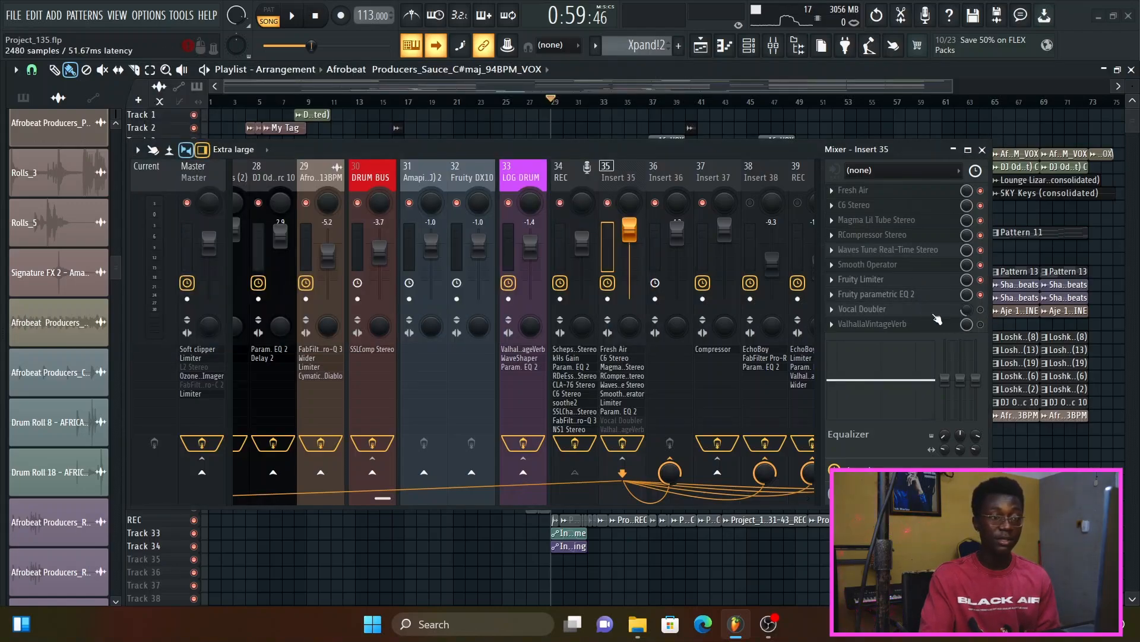
Enable Vocal Doubler on Insert 35 and audition the vocal with the effect on and off
{"action": "left_click", "coordinate": [936, 312]}
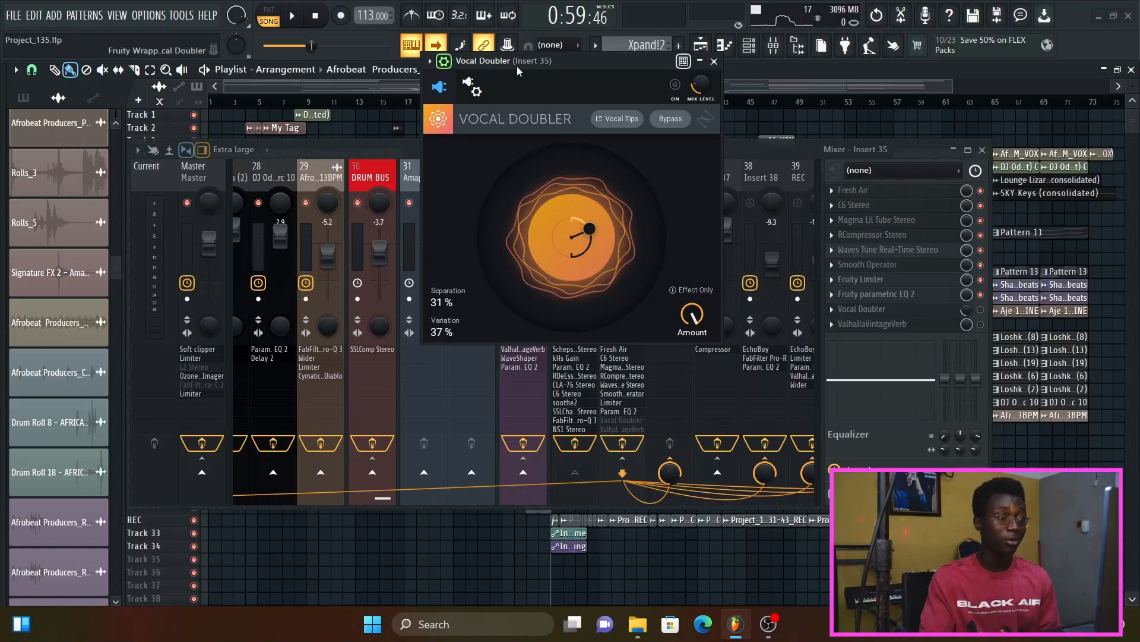
{"action": "left_click_drag", "start_coordinate": [529, 62], "coordinate": [477, 56]}
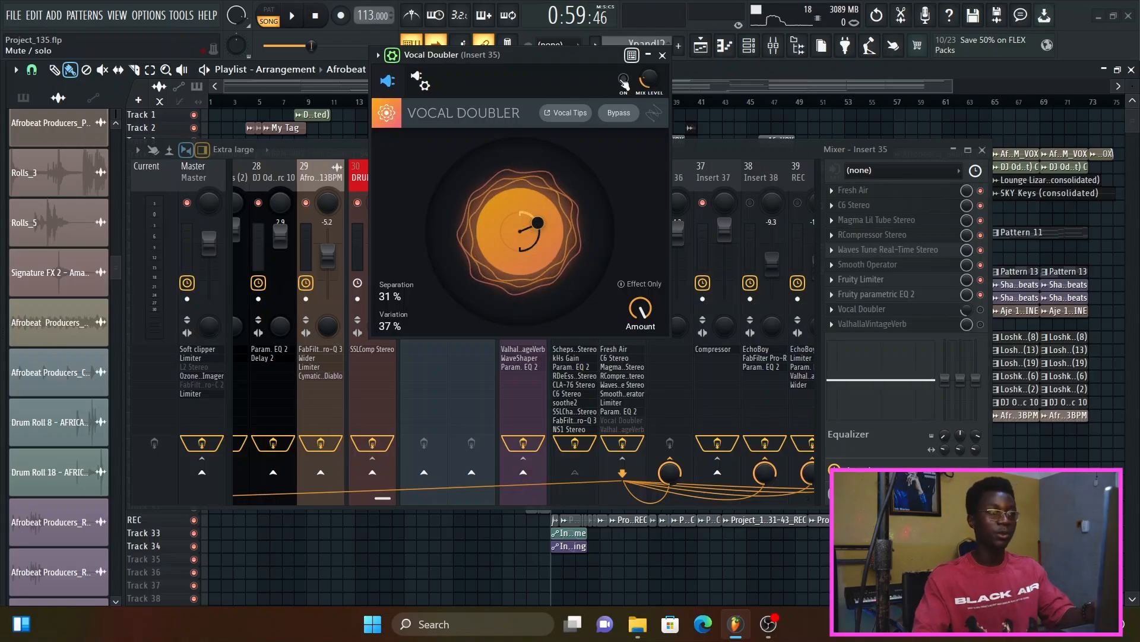
{"action": "key", "text": "space"}
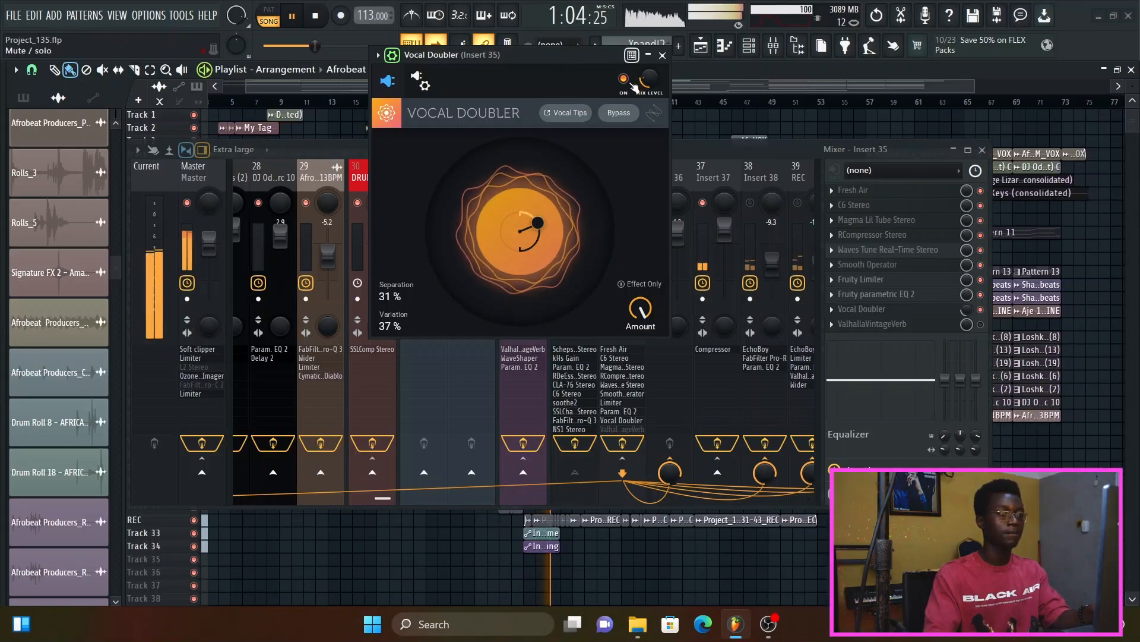
{"action": "key", "text": "space"}
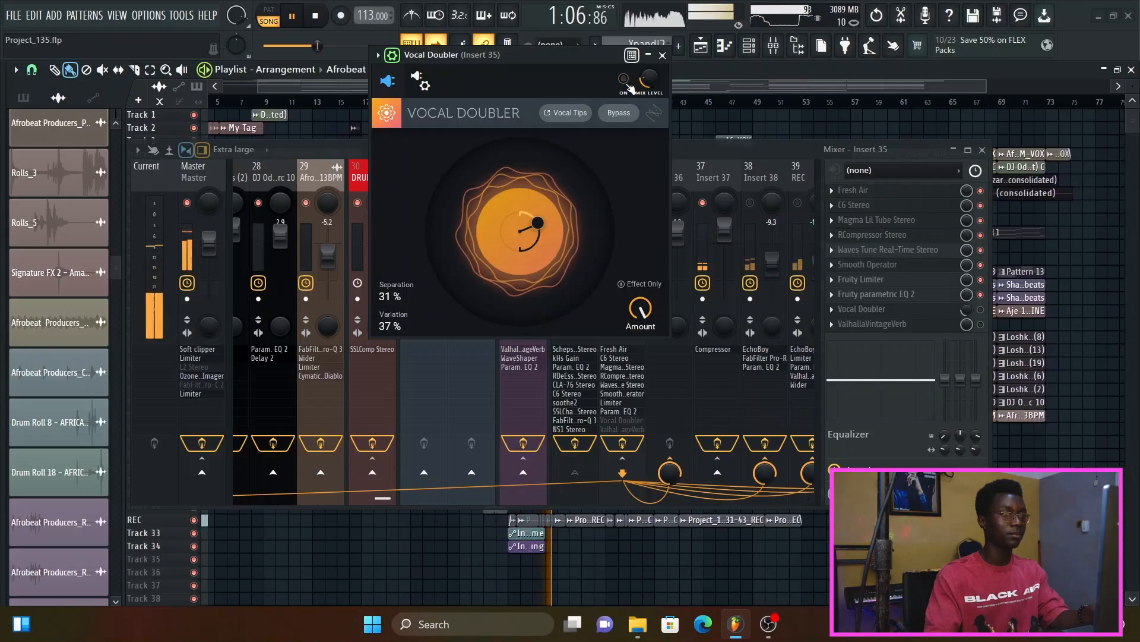
Re-enable Vocal Doubler during playback, save the project, and adjust the doubler's separation and variation handle
{"action": "left_click", "coordinate": [628, 84]}
{"action": "key", "text": "ctrl+s"}
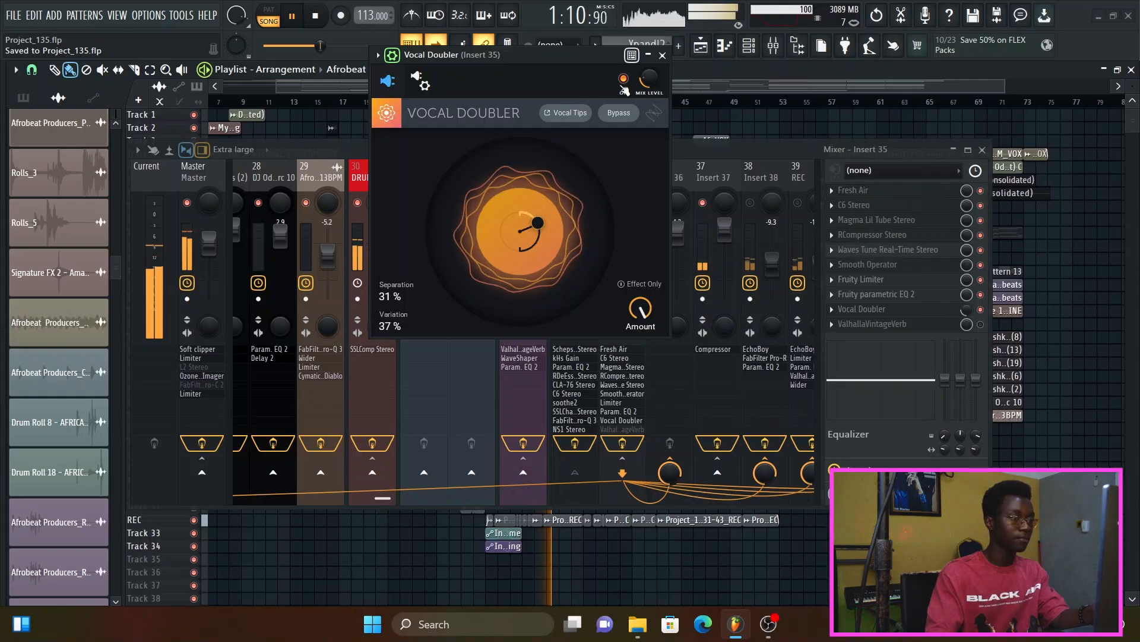
{"action": "left_click_drag", "start_coordinate": [541, 225], "coordinate": [575, 265]}
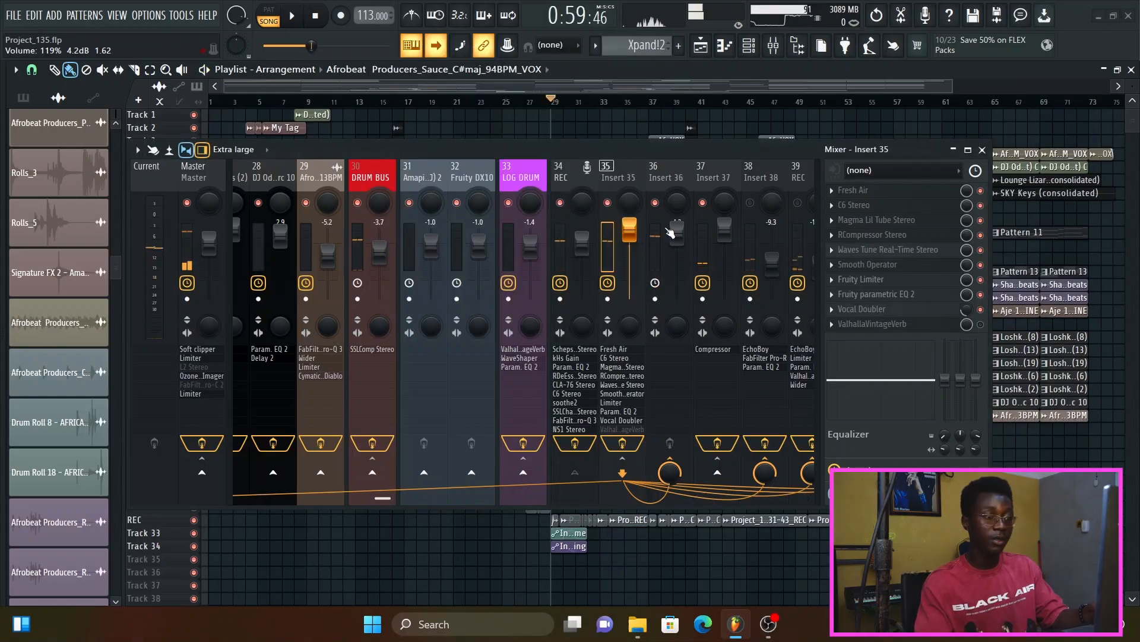
Save the project and open ValhallaVintageVerb on Insert 35, moving its window clear of the screen edge
{"action": "key", "text": "ctrl+s"}
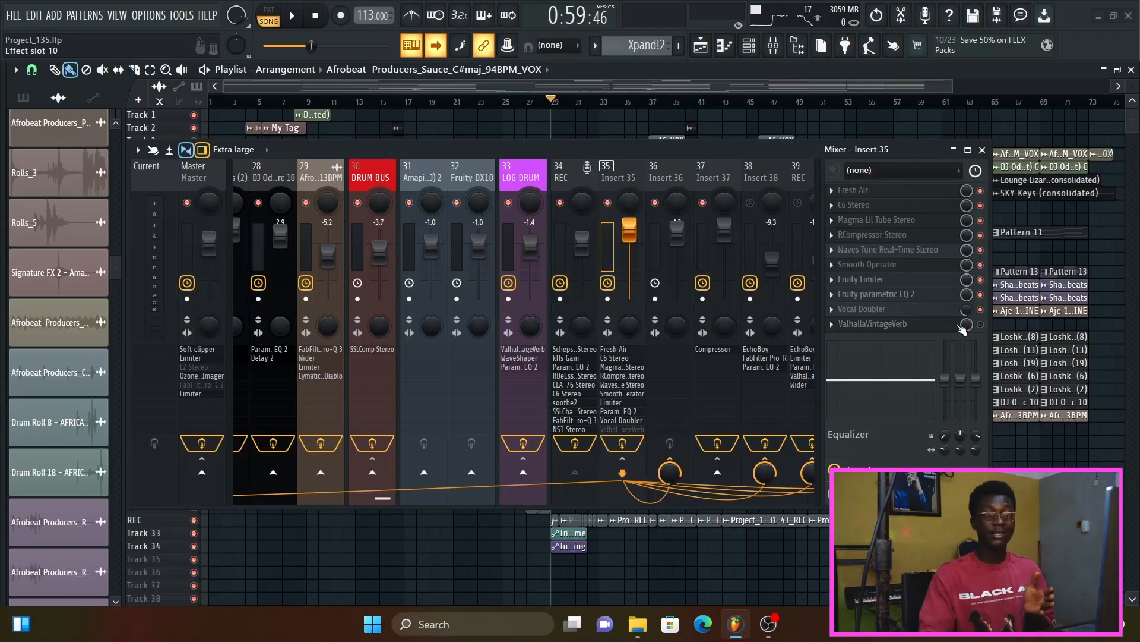
{"action": "left_click", "coordinate": [946, 329]}
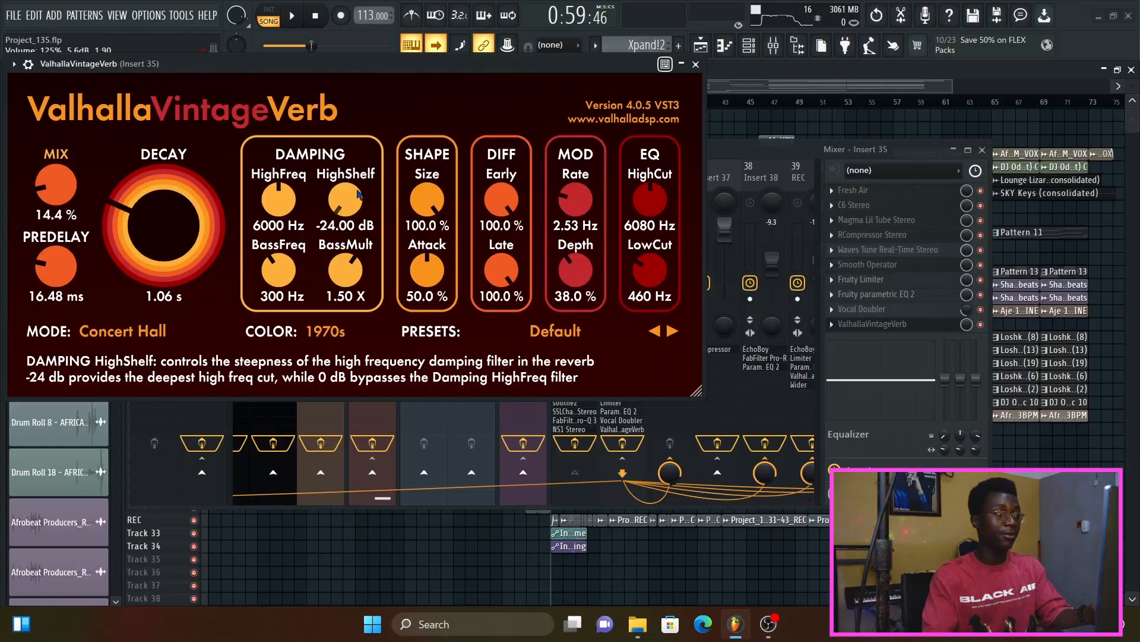
{"action": "left_click_drag", "start_coordinate": [188, 63], "coordinate": [343, 70]}
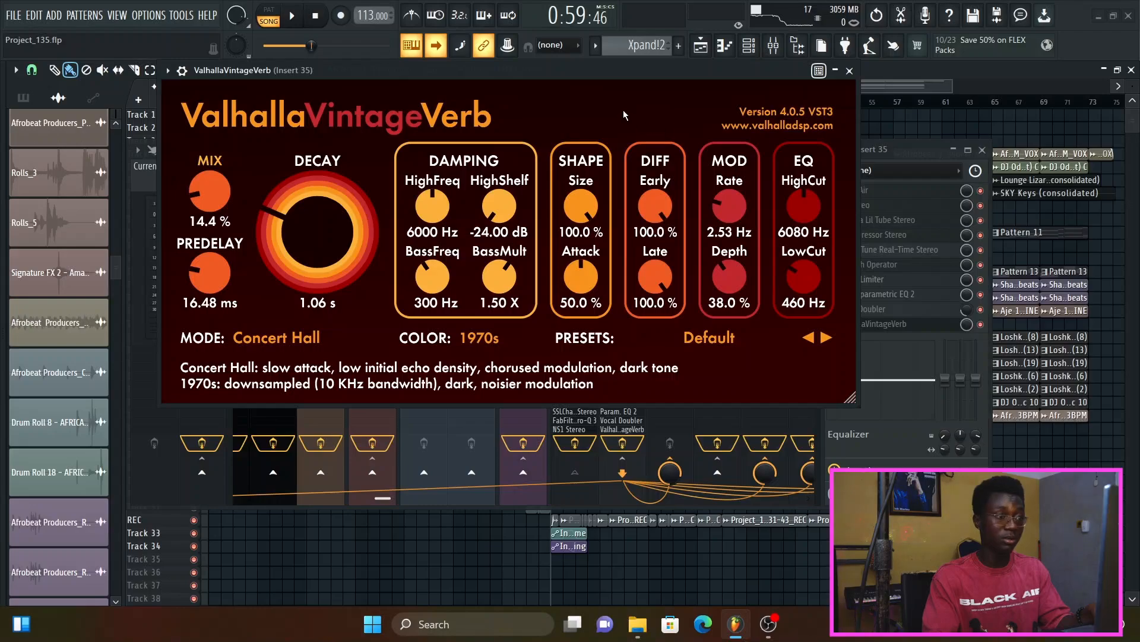
{"action": "left_click_drag", "start_coordinate": [659, 70], "coordinate": [672, 151]}
Audition the vocal with Insert 35's ValhallaVintageVerb on and off, leave the reverb enabled, and save the project
{"action": "key", "text": "space"}
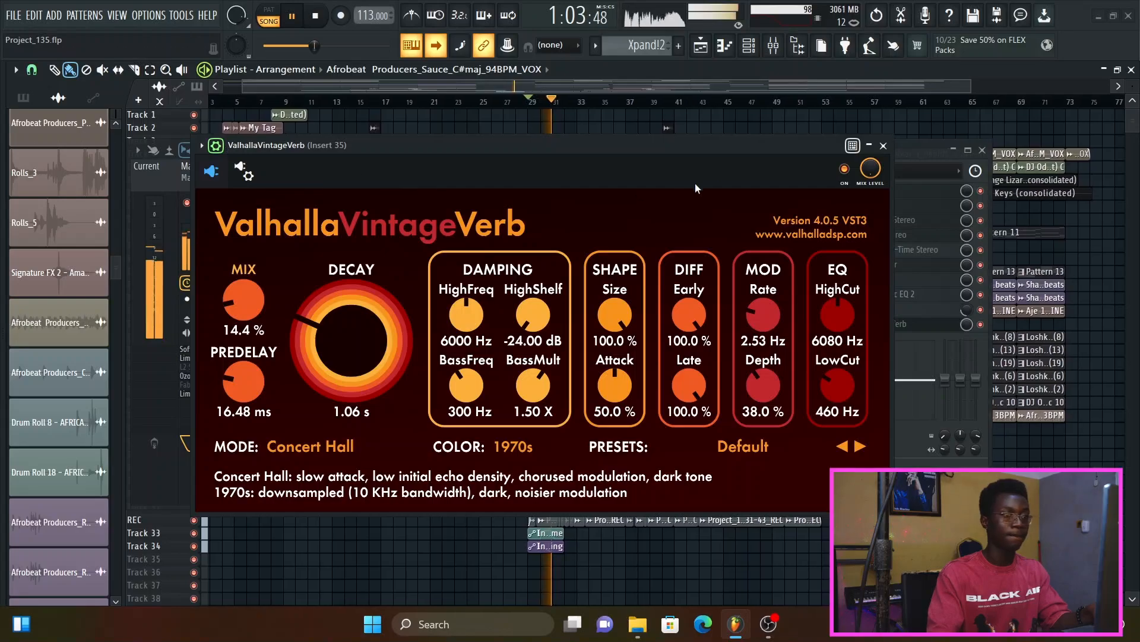
{"action": "left_click", "coordinate": [851, 171]}
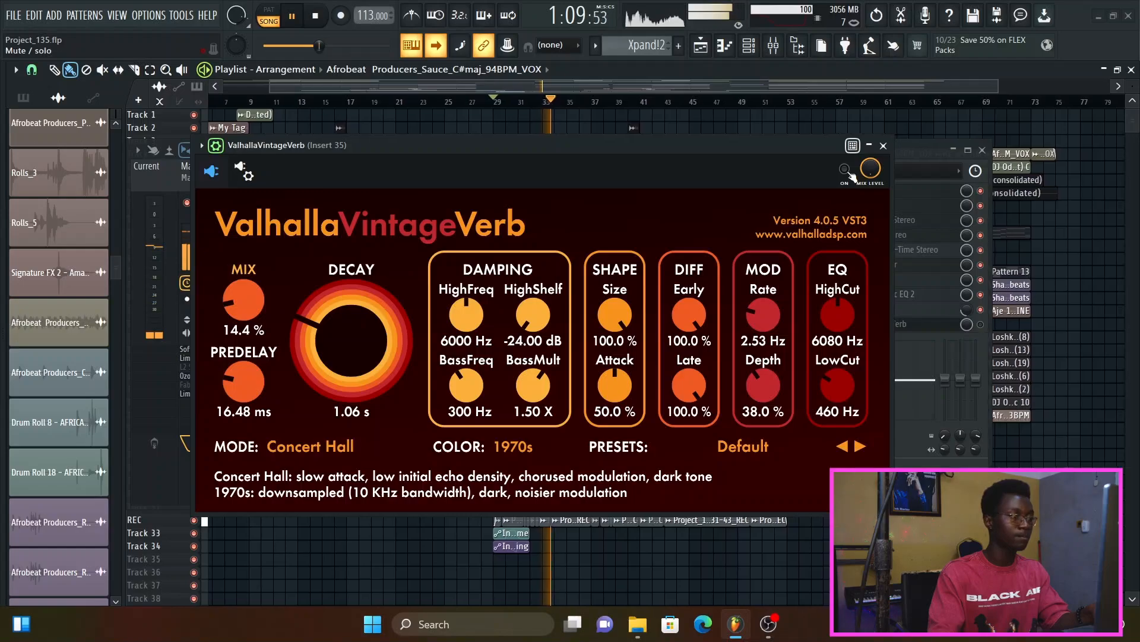
{"action": "left_click", "coordinate": [851, 170]}
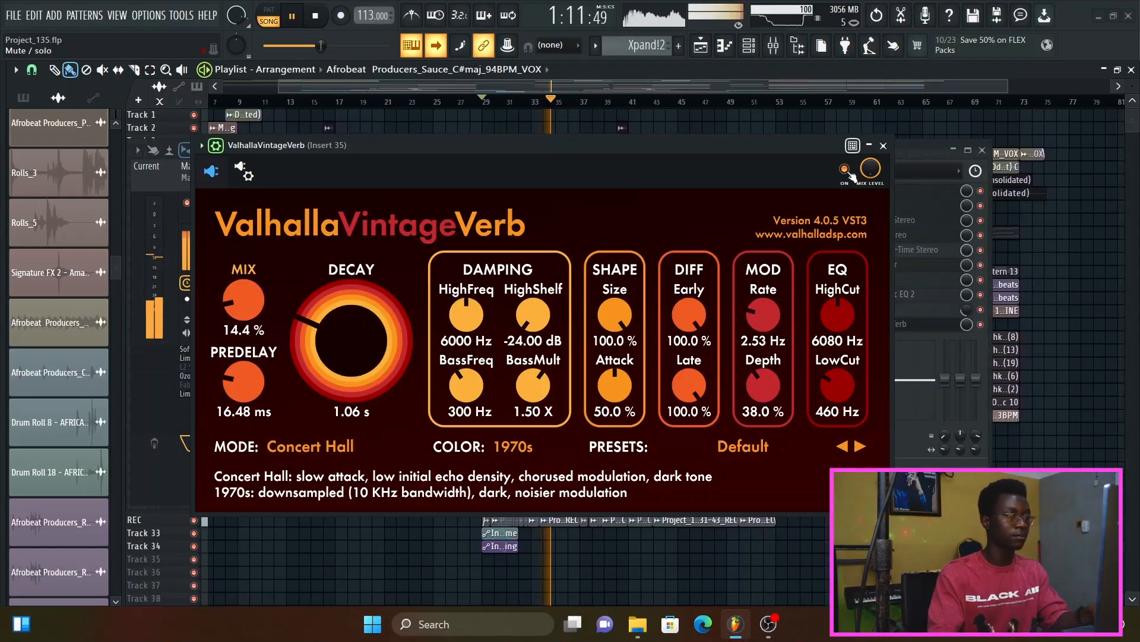
{"action": "key", "text": "space"}
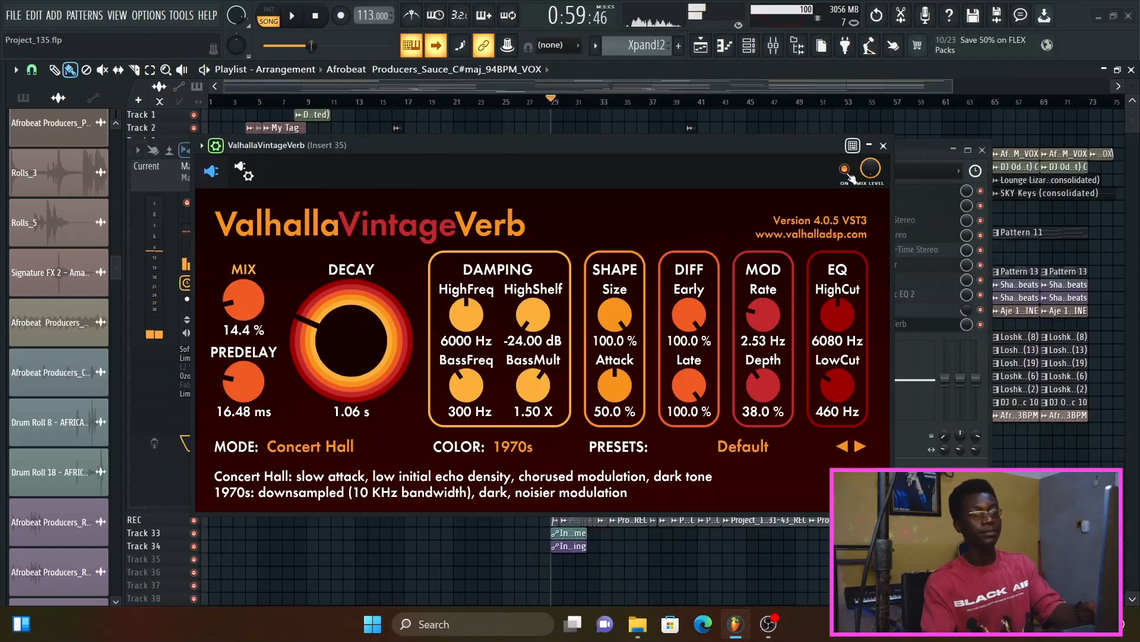
{"action": "key", "text": "ctrl+s"}
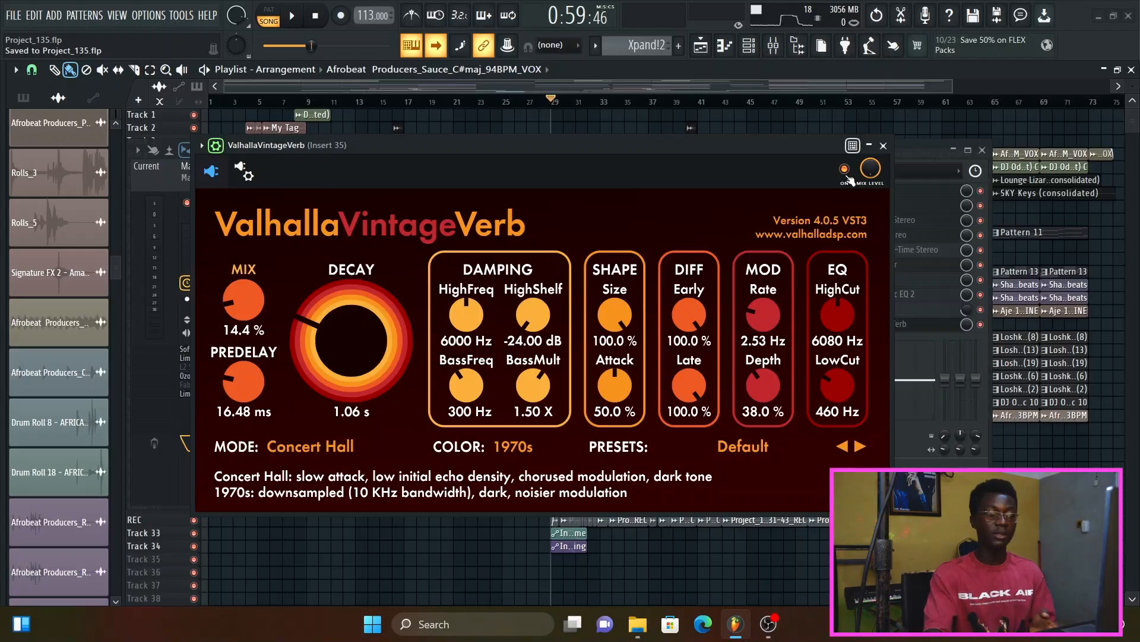
Replay the vocal to compare it with ValhallaVintageVerb bypassed and re-enabled
{"action": "key", "text": "space"}
{"action": "left_click", "coordinate": [844, 168]}
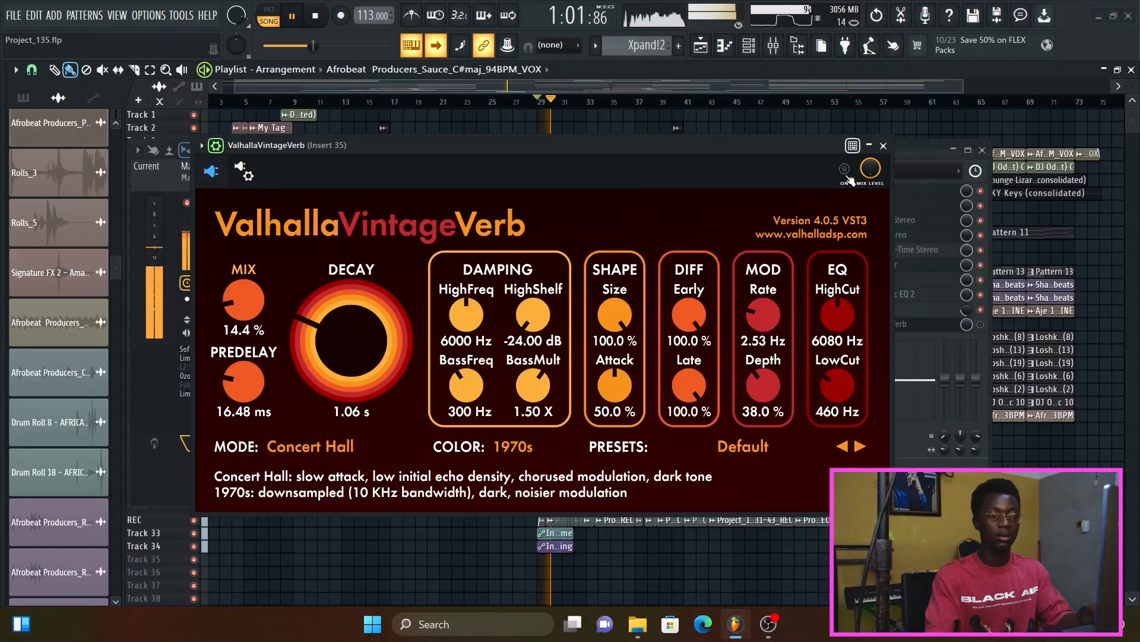
{"action": "key", "text": "space"}
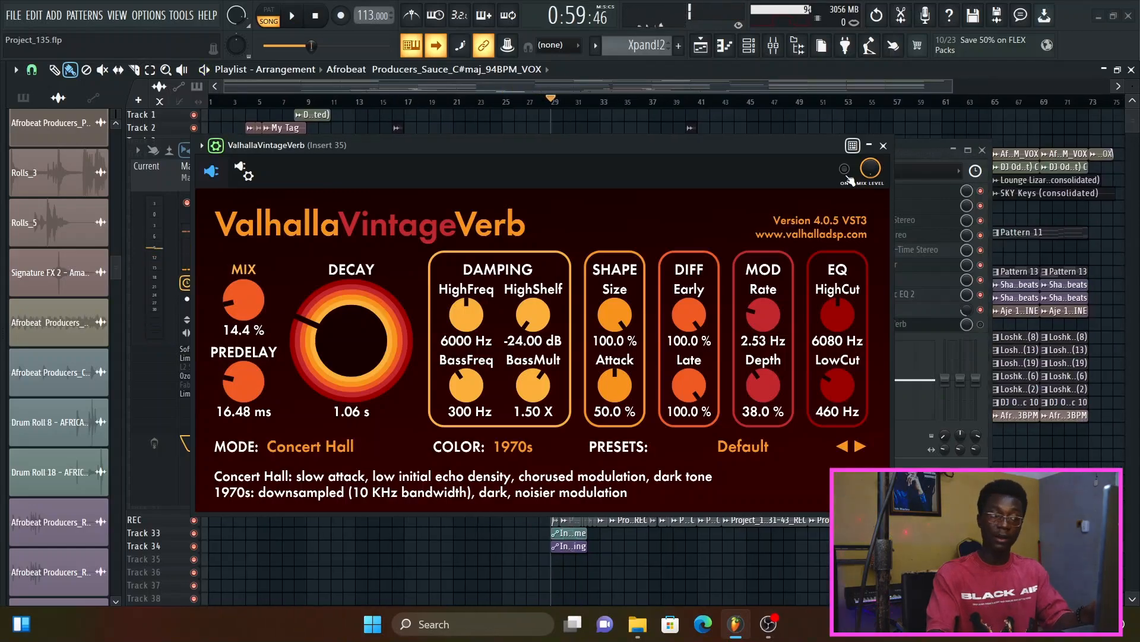
{"action": "key", "text": "space"}
{"action": "left_click", "coordinate": [844, 168]}
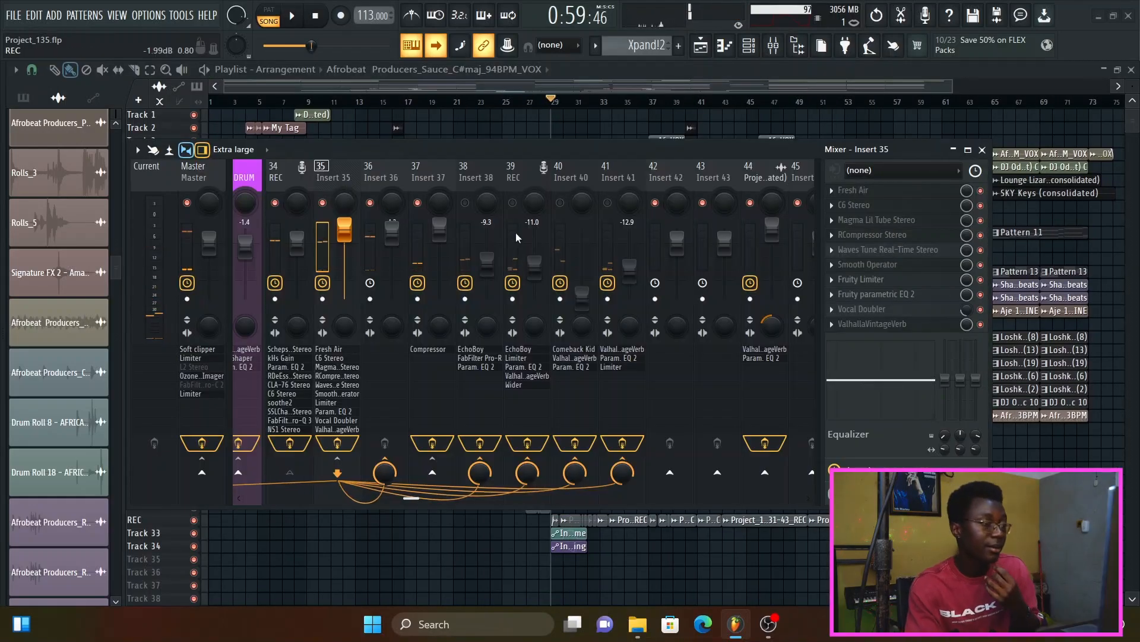
Select Insert 38 and inspect the FabFilter Pro-R reverb settings
{"action": "left_click", "coordinate": [478, 184]}
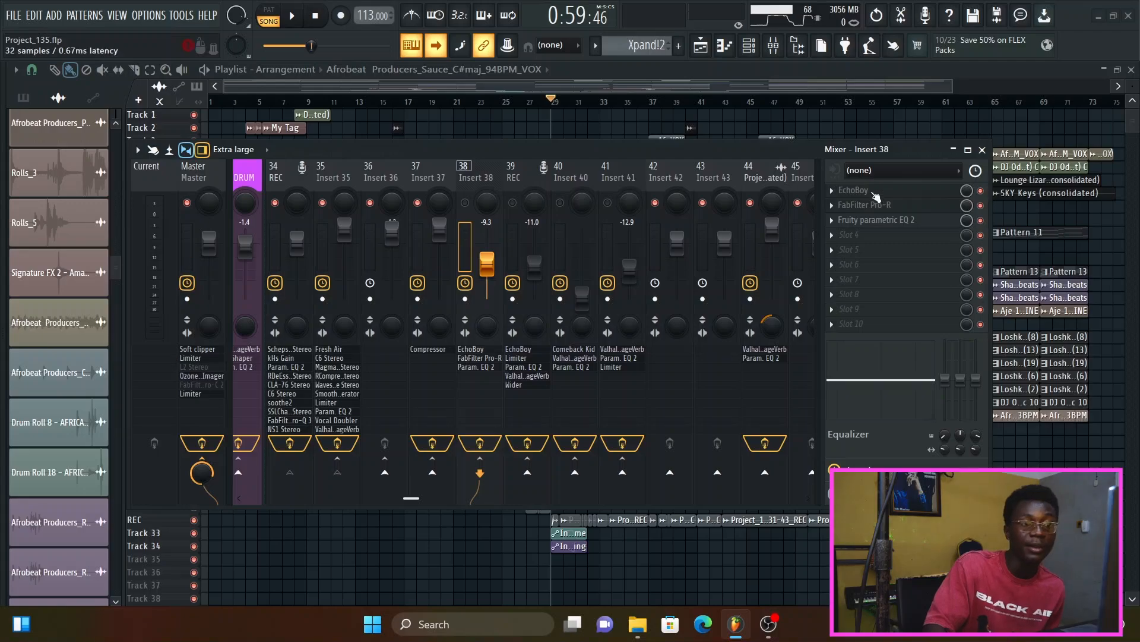
{"action": "left_click", "coordinate": [933, 207]}
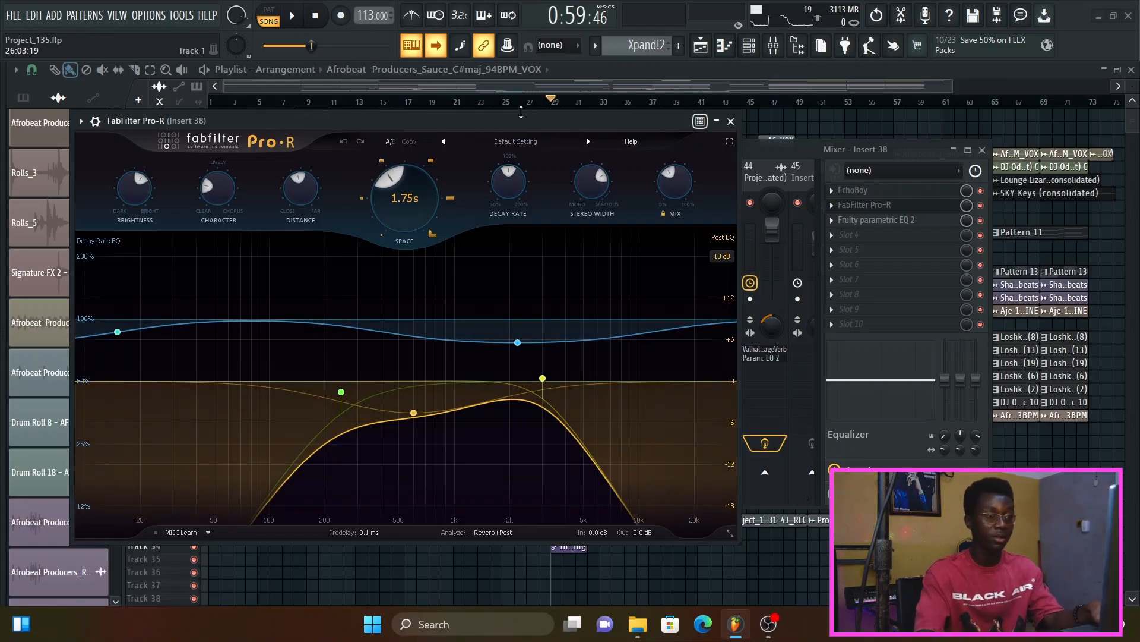
{"action": "left_click", "coordinate": [731, 121]}
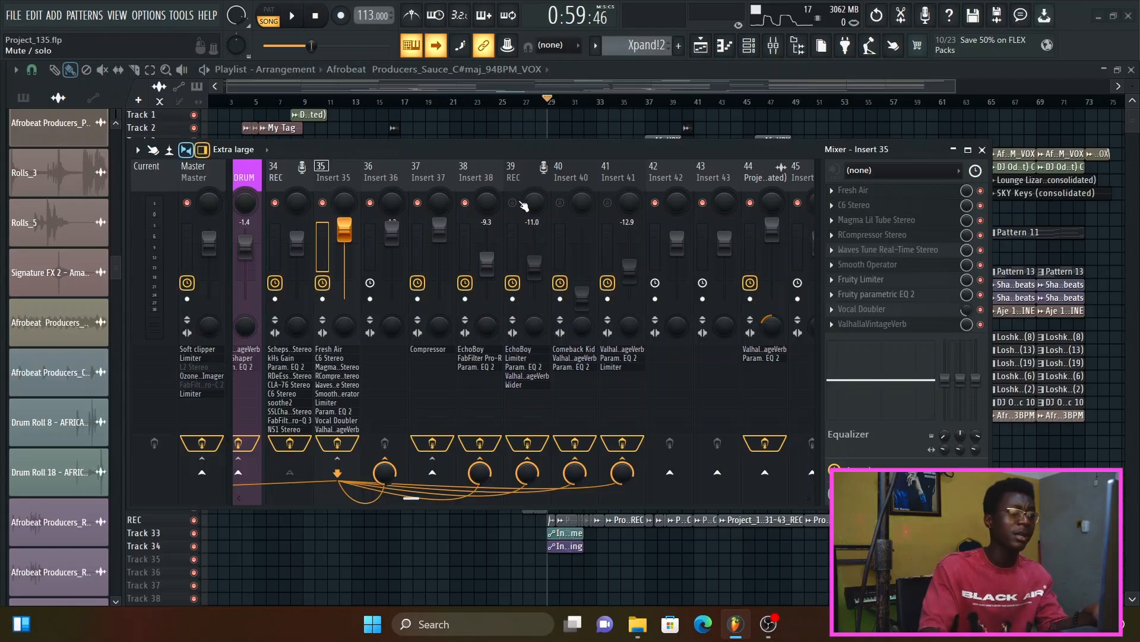
Enable the REC send on mixer track 39, try raising its fader to 3.6 dB during playback, and undo that change
{"action": "left_click", "coordinate": [517, 203]}
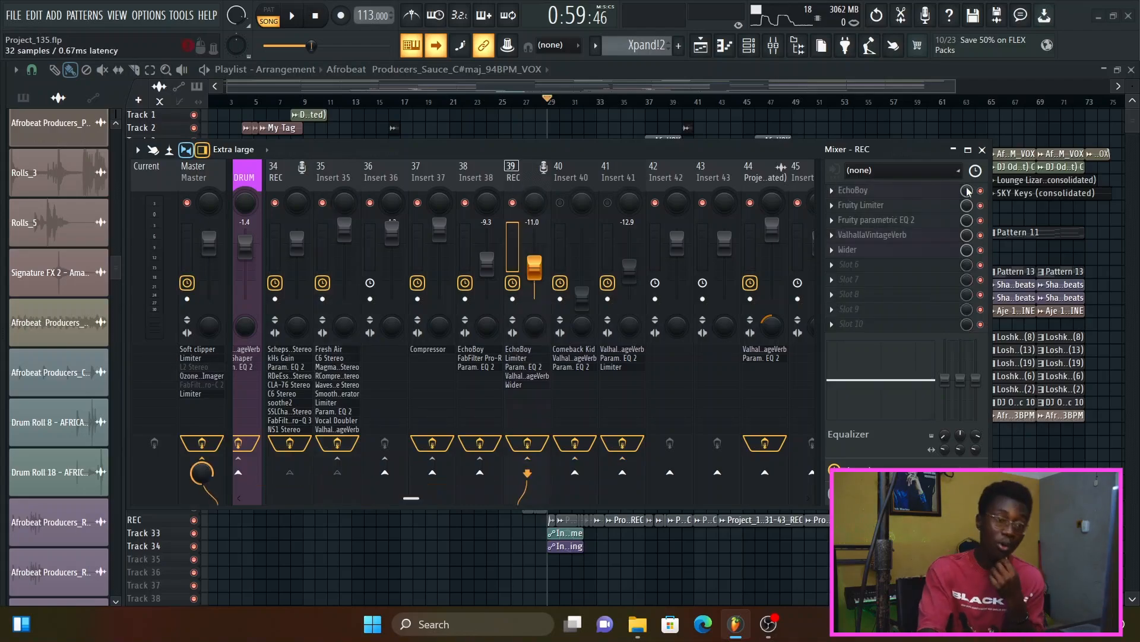
{"action": "left_click", "coordinate": [957, 202]}
{"action": "key", "text": "space"}
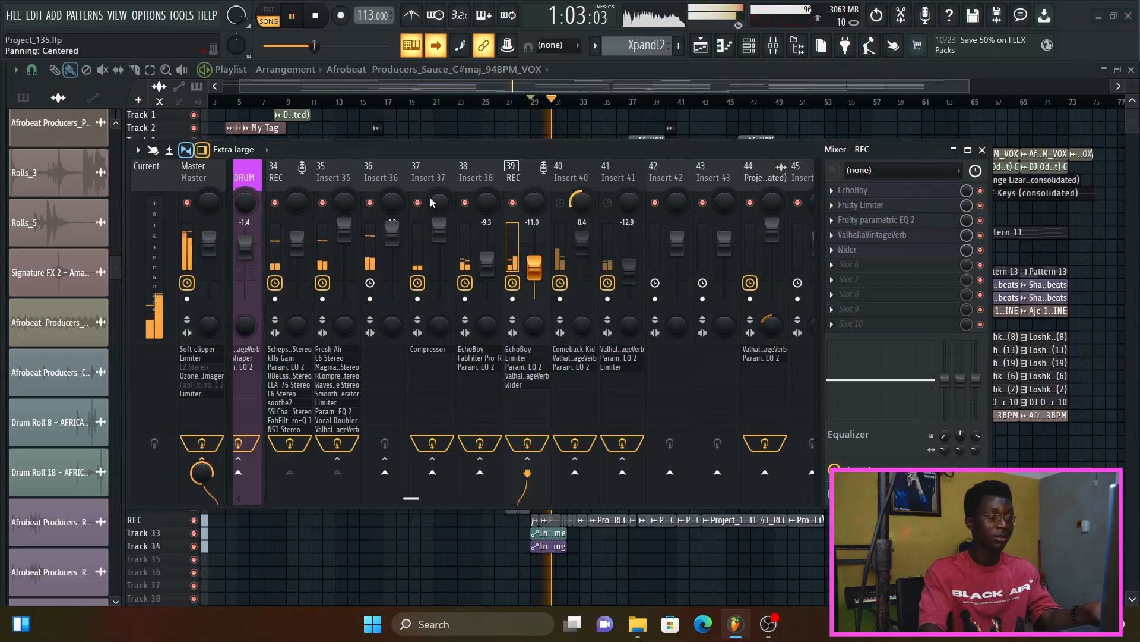
{"action": "left_click_drag", "start_coordinate": [535, 266], "coordinate": [534, 235]}
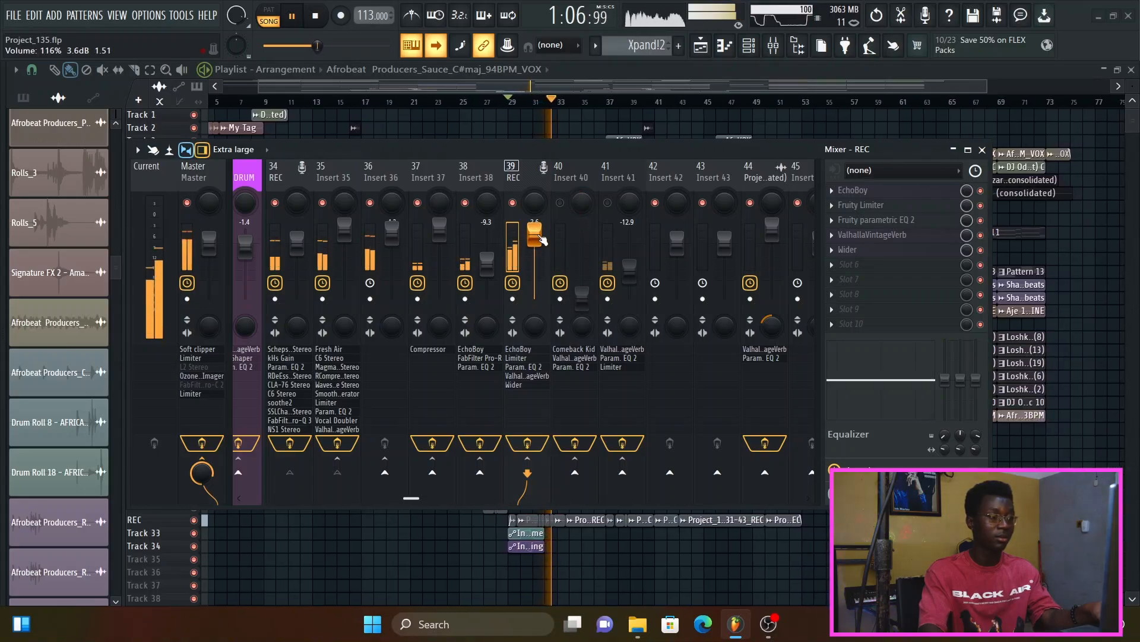
{"action": "key", "text": "ctrl+z"}
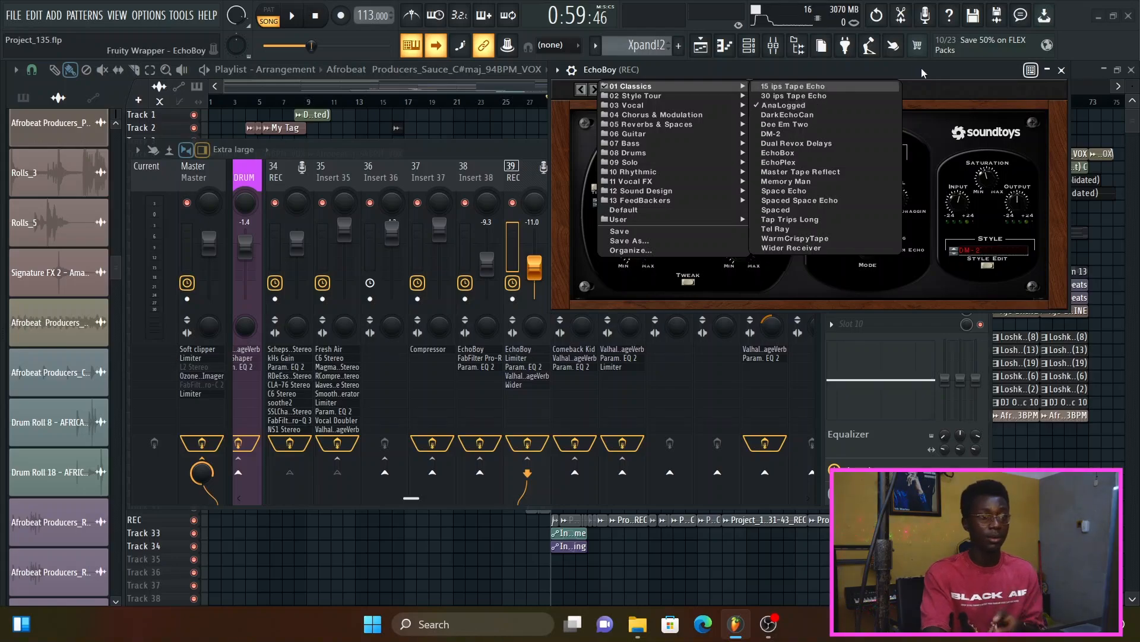
Review the EchoBoy delay and the Fruity Limiter on mixer track 39, and start playback
{"action": "left_click", "coordinate": [950, 97]}
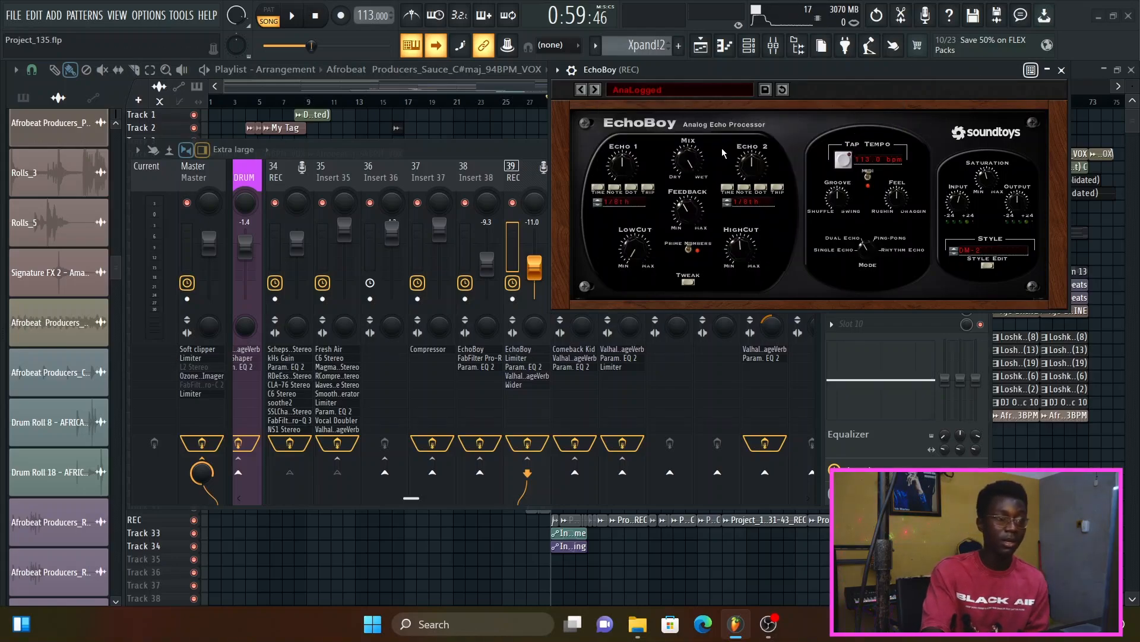
{"action": "left_click", "coordinate": [1061, 71]}
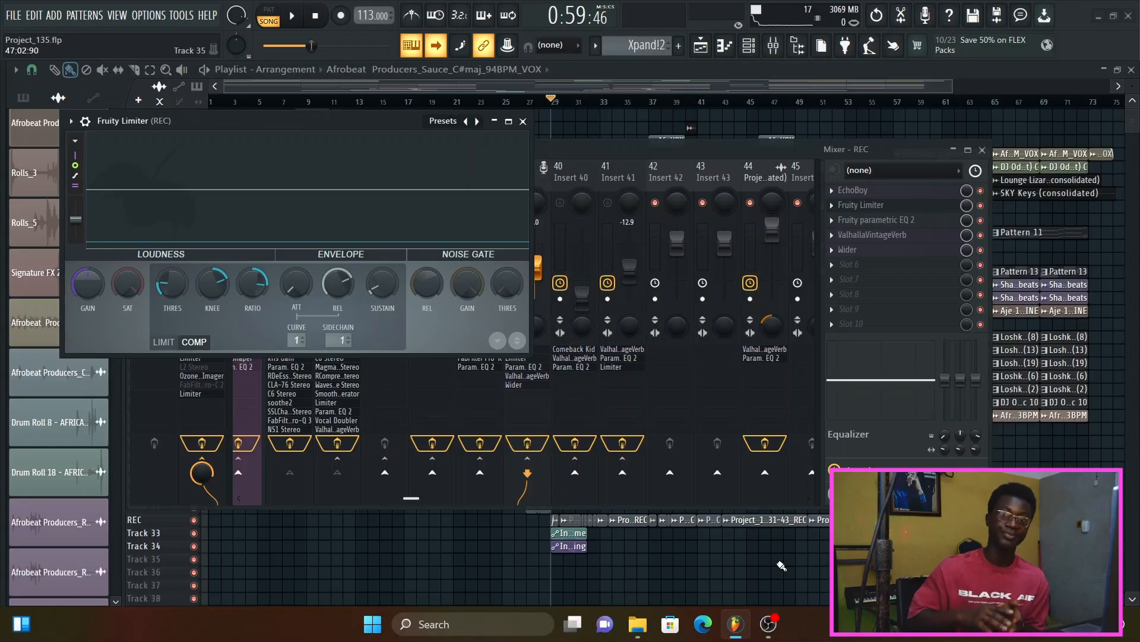
{"action": "key", "text": "space"}
{"action": "left_click", "coordinate": [867, 205]}
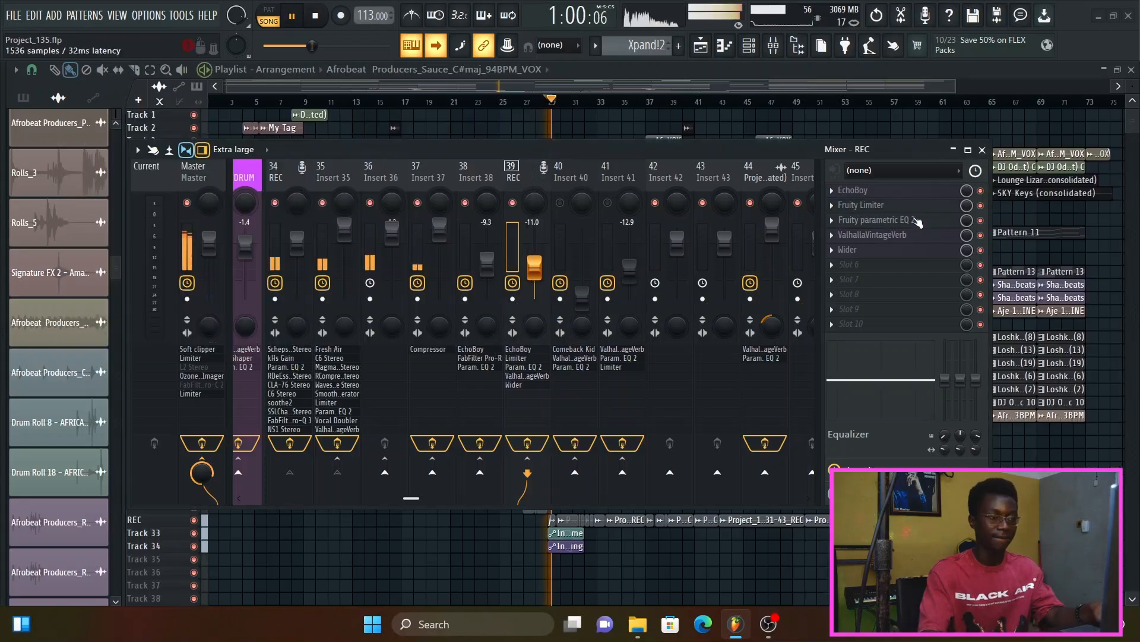
Examine Fruity Parametric EQ 2 on mixer track 39 while the vocal plays, and save the project
{"action": "left_click", "coordinate": [918, 220]}
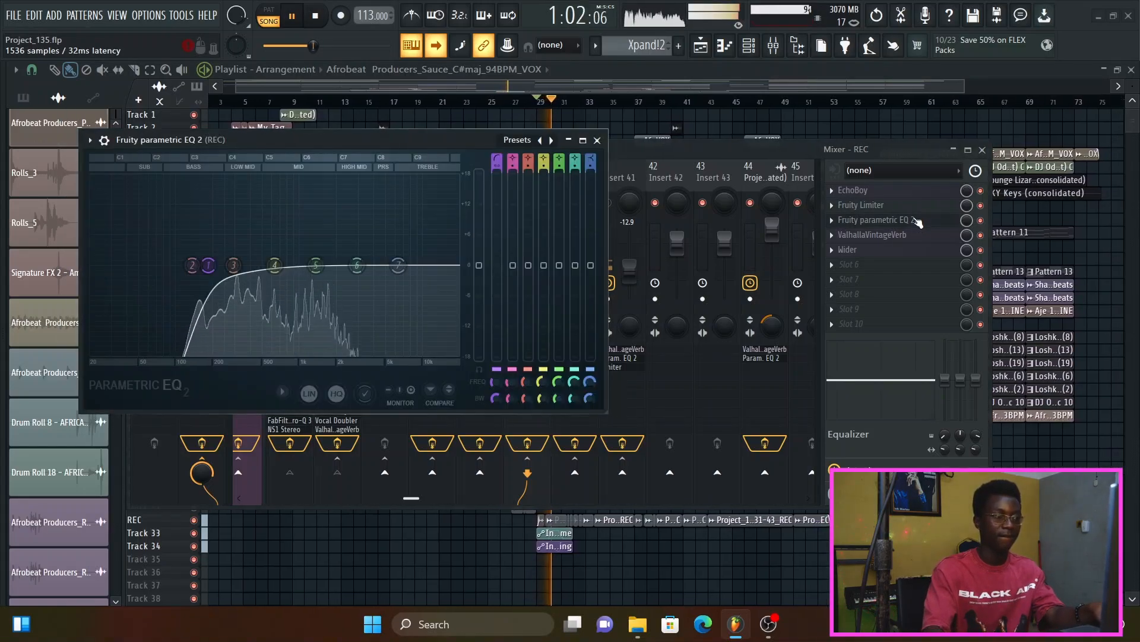
{"action": "key", "text": "space"}
{"action": "key", "text": "ctrl+s"}
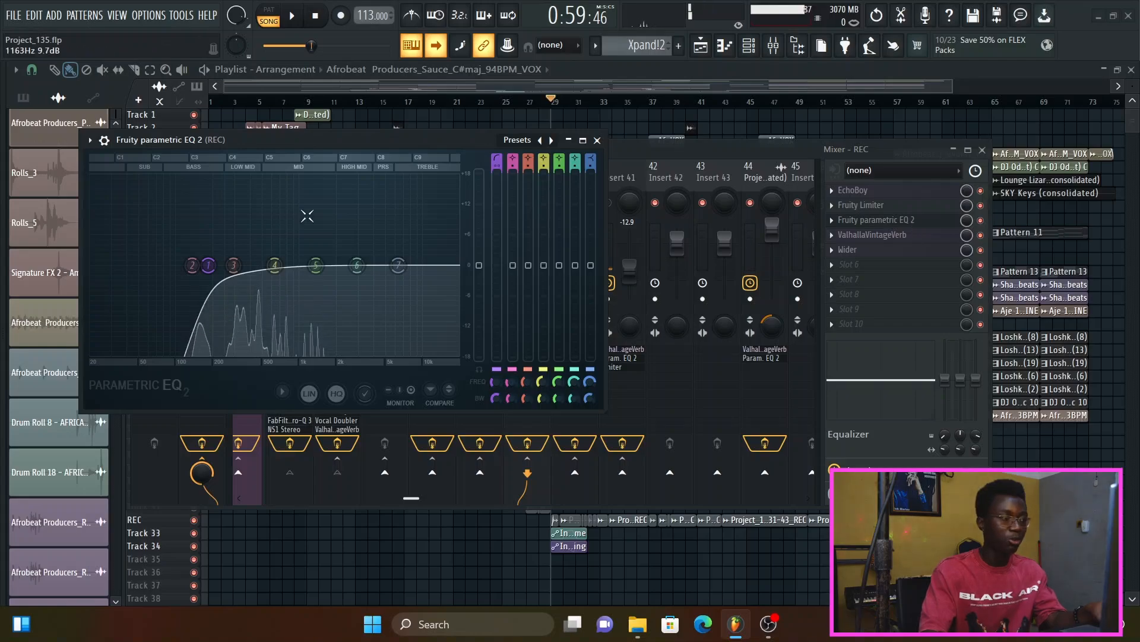
Inspect the ValhallaVintageVerb and Wider settings on mixer track 39
{"action": "left_click", "coordinate": [901, 233]}
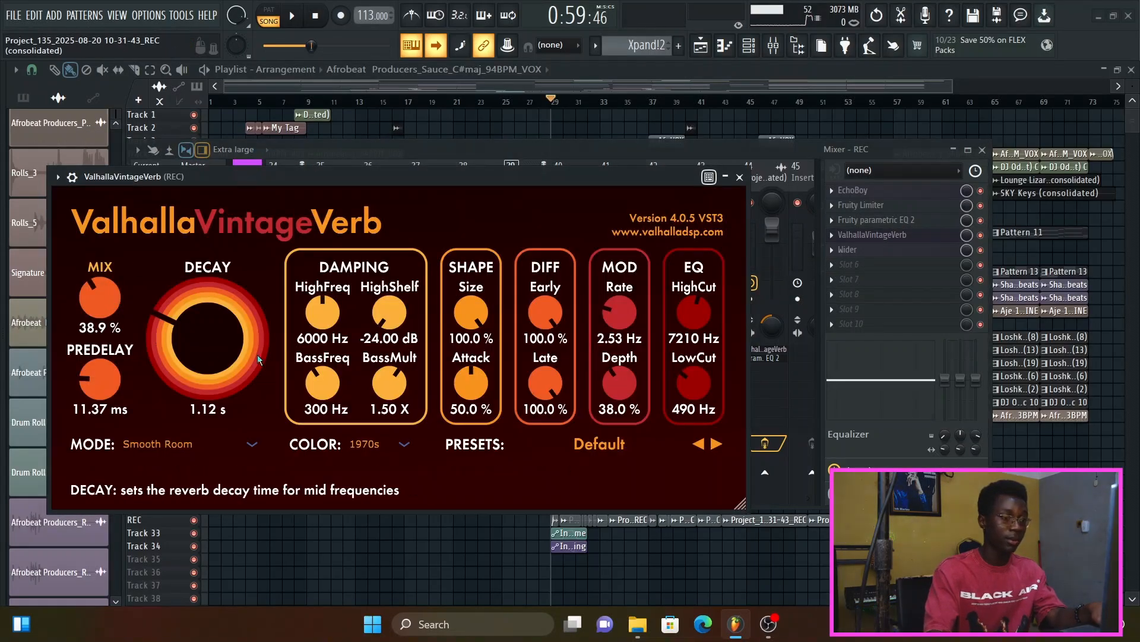
{"action": "left_click", "coordinate": [856, 250]}
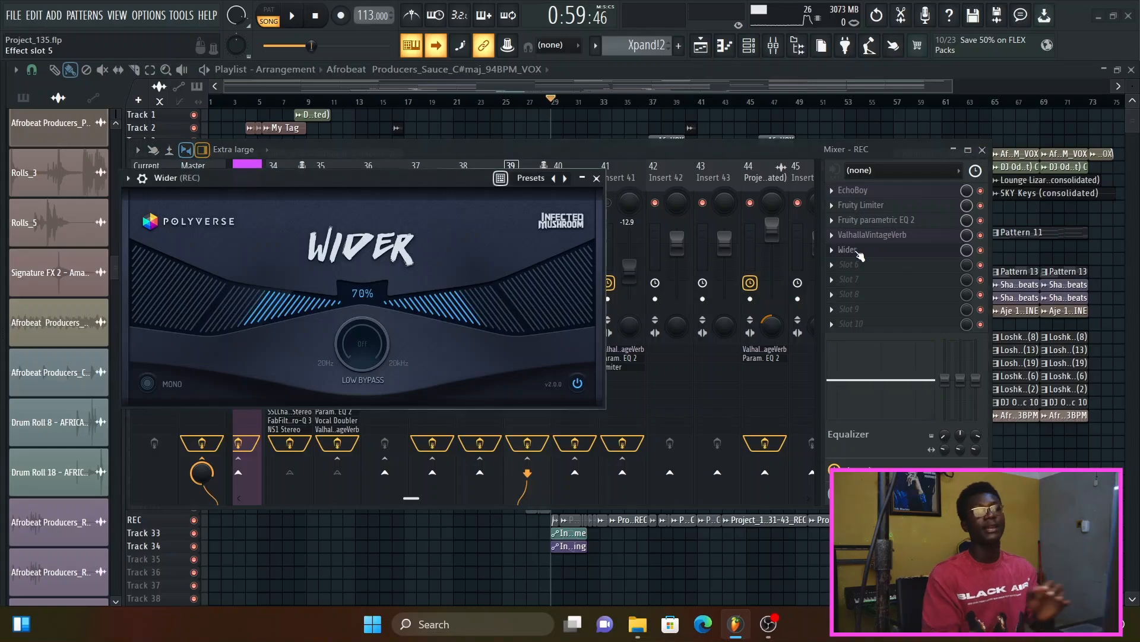
{"action": "left_click", "coordinate": [596, 177]}
Move the reverb track at Insert 41 into the Insert 40 position during playback and save the project
{"action": "key", "text": "space"}
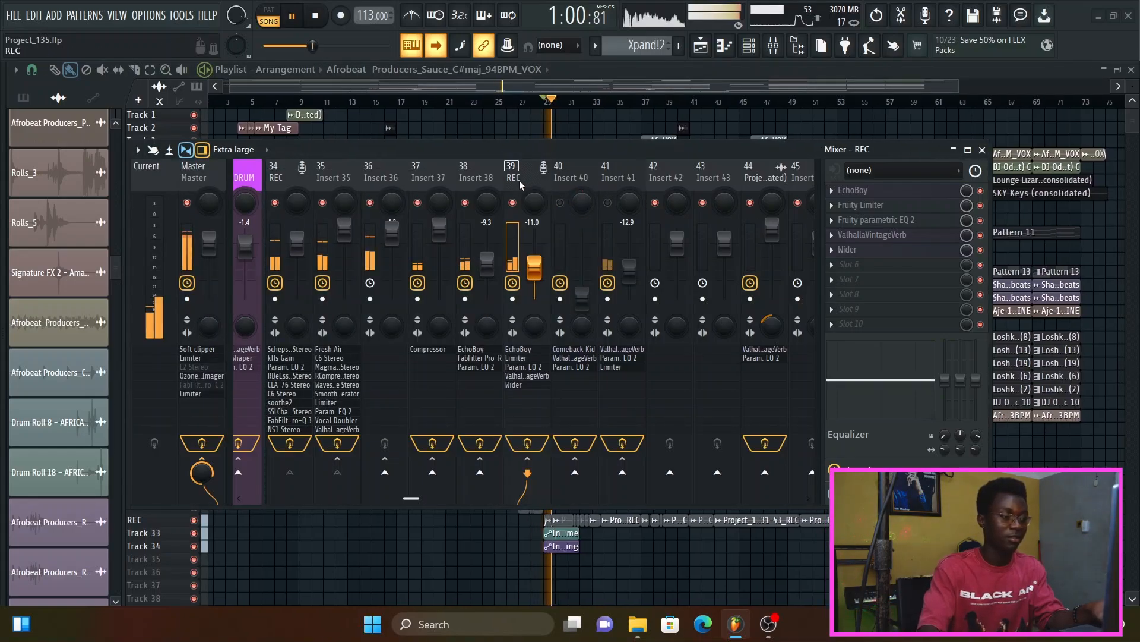
{"action": "left_click", "coordinate": [622, 176]}
{"action": "key", "text": "ctrl+s"}
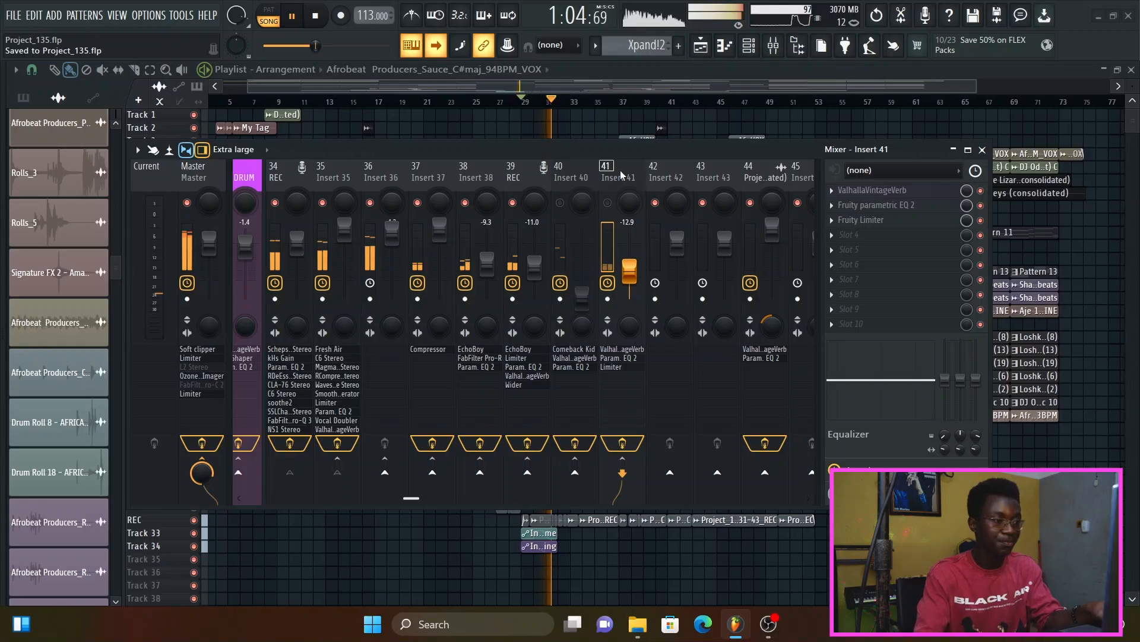
{"action": "key", "text": "space"}
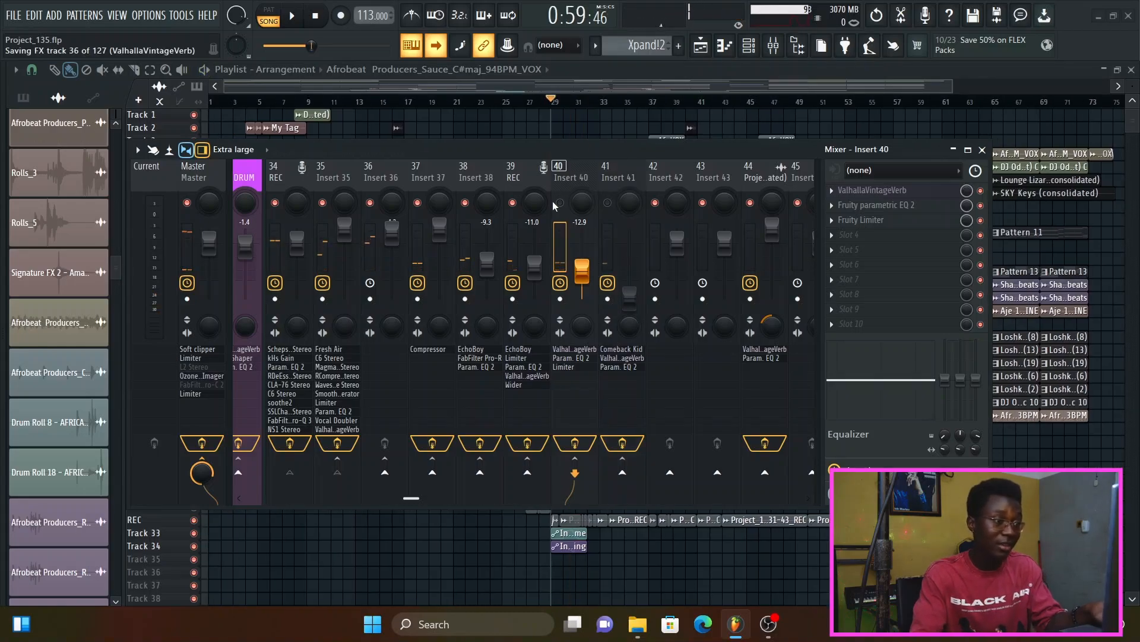
Enable Insert 40, audition its ValhallaVintageVerb while trying a raised fader, and inspect its Fruity Limiter
{"action": "left_click", "coordinate": [937, 192]}
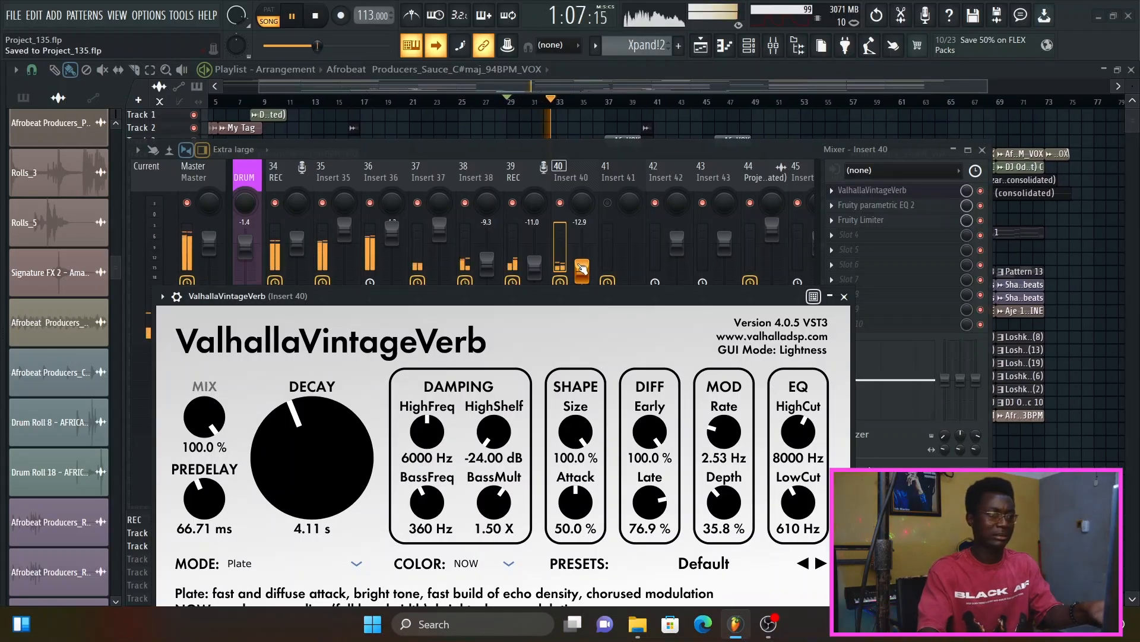
{"action": "left_click_drag", "start_coordinate": [582, 267], "coordinate": [582, 240]}
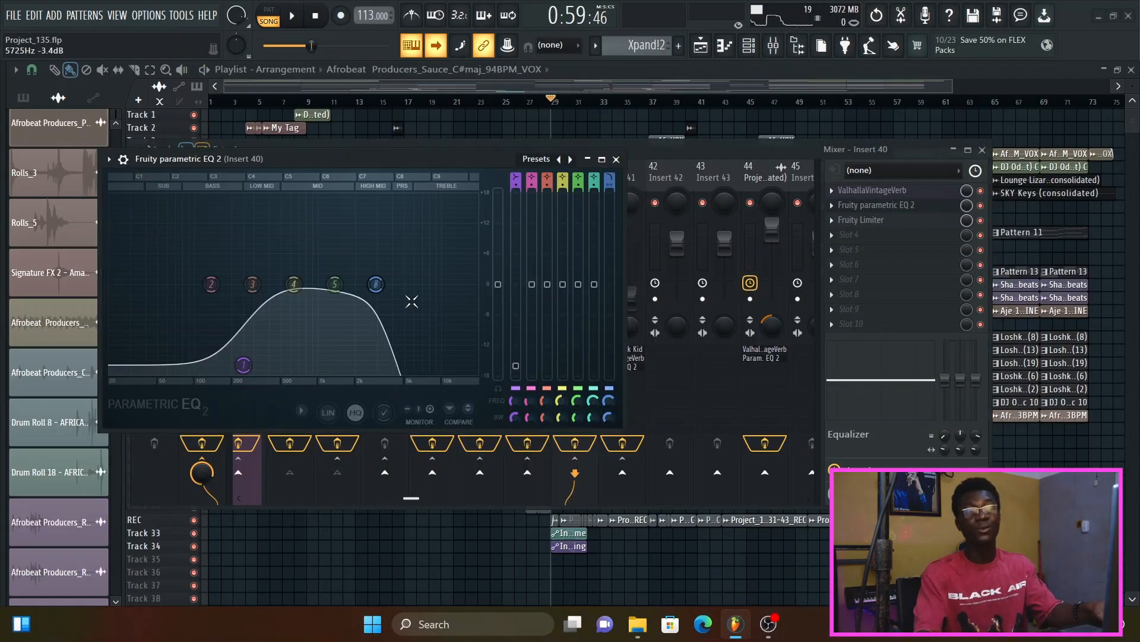
{"action": "left_click", "coordinate": [861, 221]}
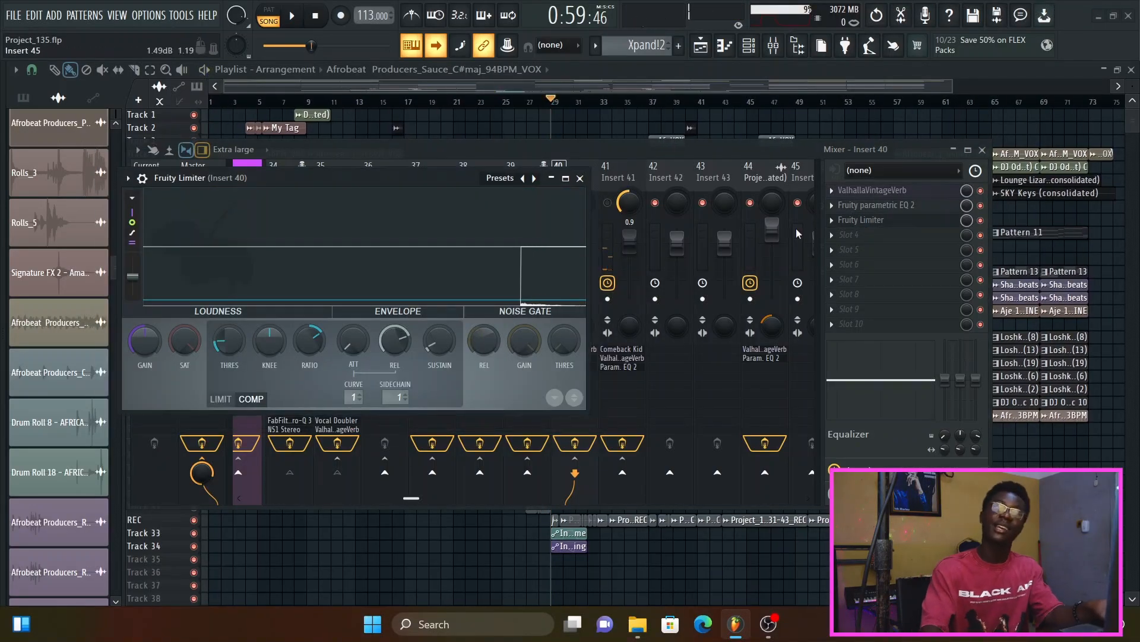
{"action": "left_click", "coordinate": [581, 178]}
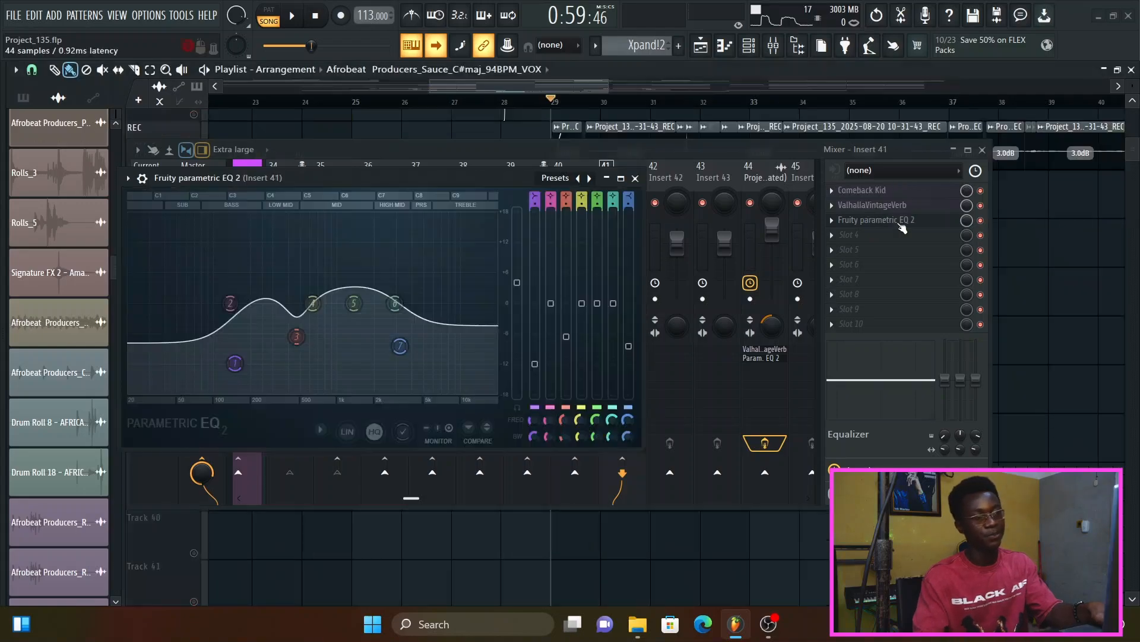
Save the project and play the soloed REC vocal track in the playlist
{"action": "key", "text": "ctrl+s"}
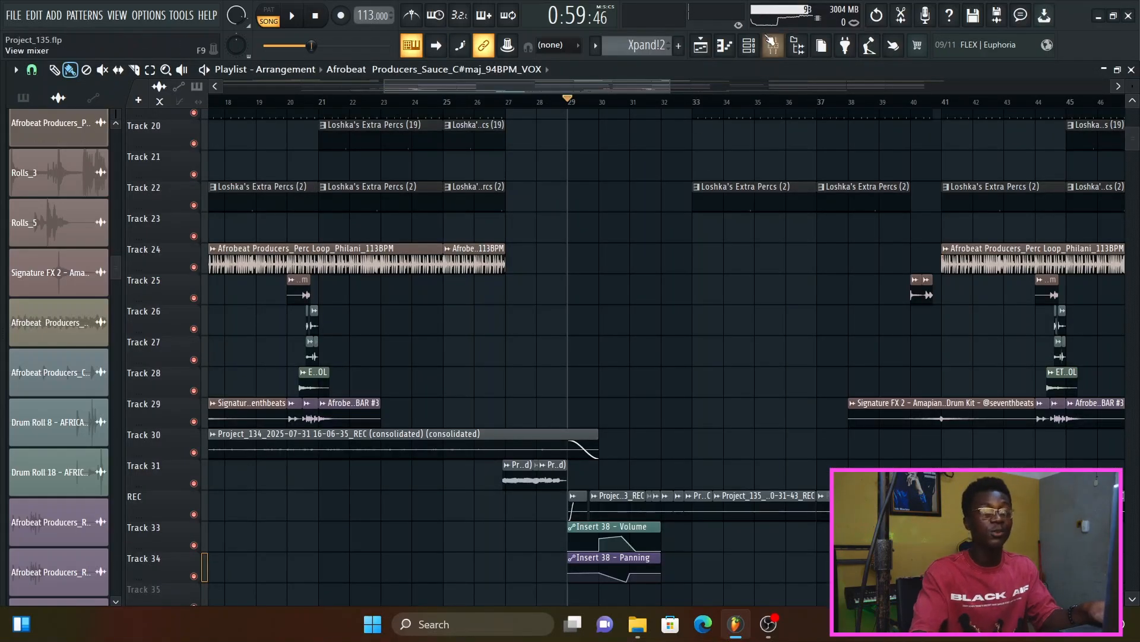
{"action": "left_click", "coordinate": [771, 43]}
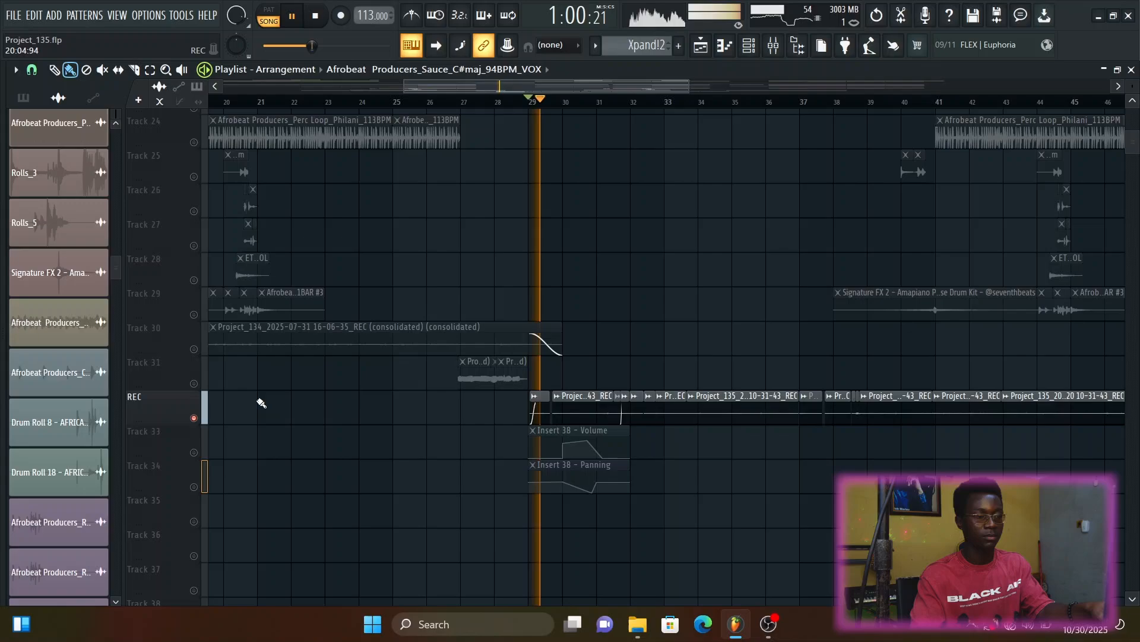
{"action": "scroll", "coordinate": [258, 402], "scroll_direction": "down", "scroll_amount": 3}
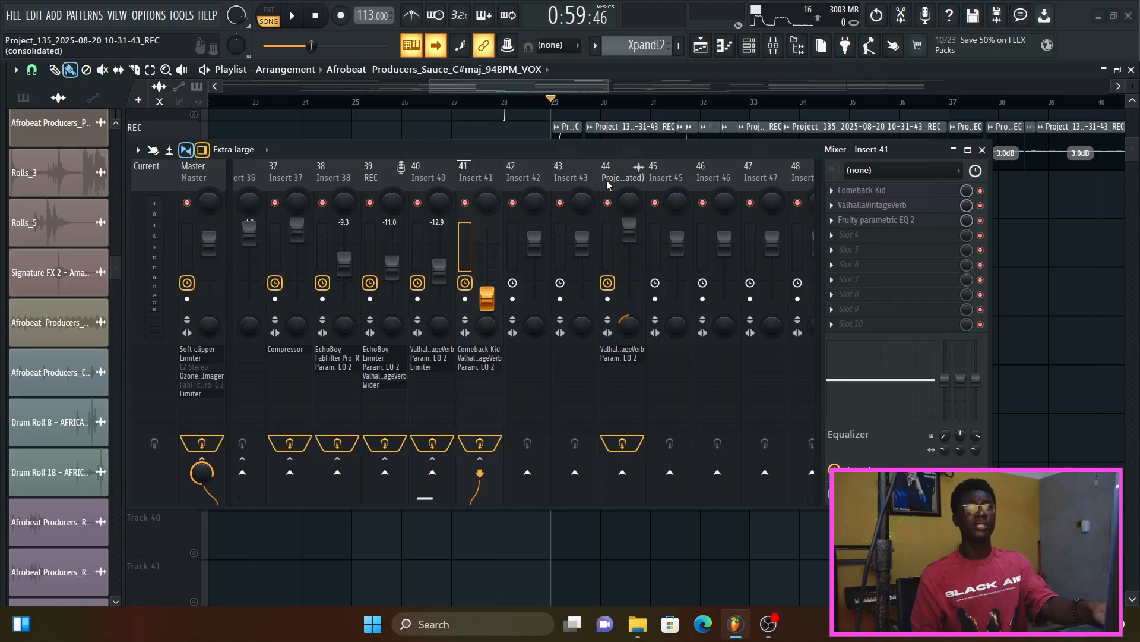
Hide the mixer, play the full arrangement with the mixed vocal, and save the project
{"action": "key", "text": "F9"}
{"action": "key", "text": "space"}
{"action": "right_click", "coordinate": [601, 226], "text": "ctrl"}
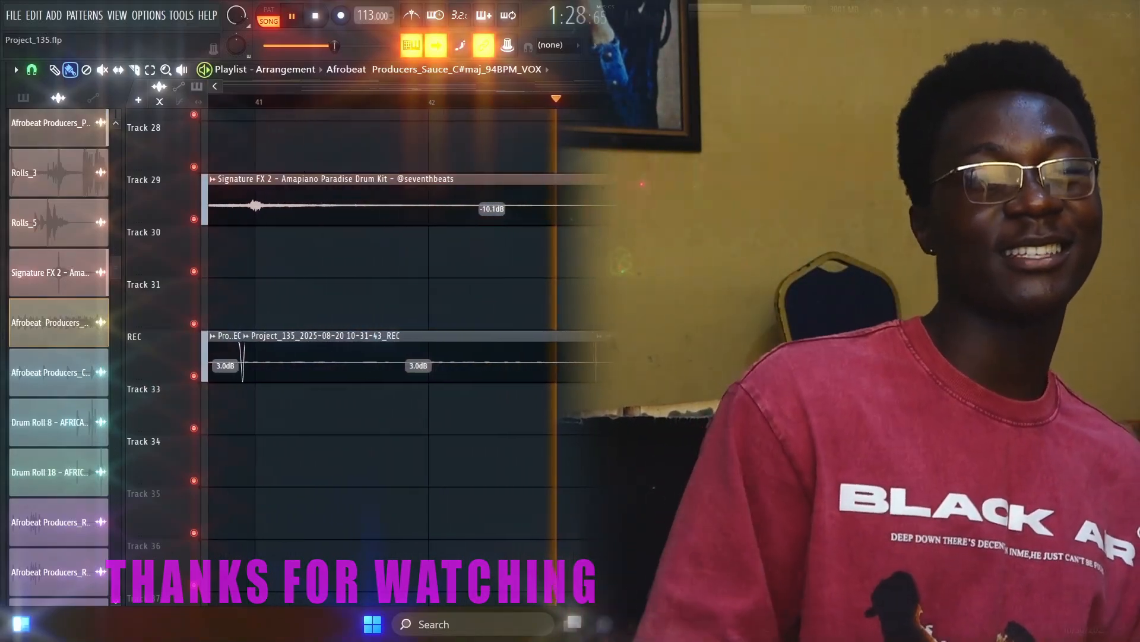
{"action": "key", "text": "ctrl+s"}
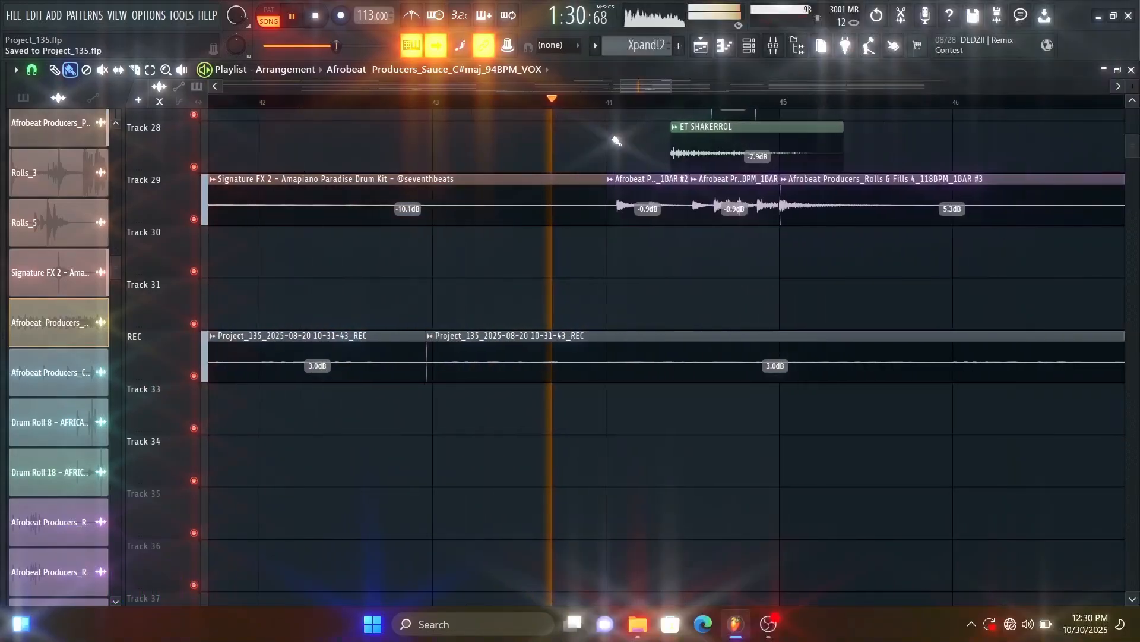